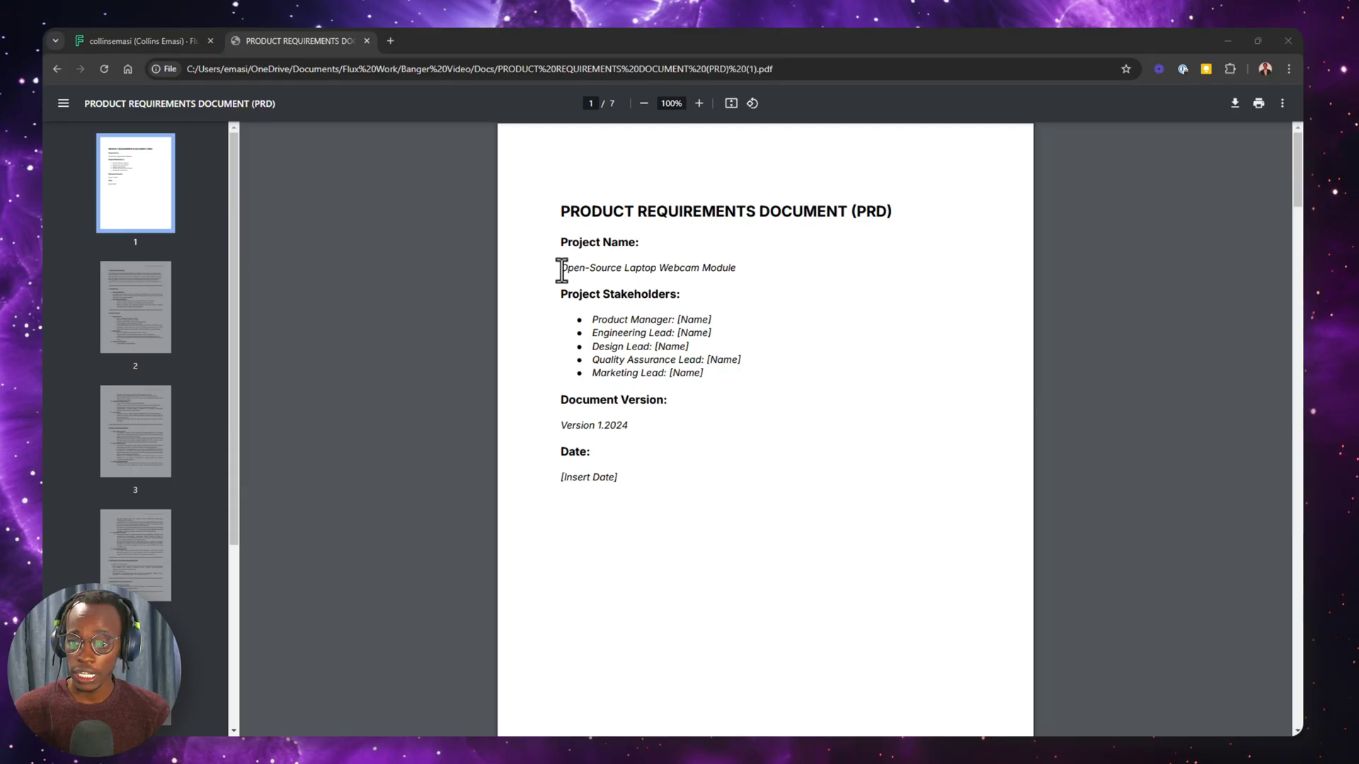
Highlight 'Open-Source Laptop Webcam Module' in the PRD, skim pages 1–3, then go to Flux starred projects.
left_click_drag(565, 271, 736, 269)
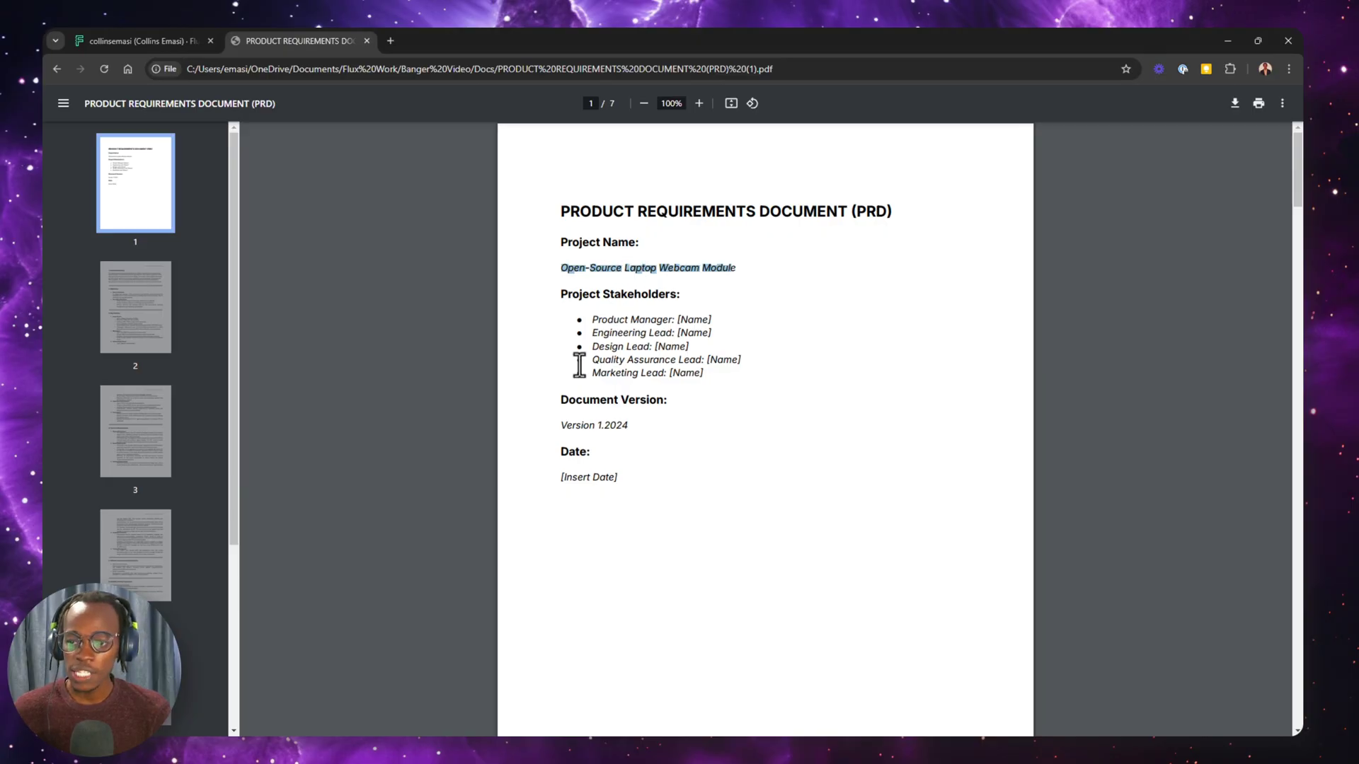
left_click(554, 293)
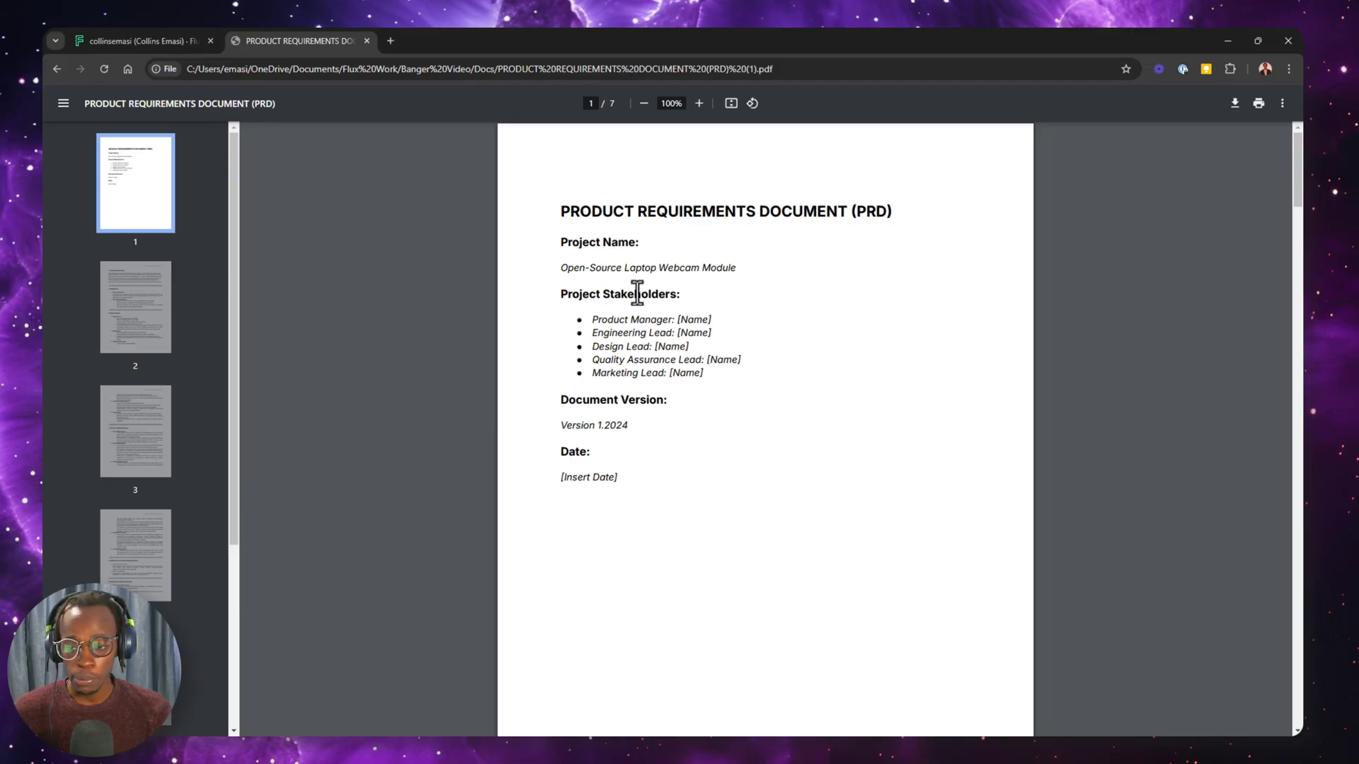
scroll(640, 308, "down", 1)
scroll(640, 308, "down", 7)
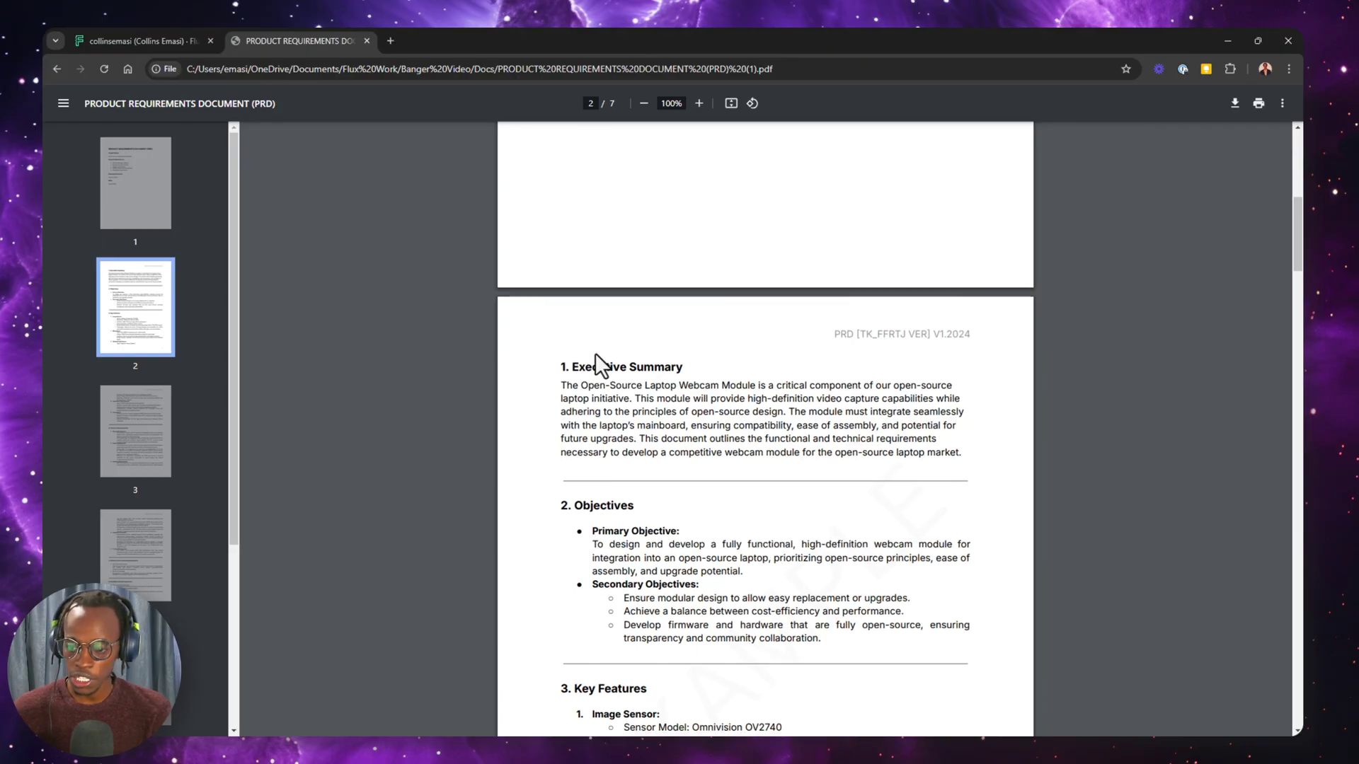
scroll(596, 358, "down", 2)
scroll(596, 368, "down", 7)
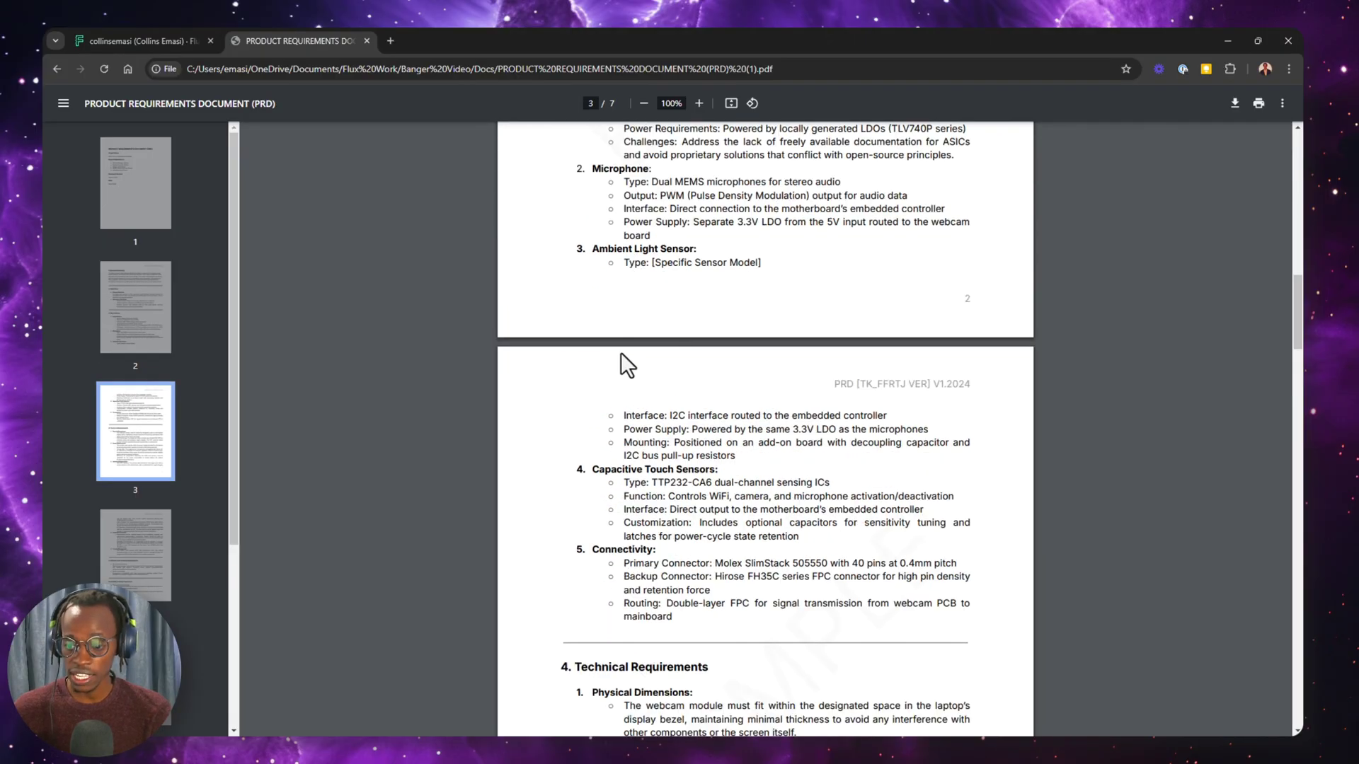
scroll(646, 295, "up", 16)
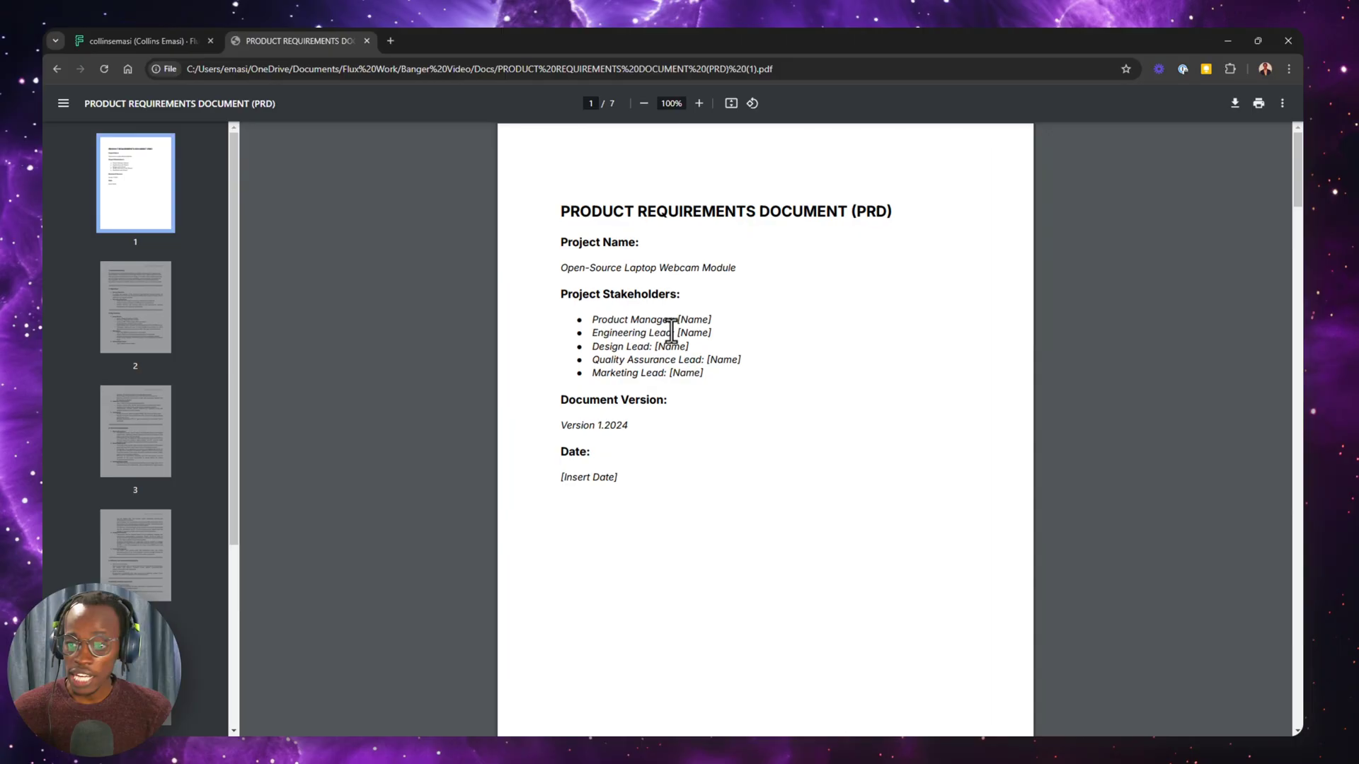
scroll(686, 366, "down", 2)
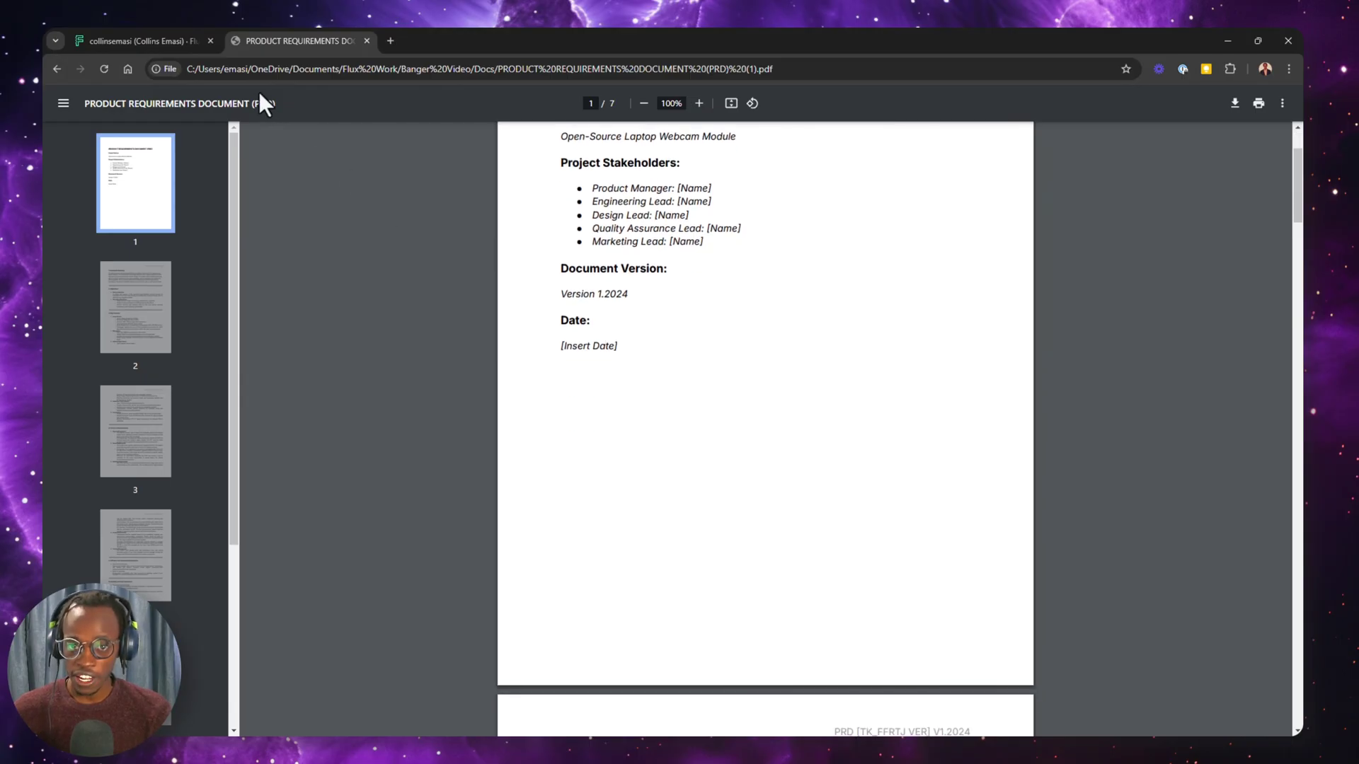
left_click(155, 41)
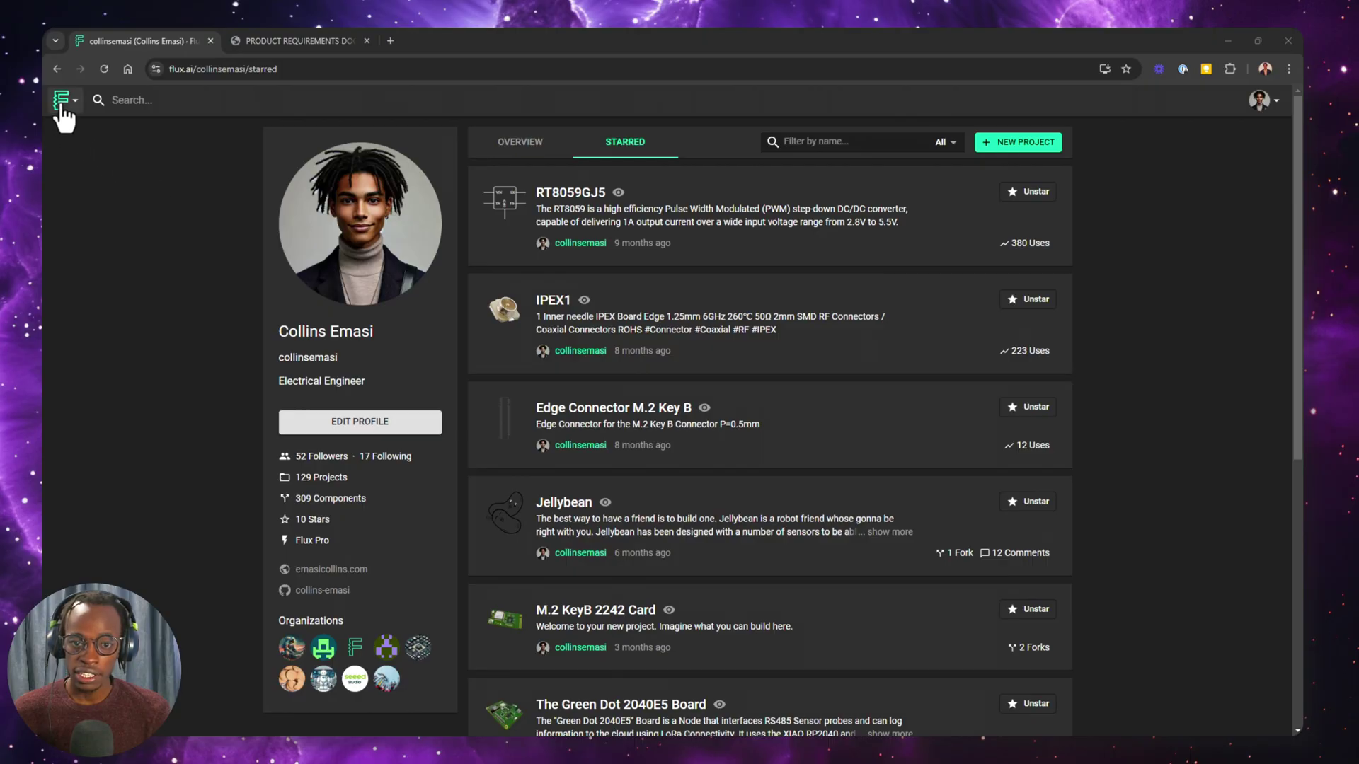
Import all three Altium .SchDoc schematic files into Flux.
left_click(63, 101)
mouse_move(87, 156)
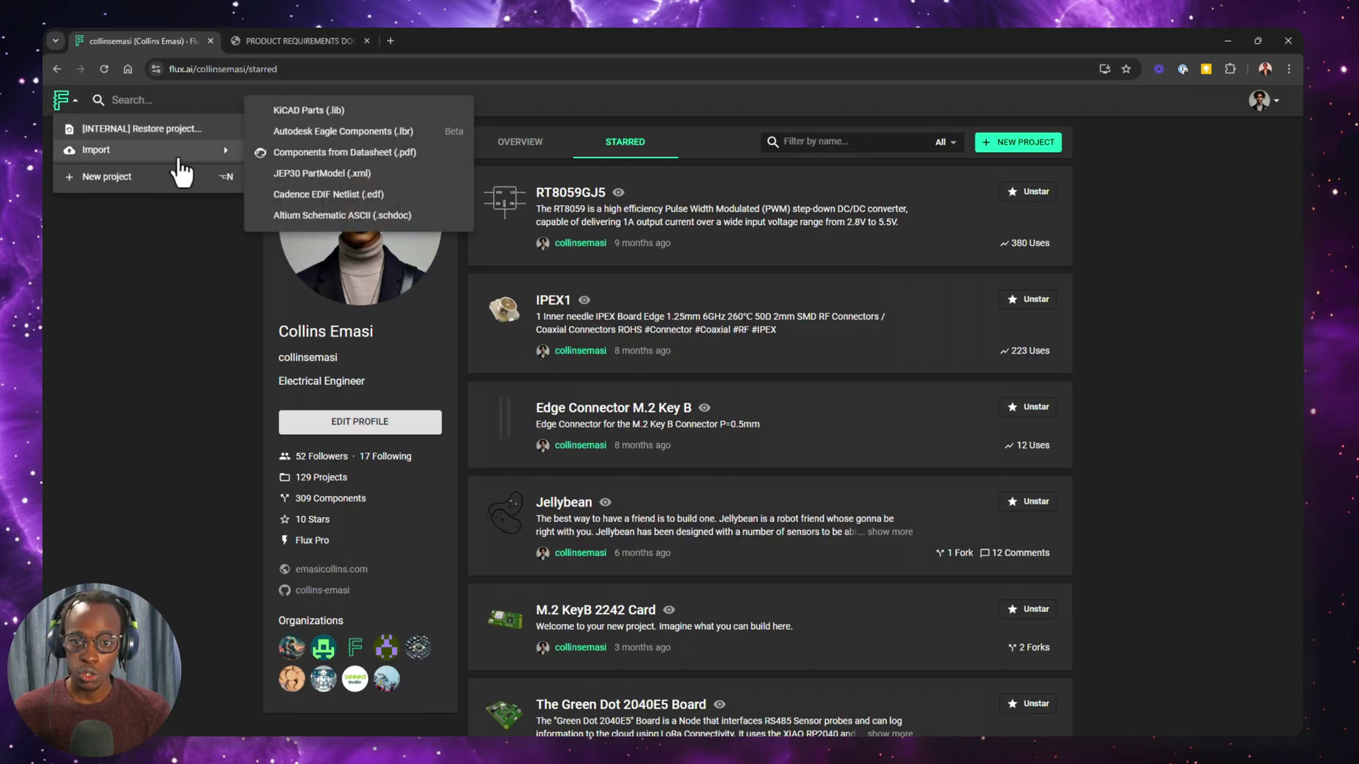
left_click(333, 217)
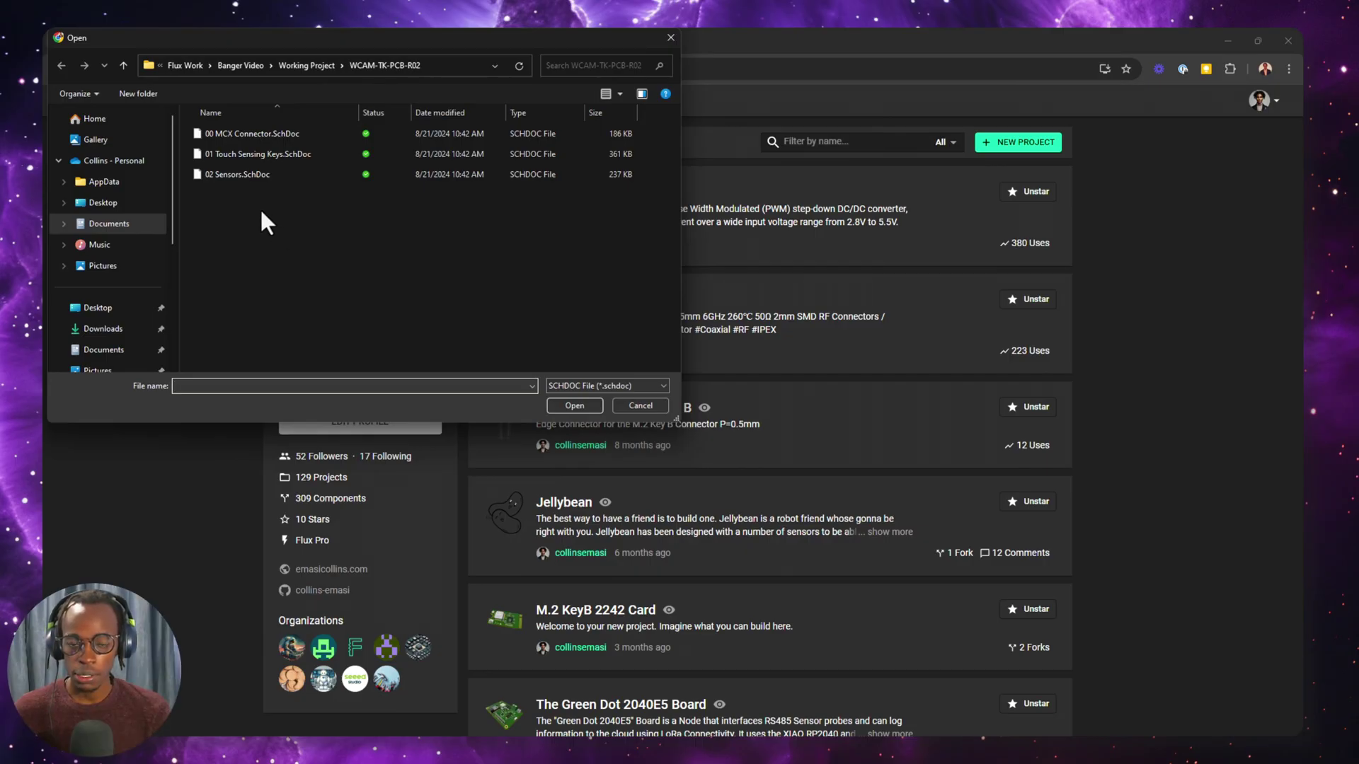
left_click_drag(316, 218, 236, 131)
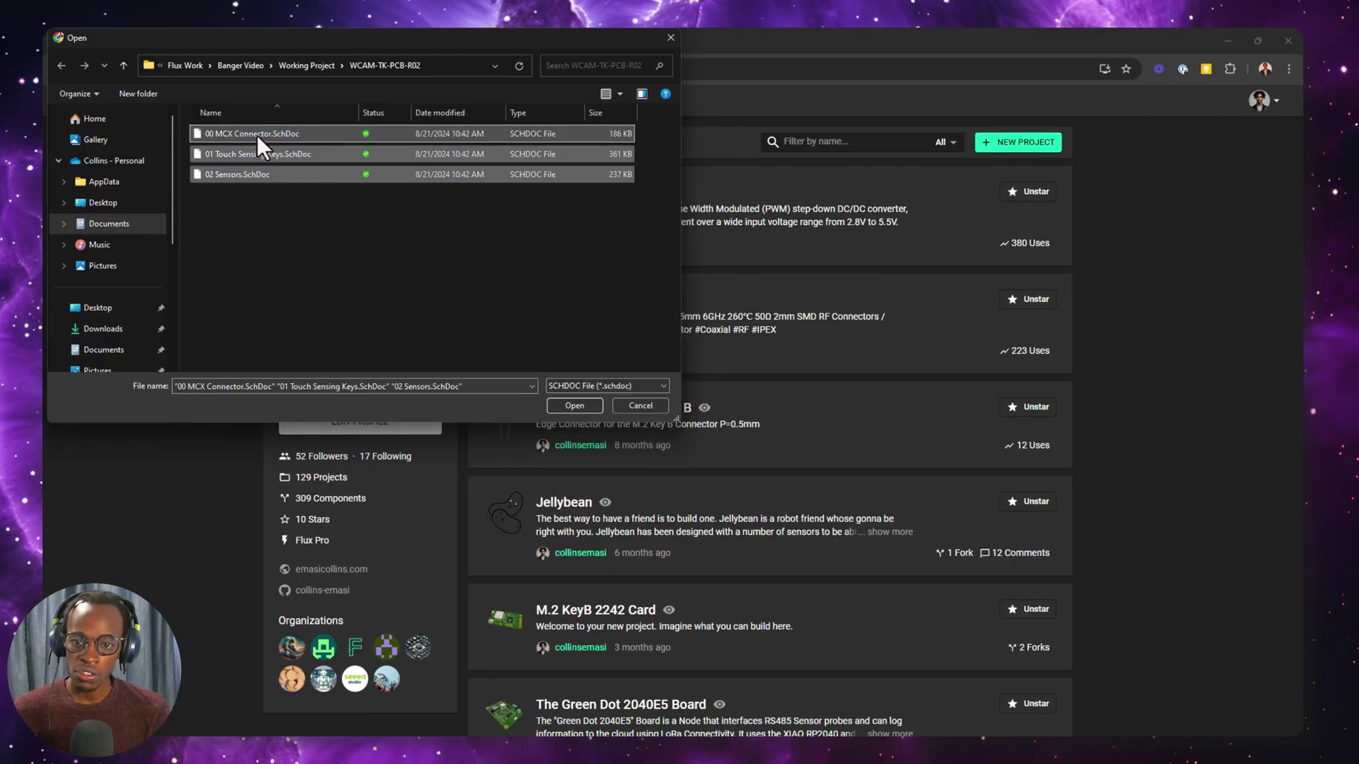
left_click(582, 407)
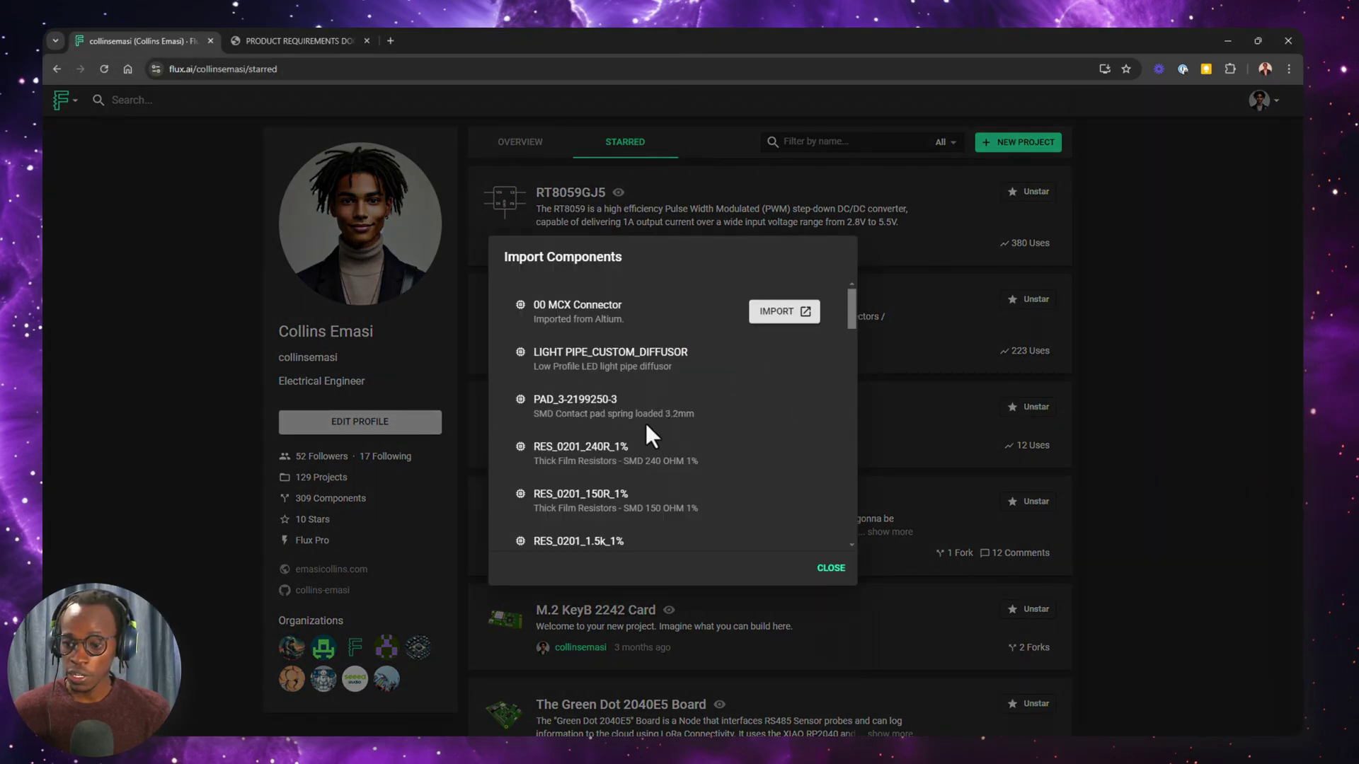
Open the imported 00 MCX Connector project.
scroll(647, 425, "down", 10)
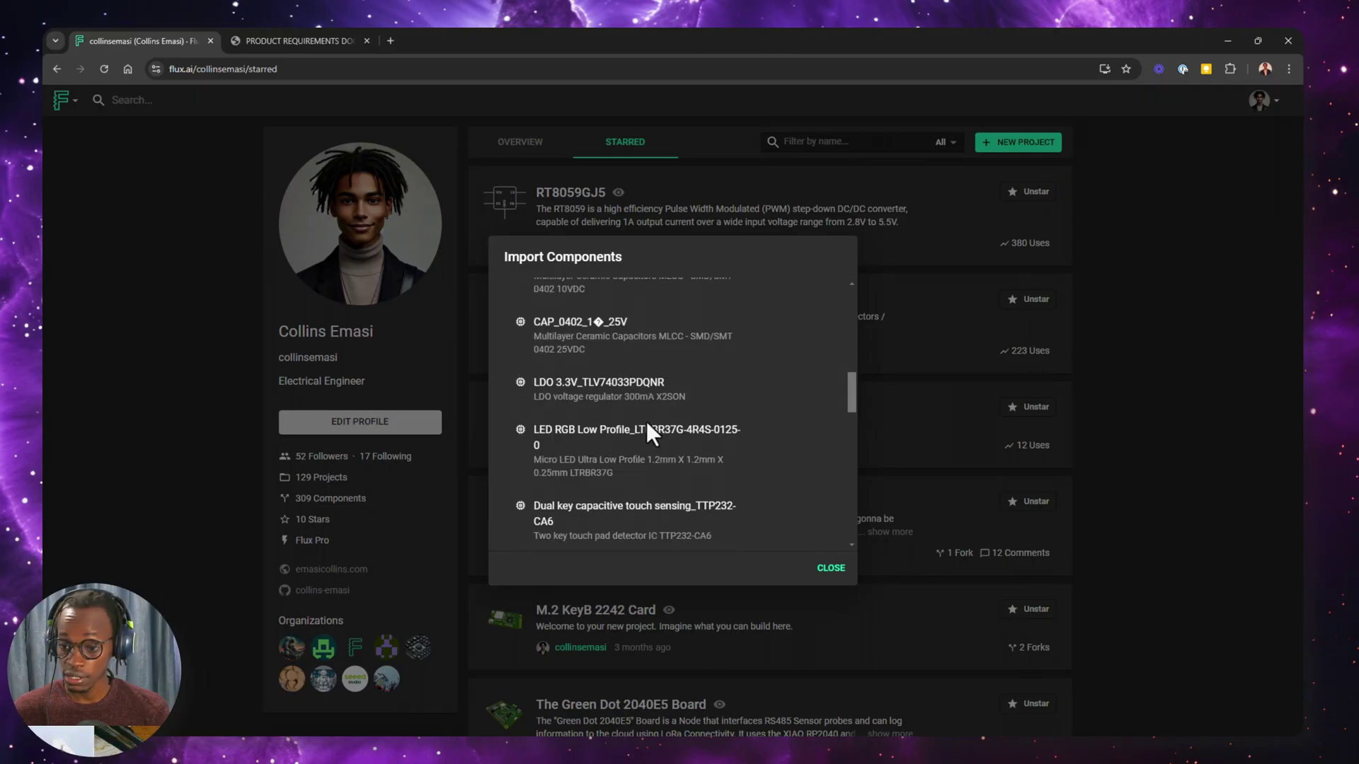
scroll(740, 434, "up", 10)
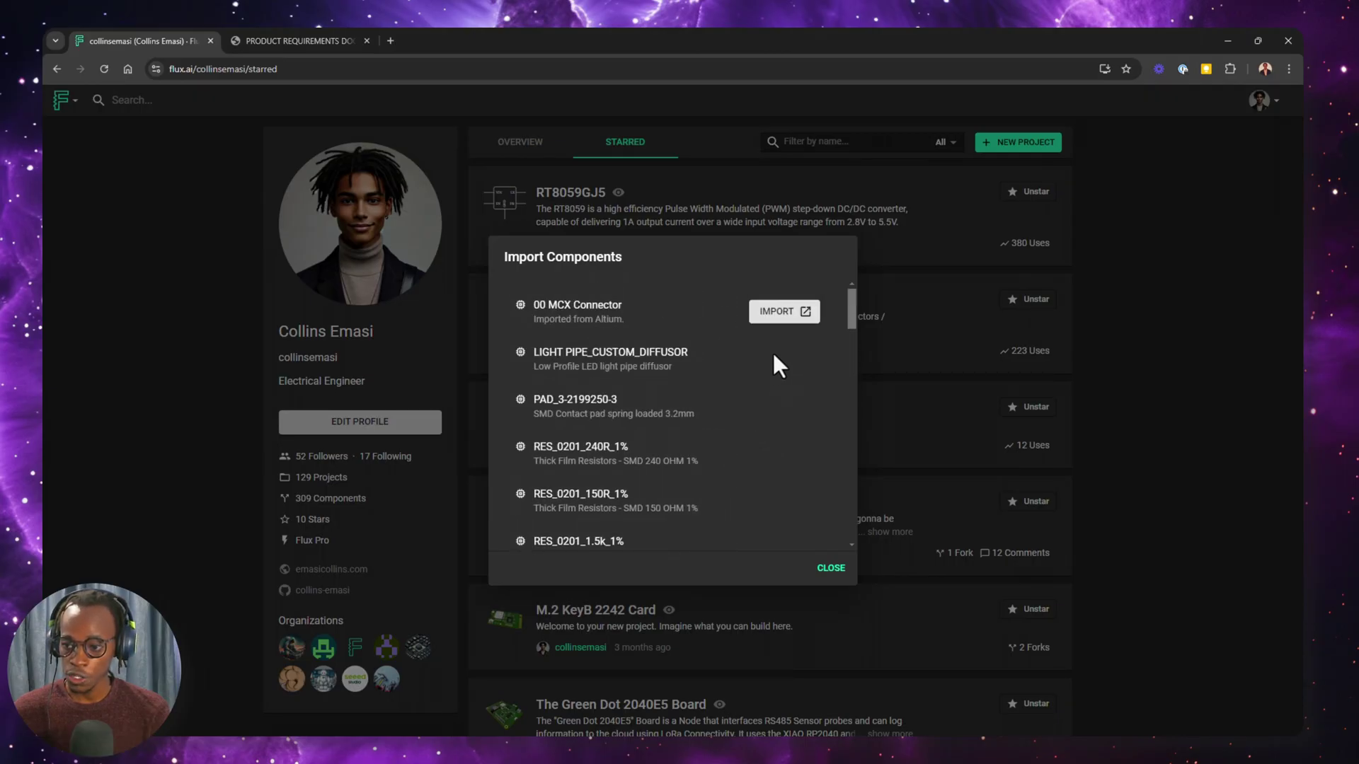
left_click(776, 312)
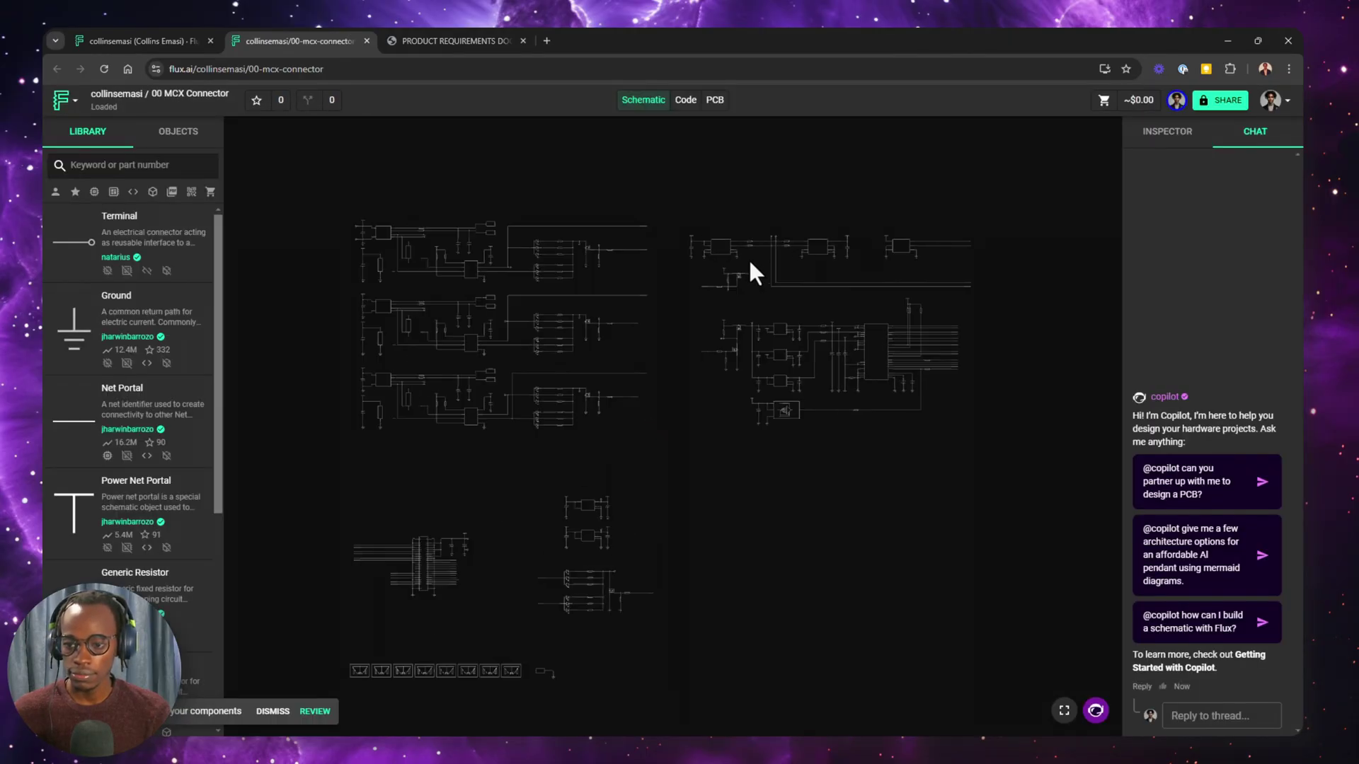
Pan across the repeated sections and central IC block, then widen the Copilot chat panel.
left_click_drag(774, 328, 742, 286)
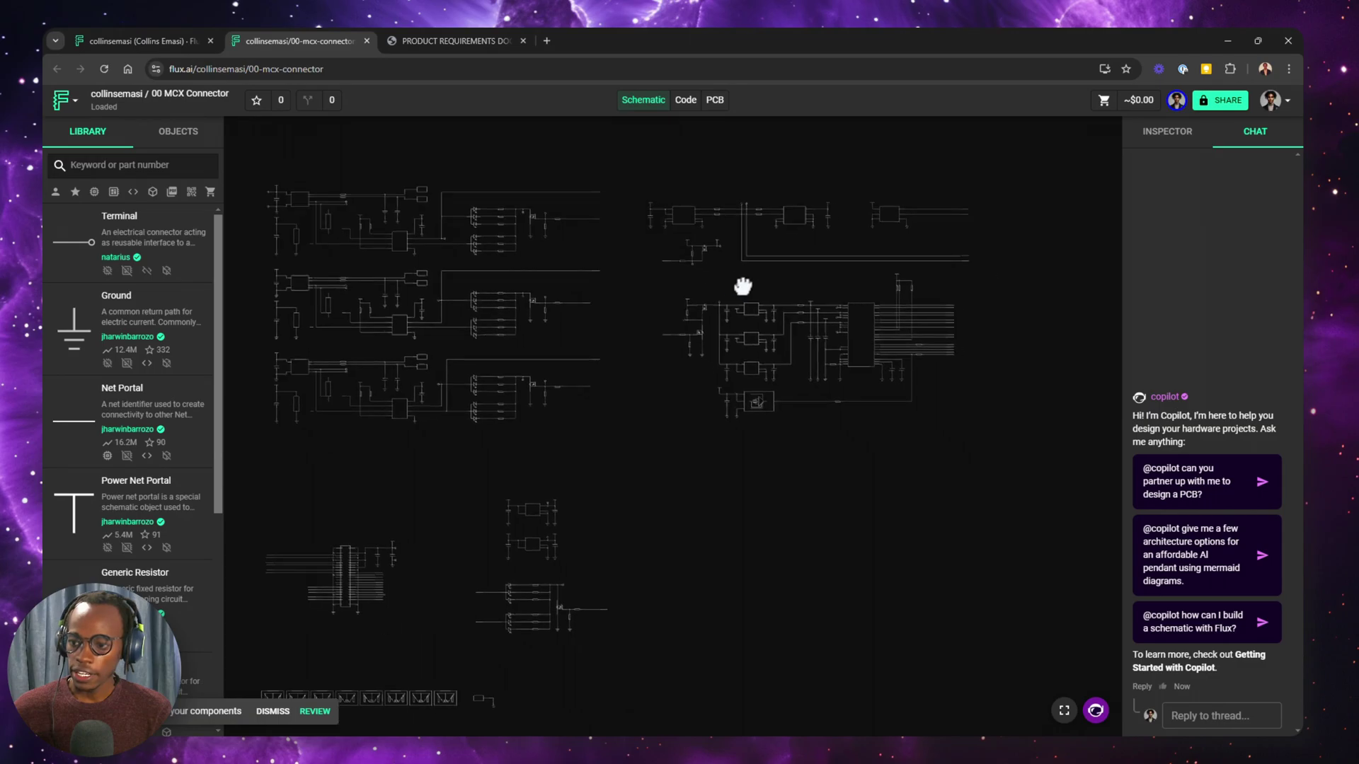
scroll(775, 283, "up", 5)
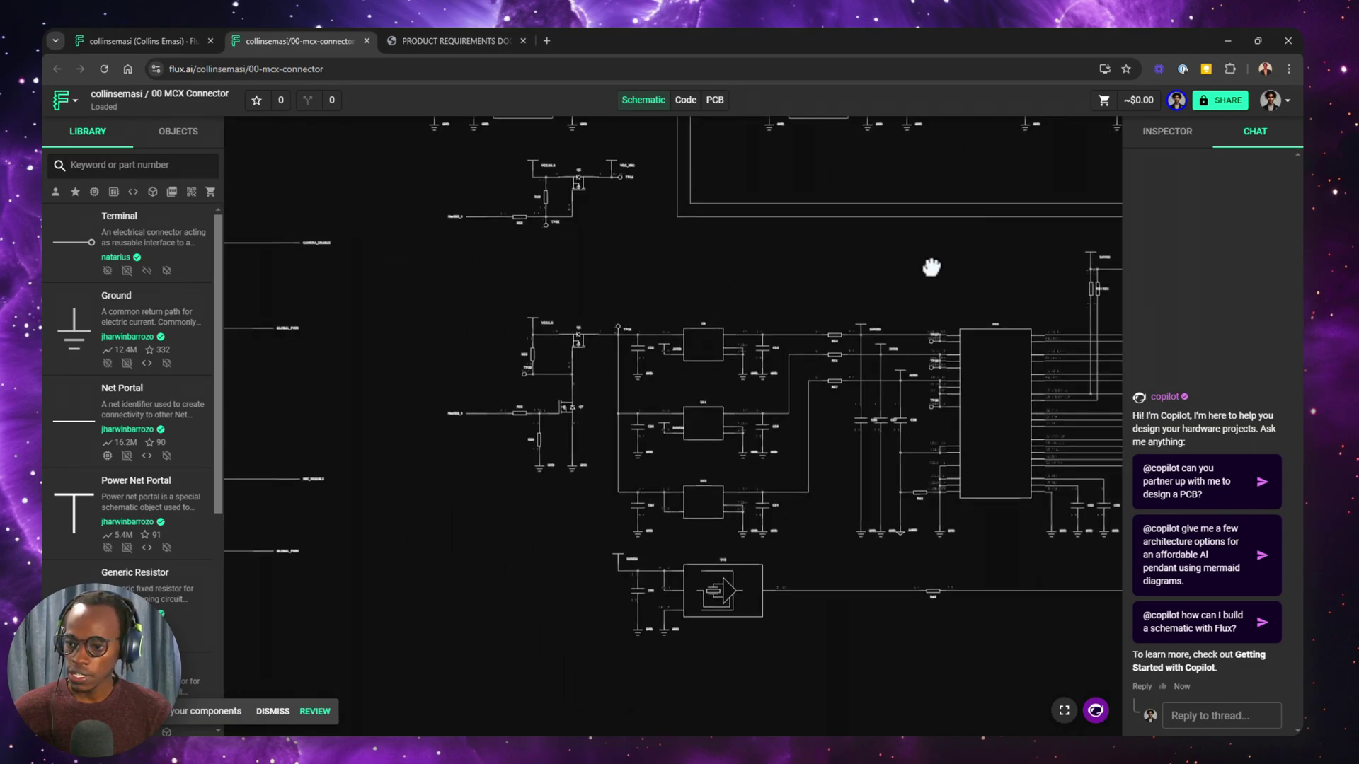
left_click_drag(931, 268, 847, 253)
scroll(847, 253, "up", 3)
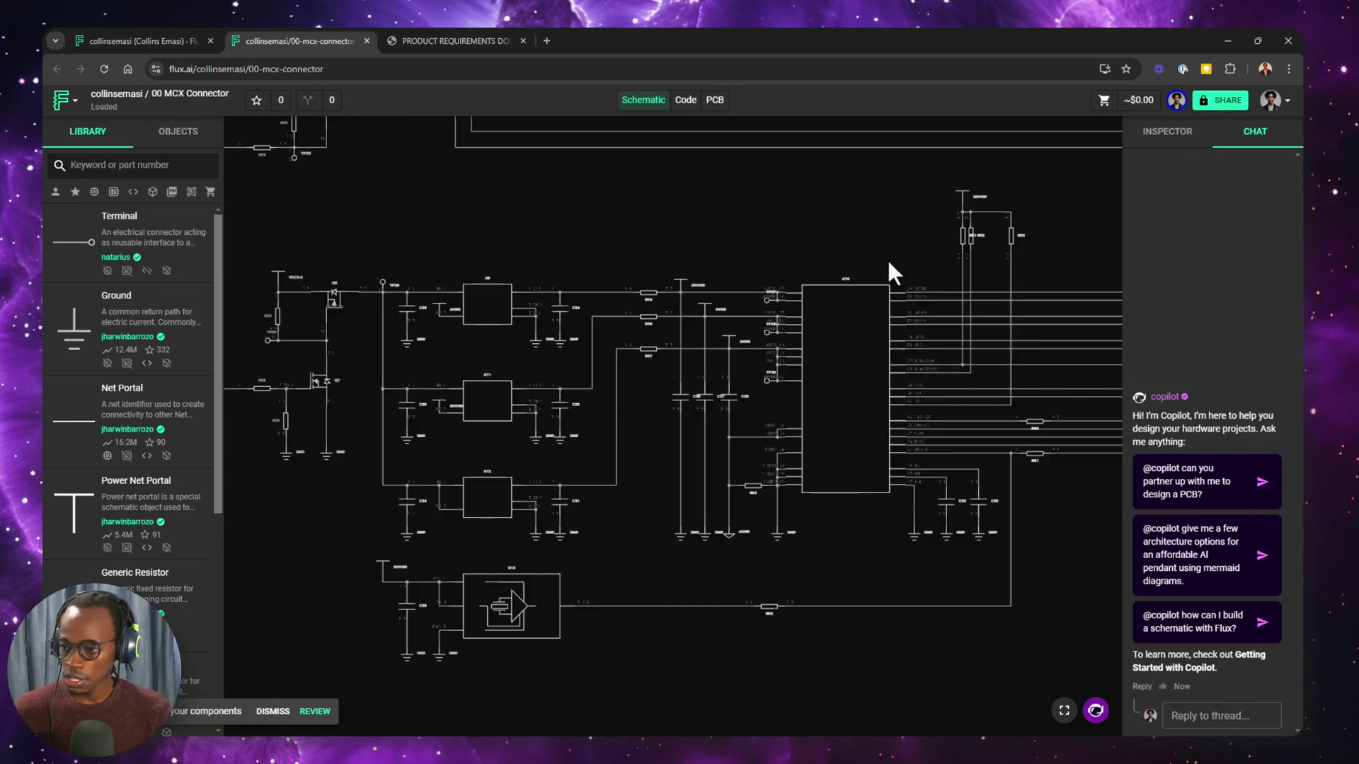
scroll(890, 268, "down", 5)
left_click_drag(355, 266, 581, 332)
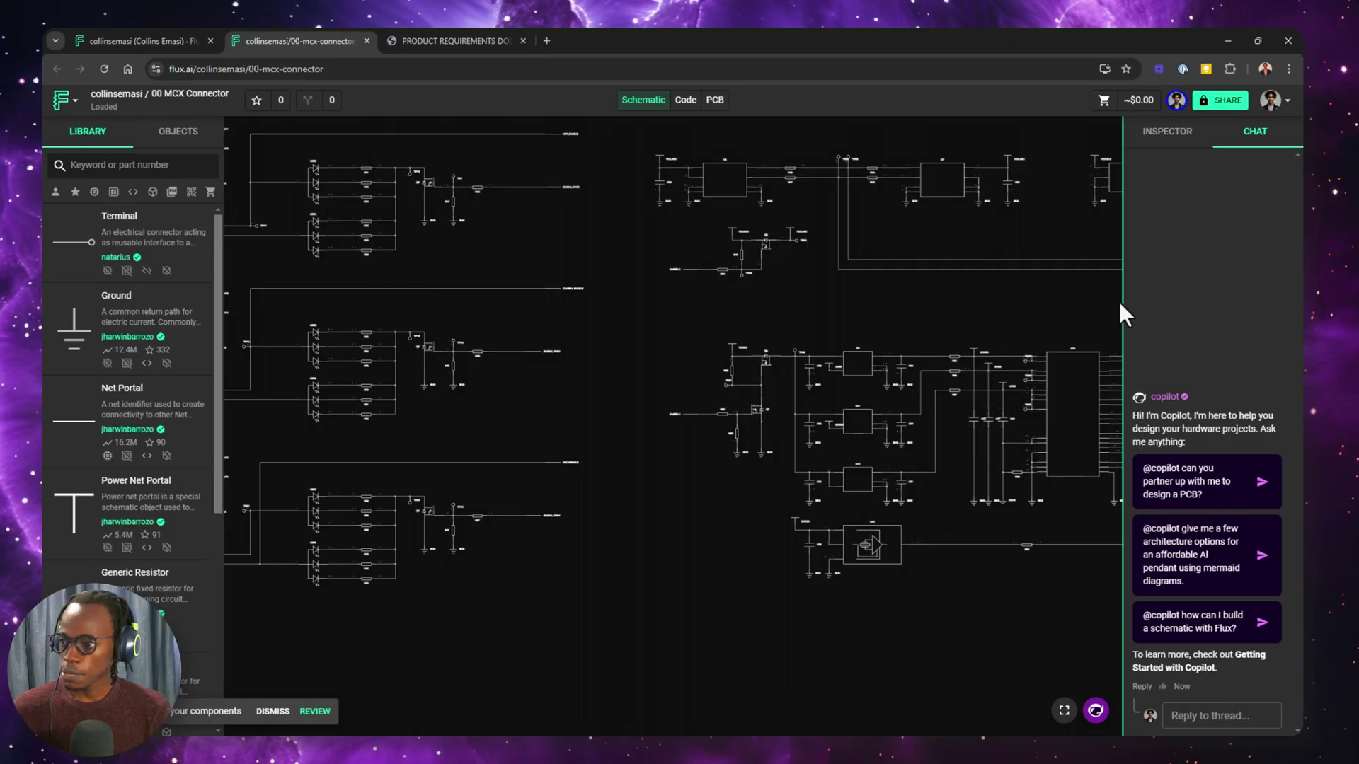
left_click_drag(1123, 302, 1070, 300)
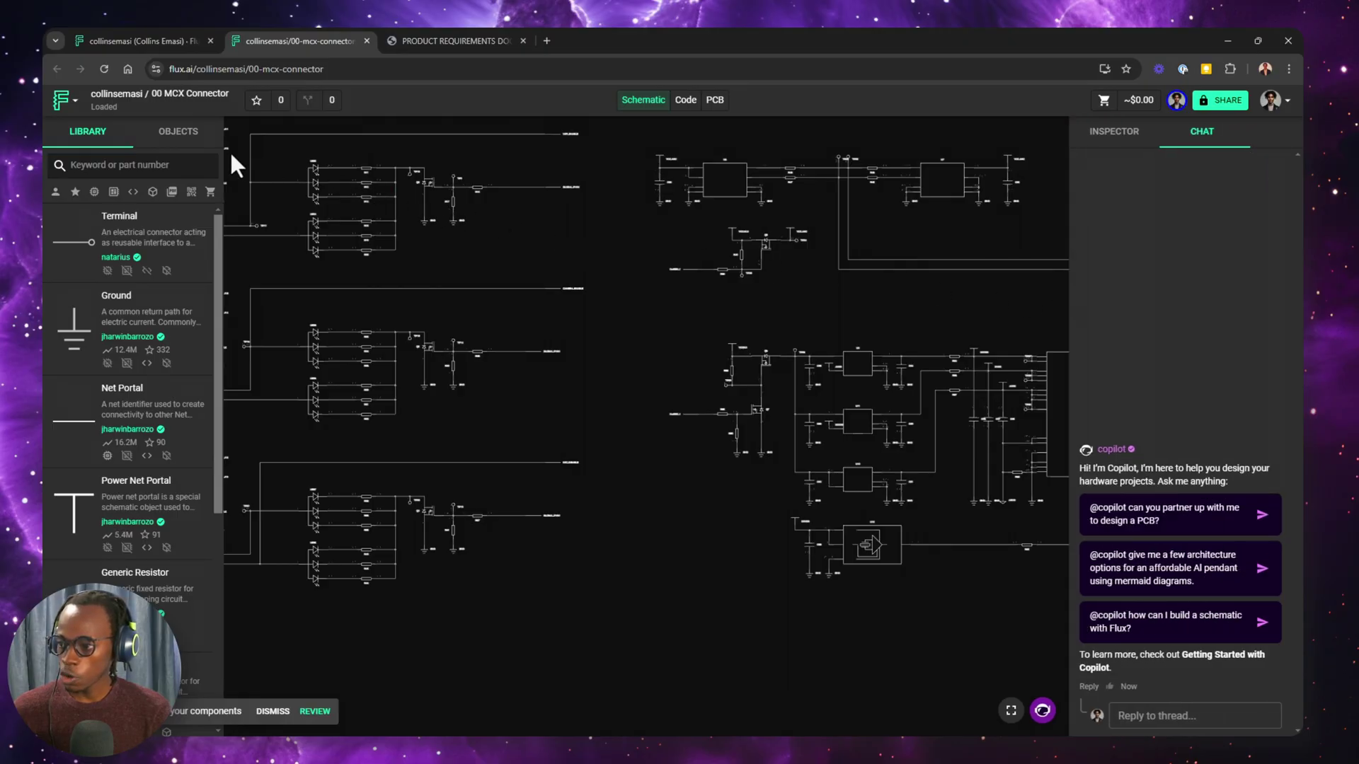
Rename the project to 'Laptop Webcam Module' copied from the PRD, and edit its Inspector description.
left_click(439, 41)
right_click(639, 266)
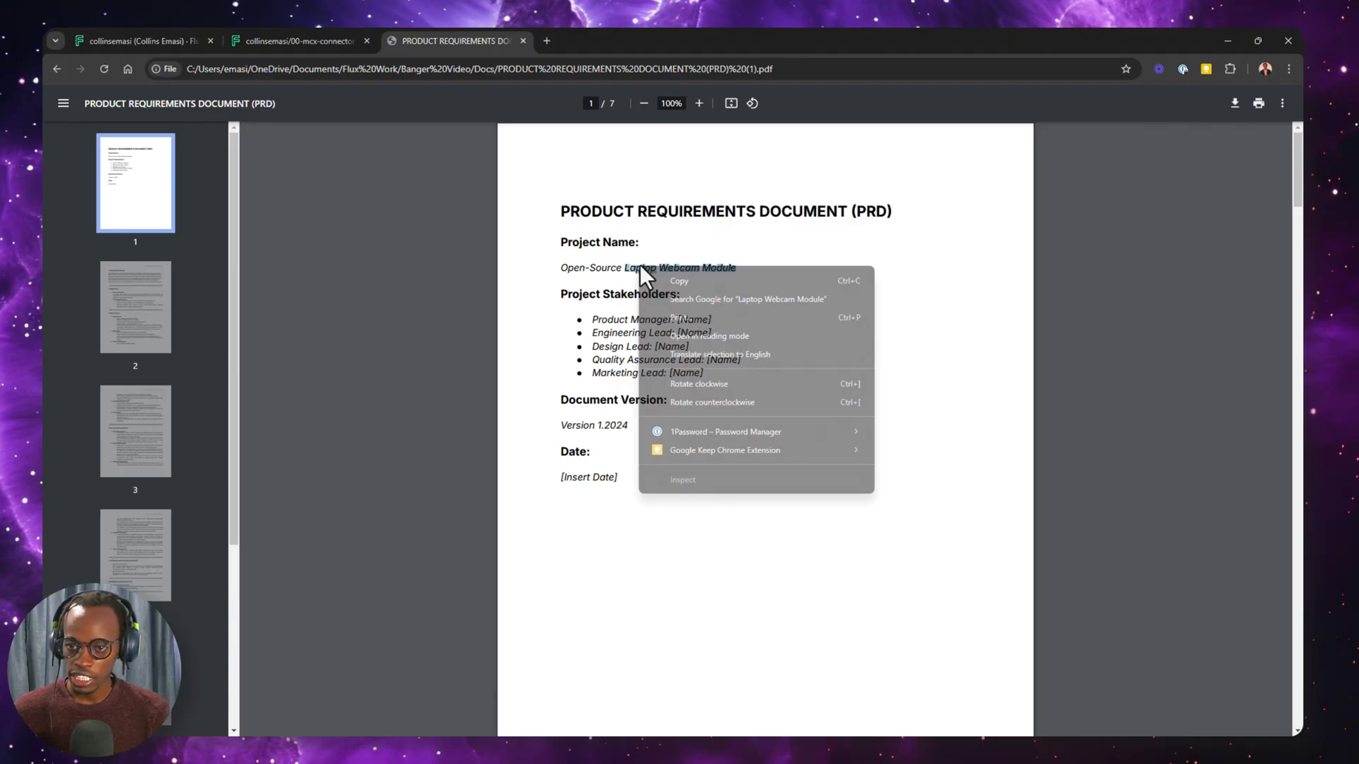
left_click(682, 280)
left_click(269, 40)
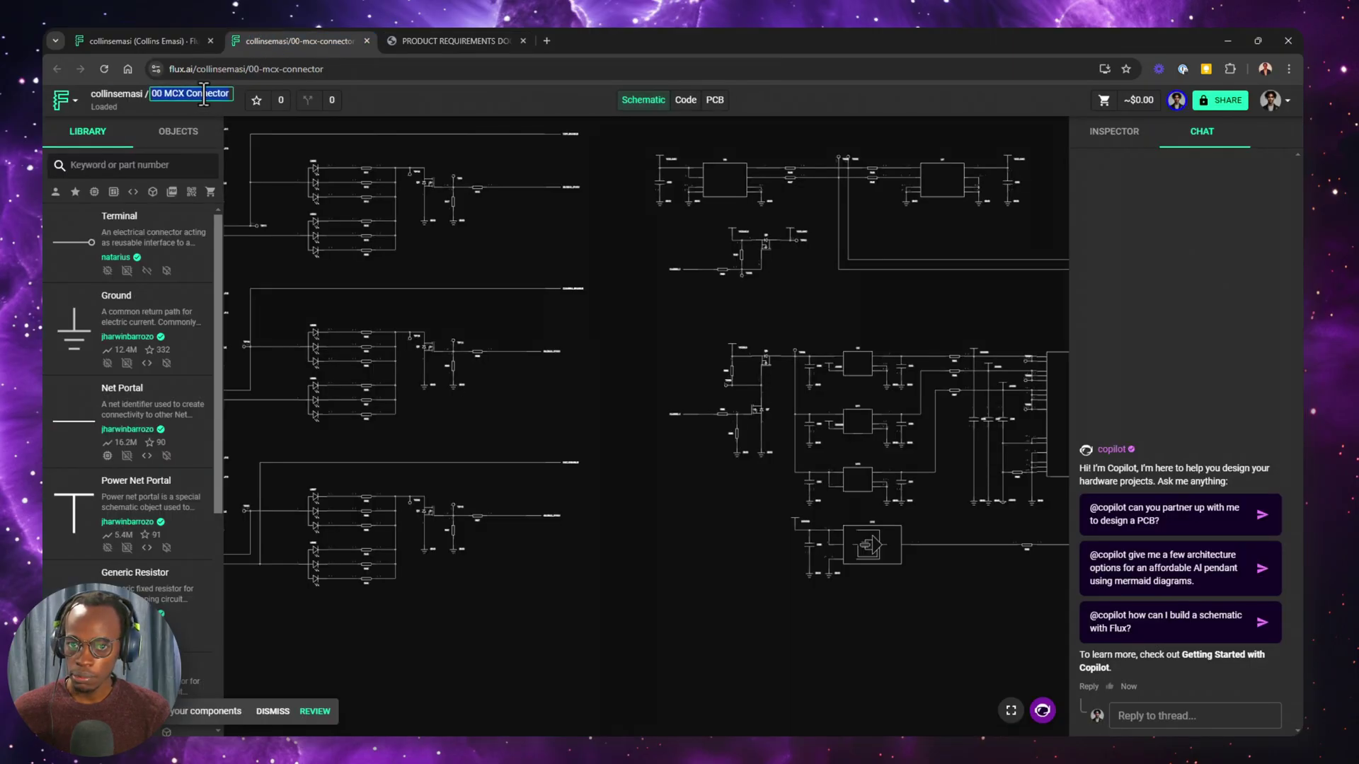
key("ctrl+v")
key("Return")
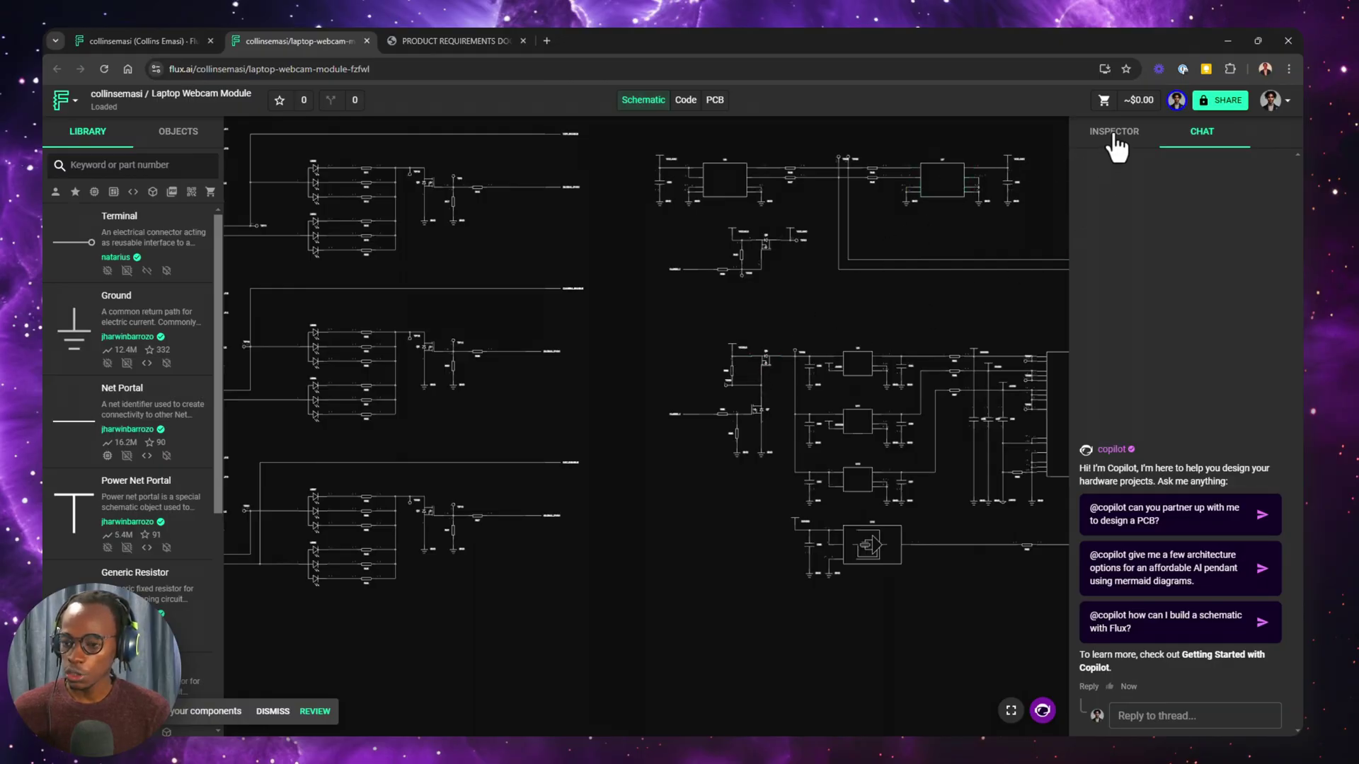
left_click(1115, 142)
left_click(1101, 312)
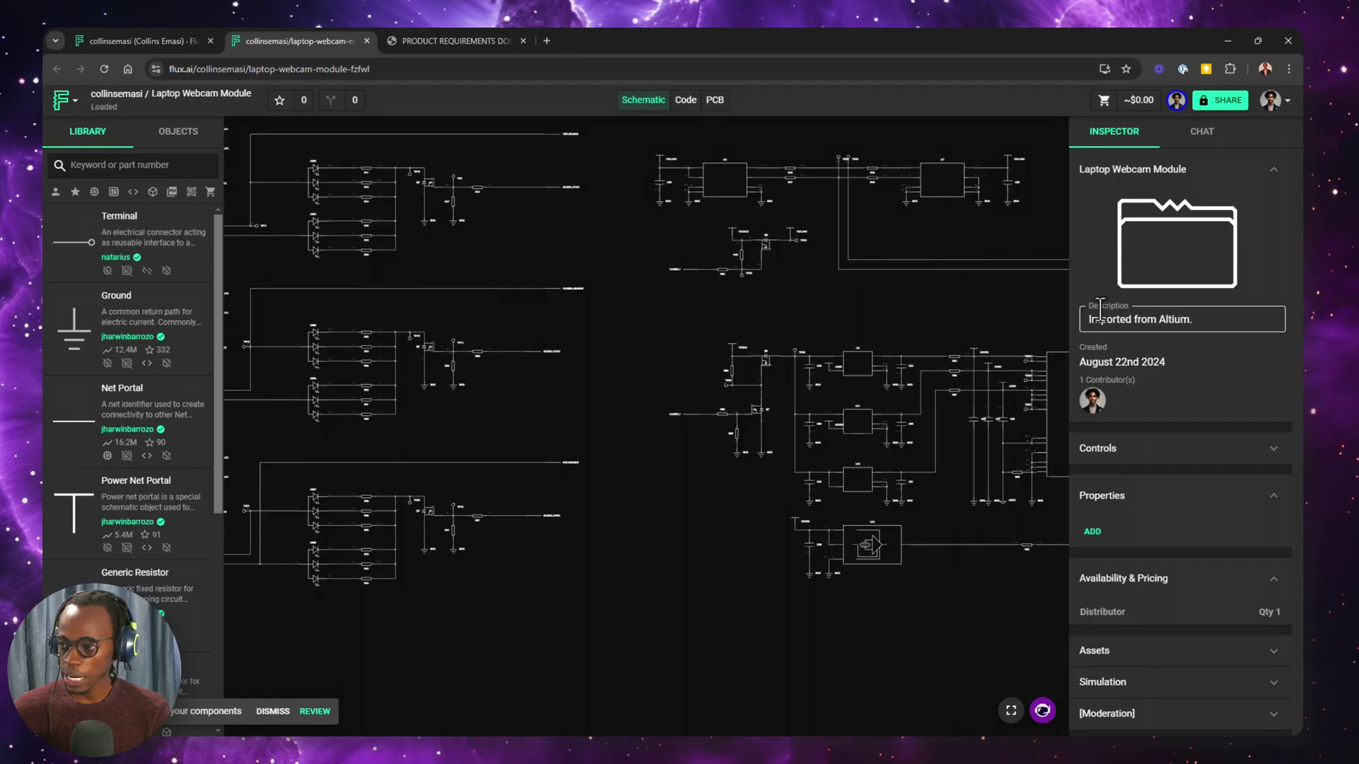
Set the project description to the opening sentences of the PRD's Executive Summary.
left_click(457, 40)
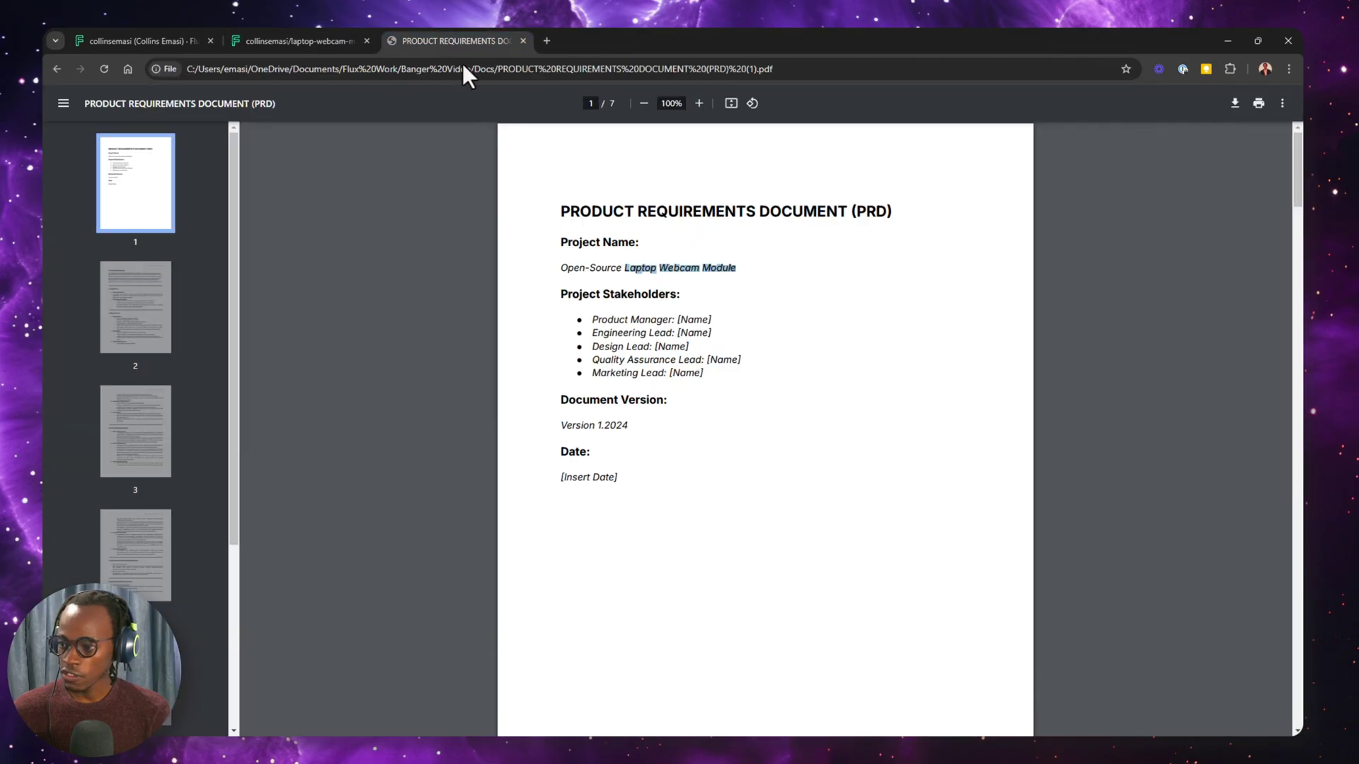
scroll(681, 379, "down", 10)
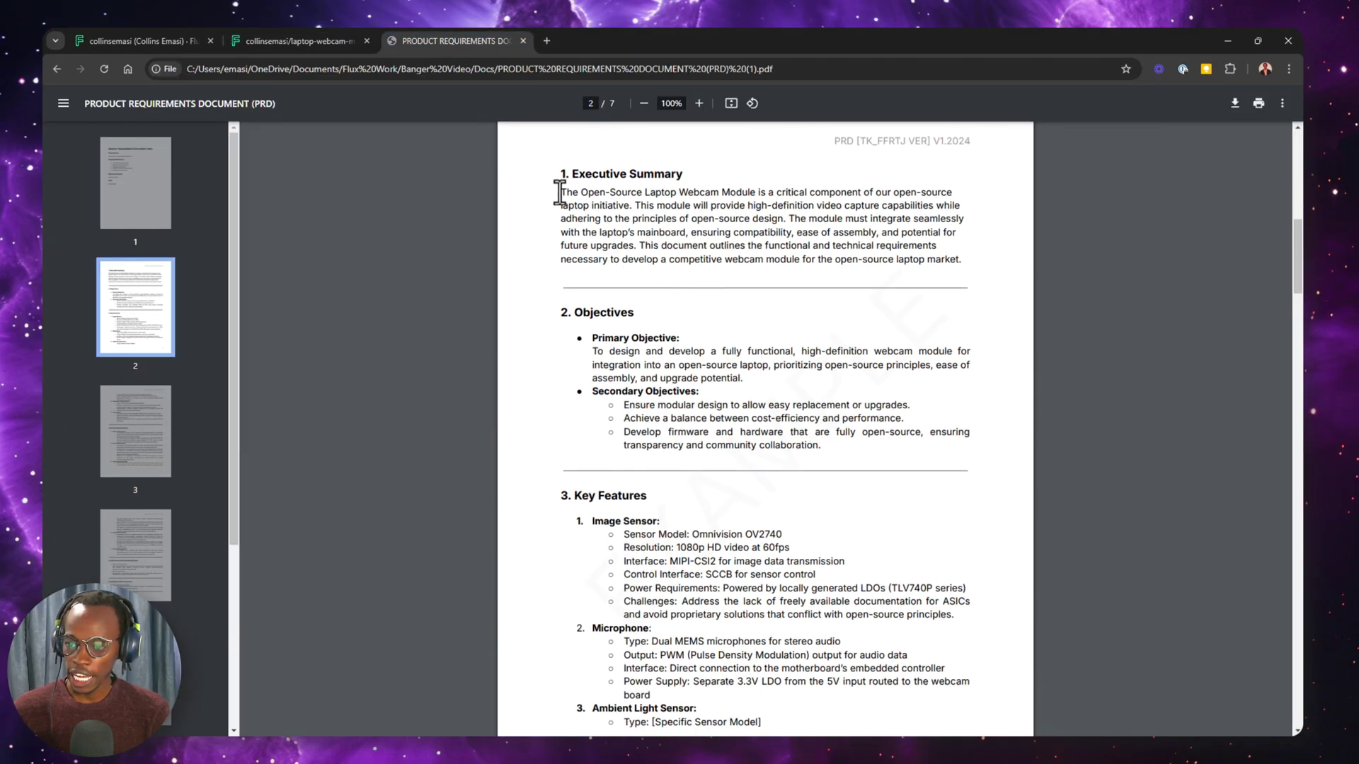
left_click_drag(564, 194, 638, 248)
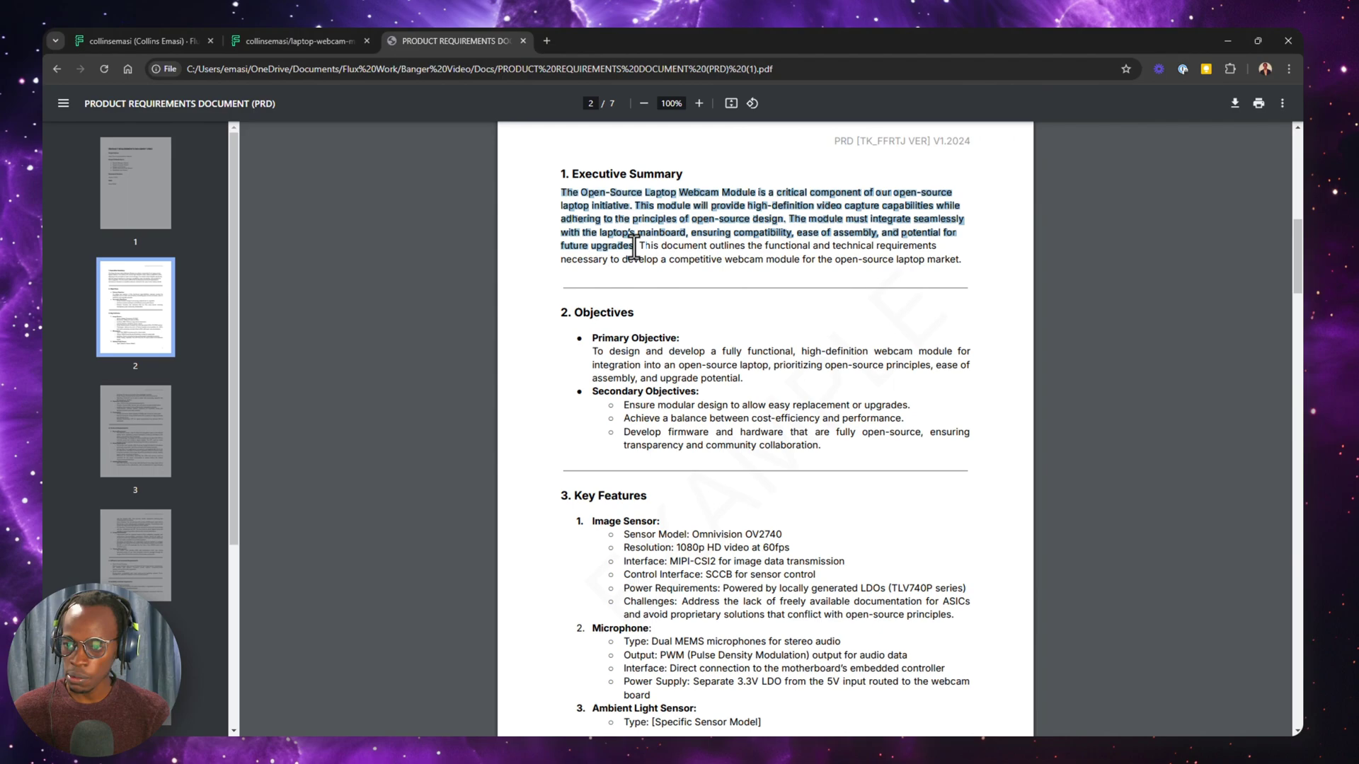
key("ctrl+shift+Tab")
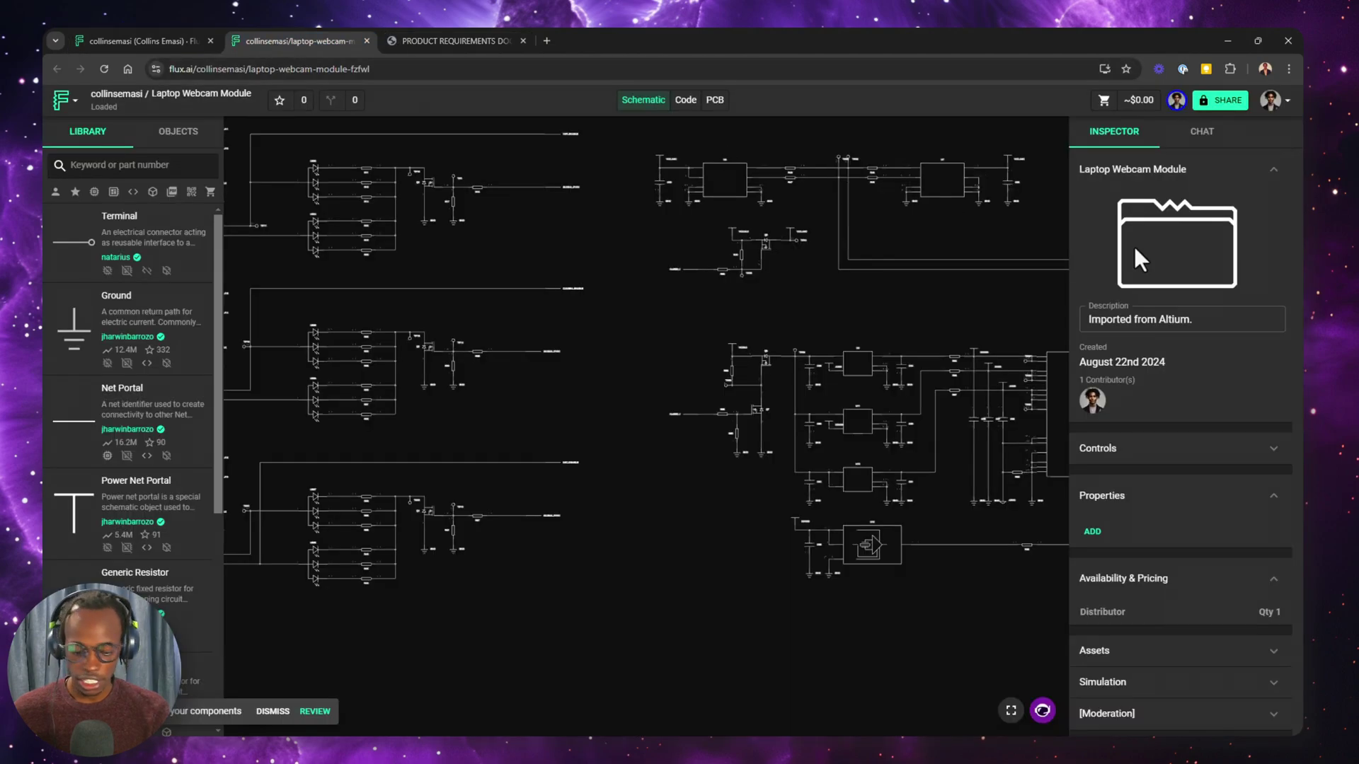
left_click(1205, 323)
key("ctrl+v")
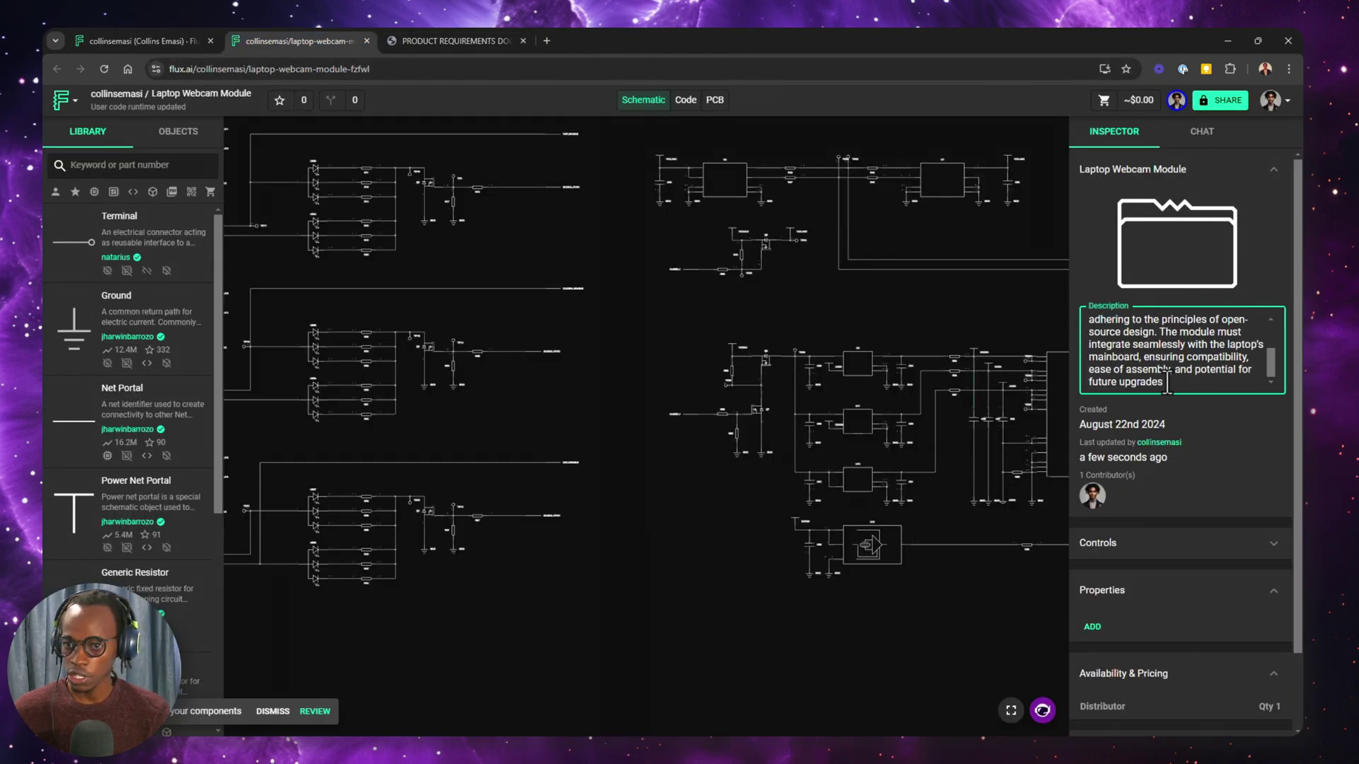
left_click(881, 302)
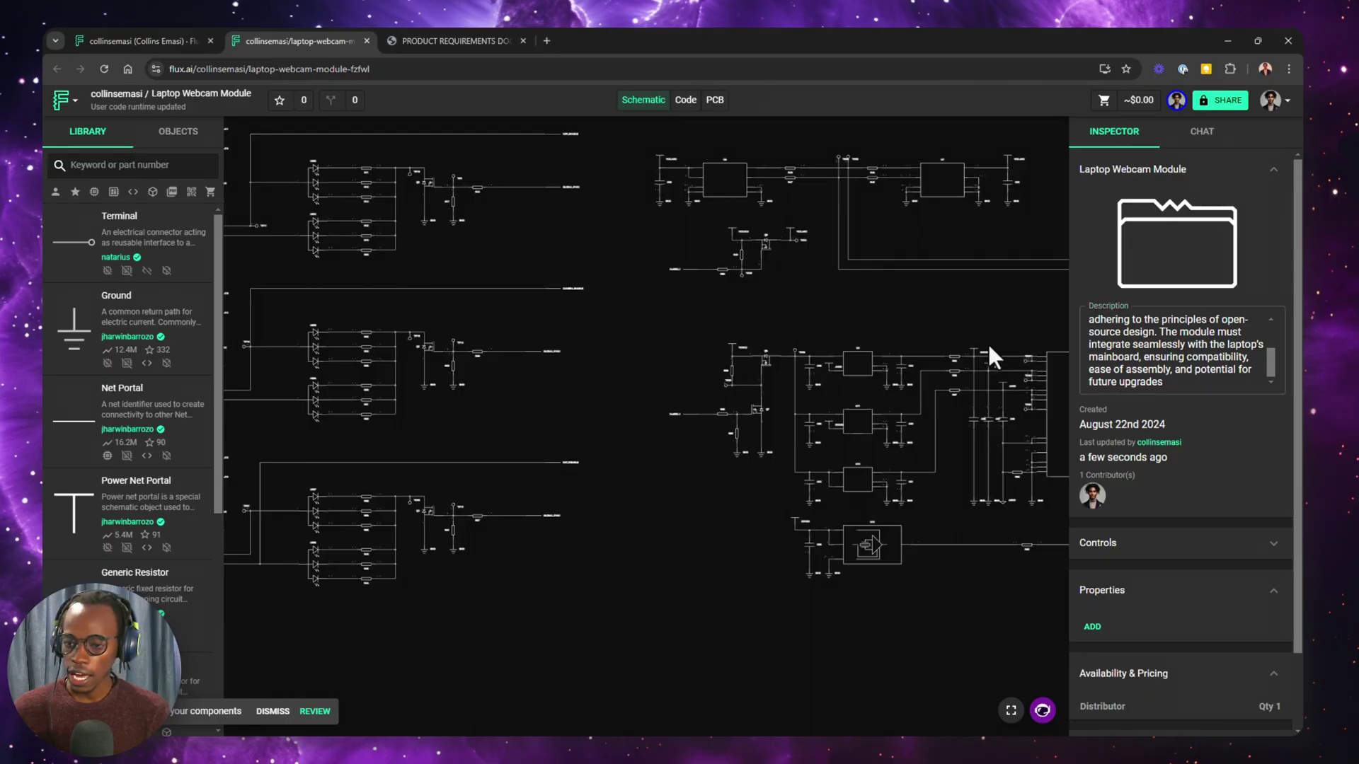
Read the PRD's objectives, key features and technical requirements, then return to the Flux project.
left_click(419, 36)
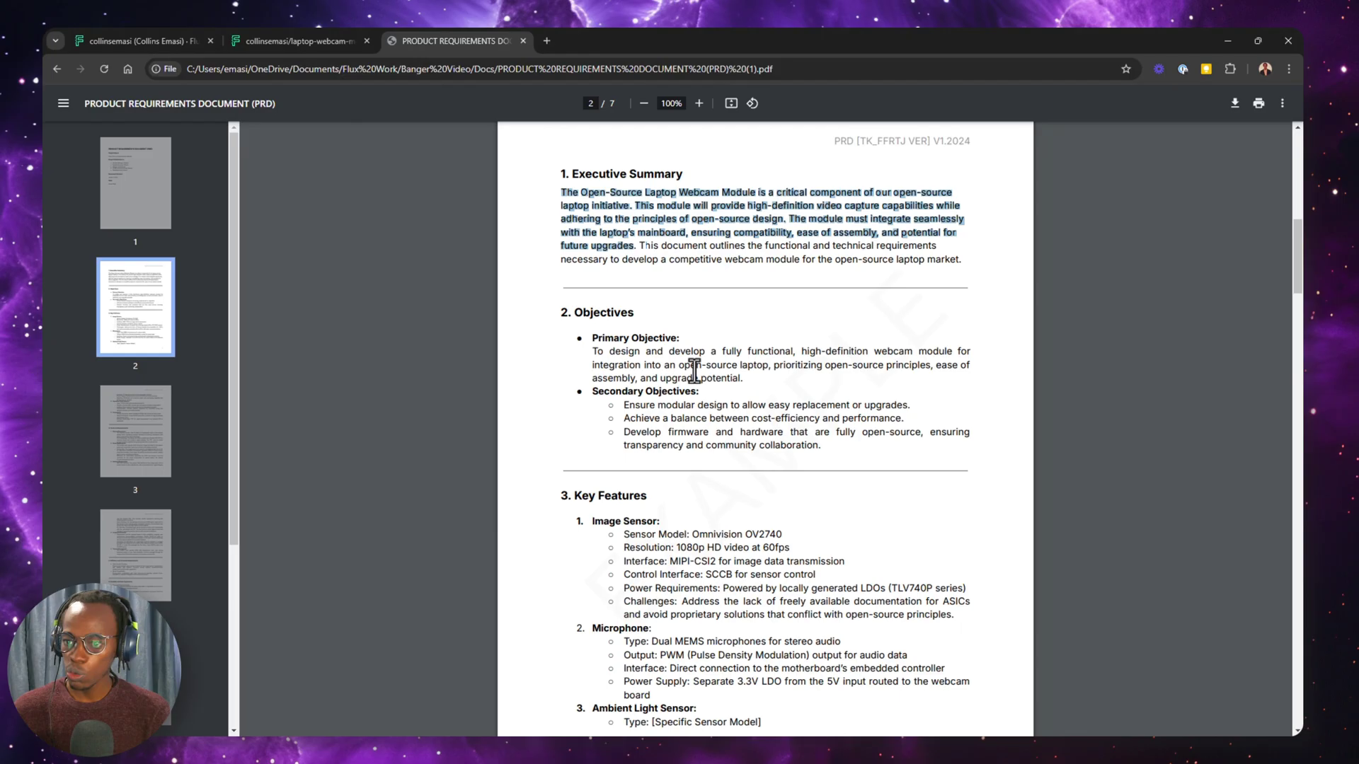
scroll(708, 354, "down", 1)
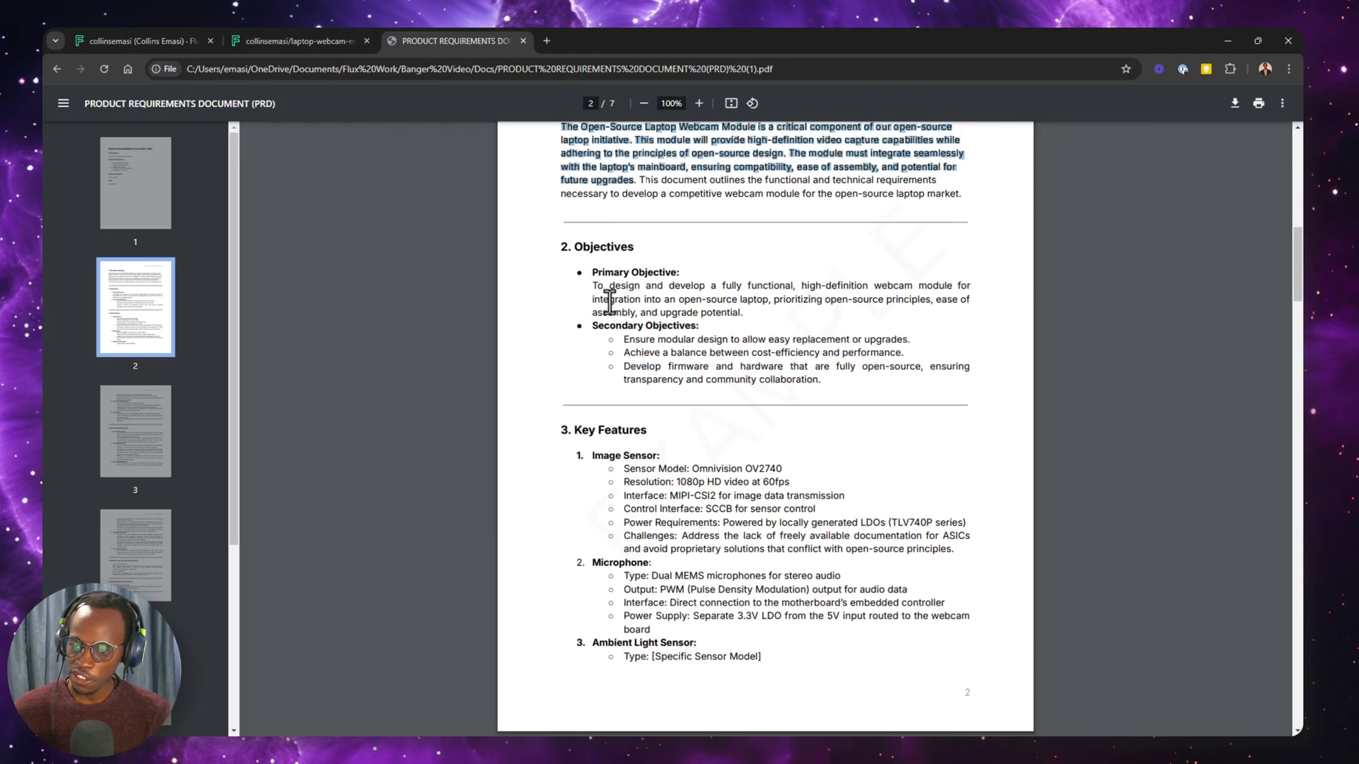
scroll(610, 301, "down", 10)
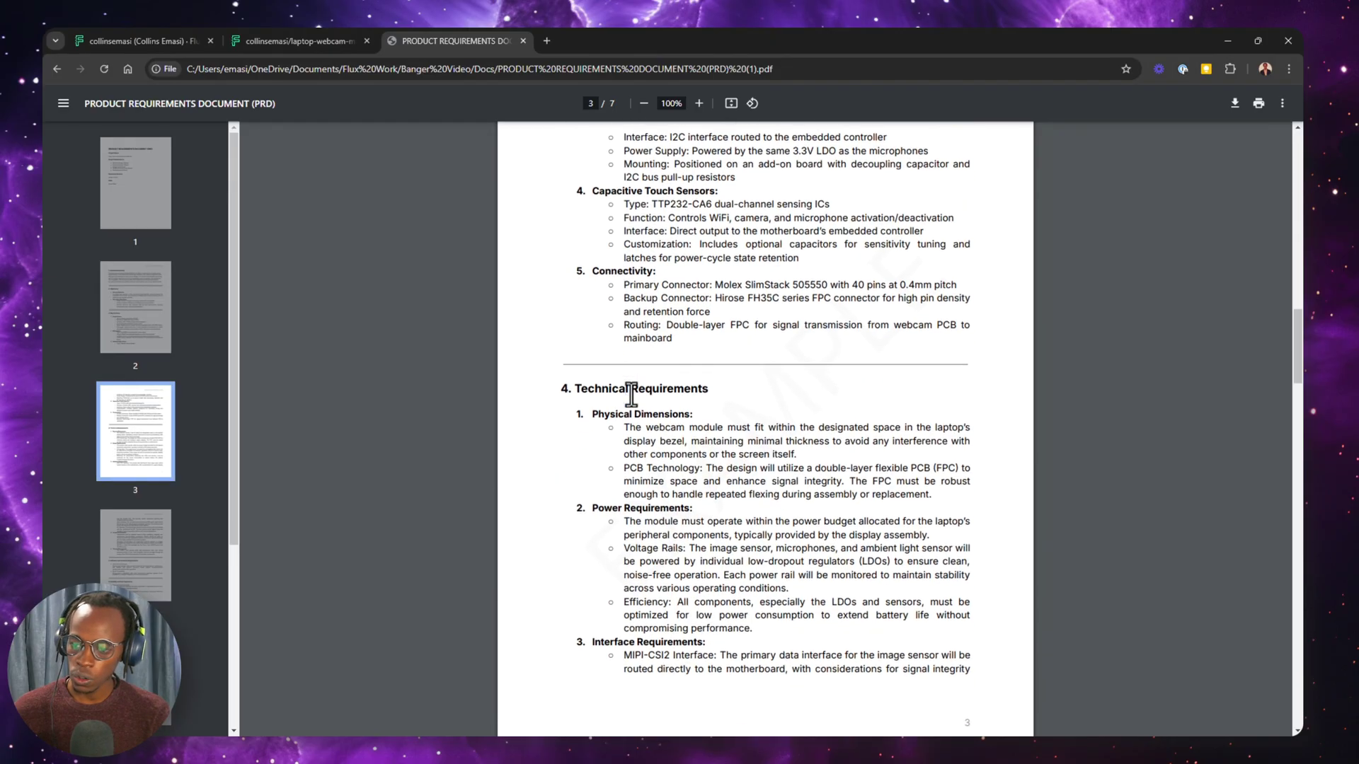
scroll(631, 394, "down", 6)
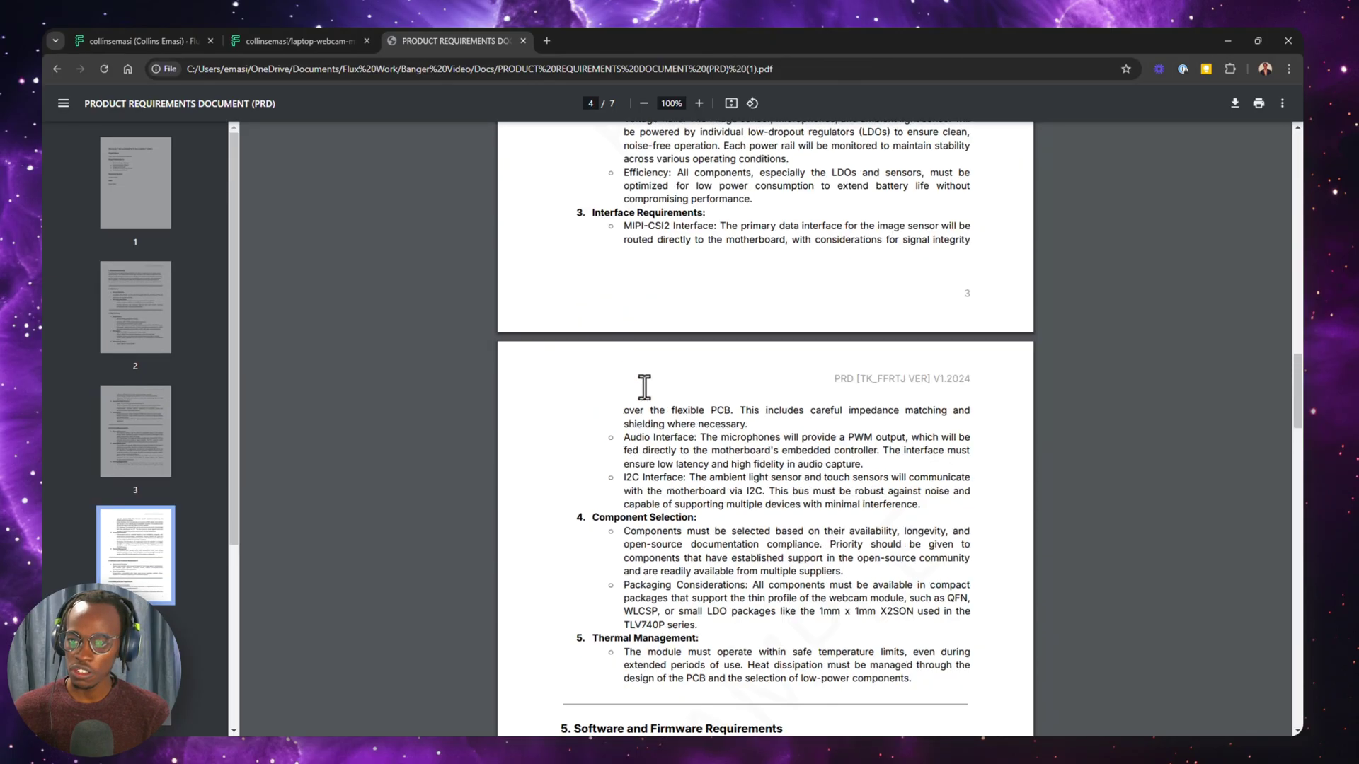
scroll(643, 367, "up", 5)
key("ctrl+shift+Tab")
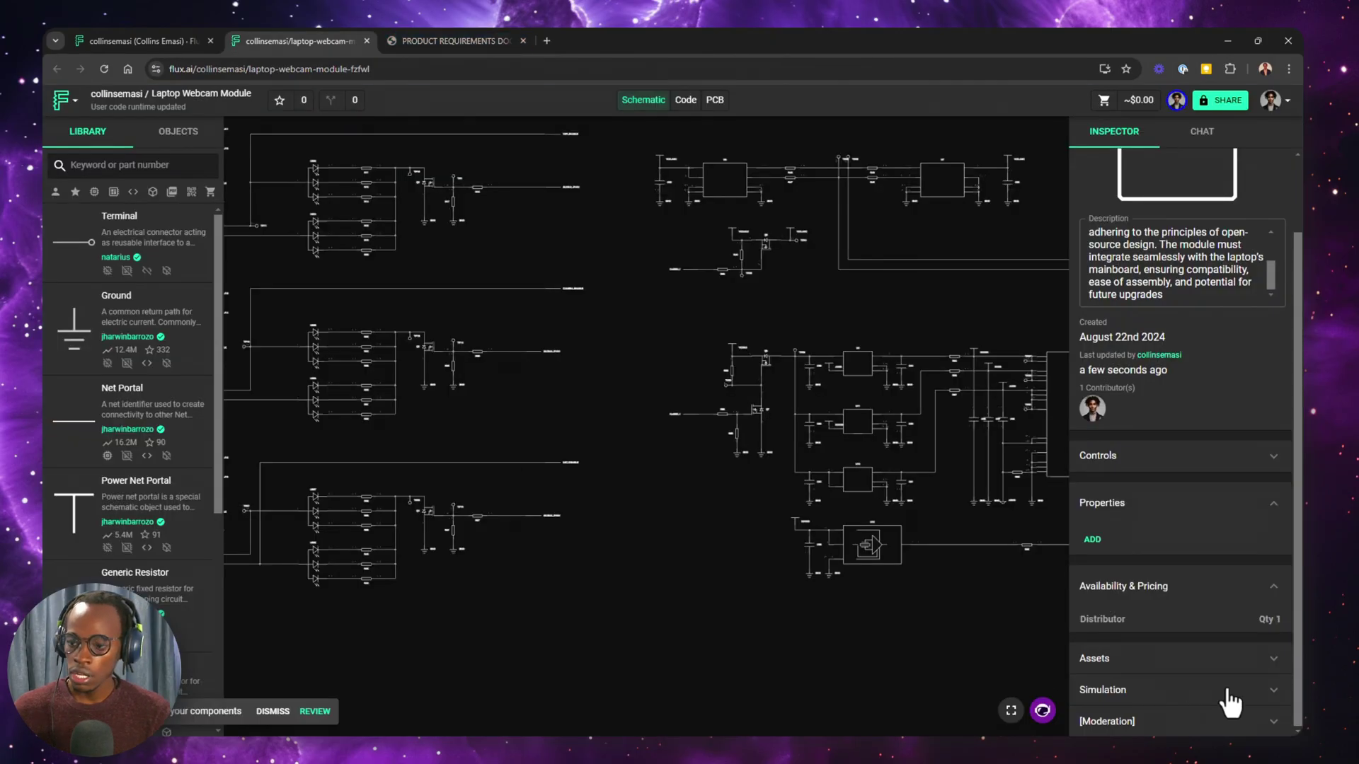
Add empty properties named Objectives, Key features and Technical Requirements in the Inspector.
left_click(1093, 542)
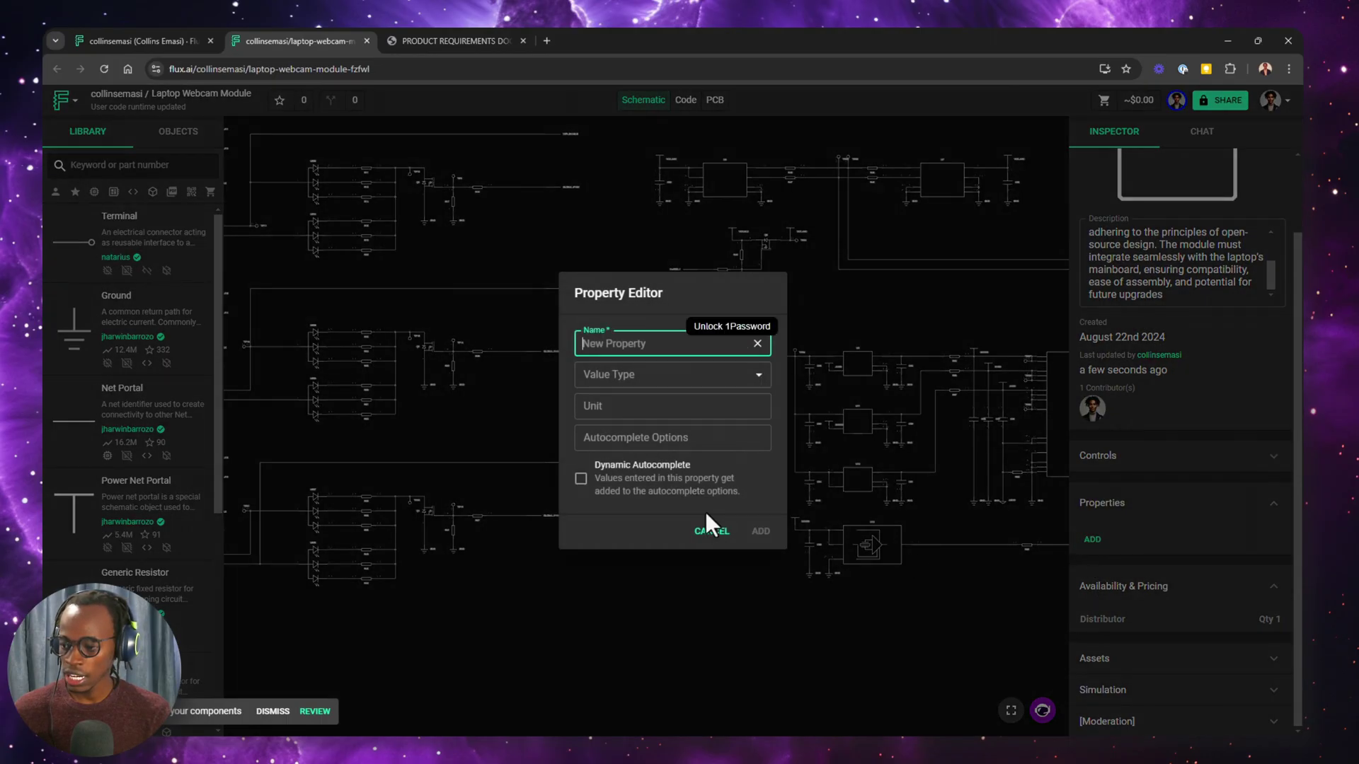
type("O")
left_click(594, 397)
left_click(759, 531)
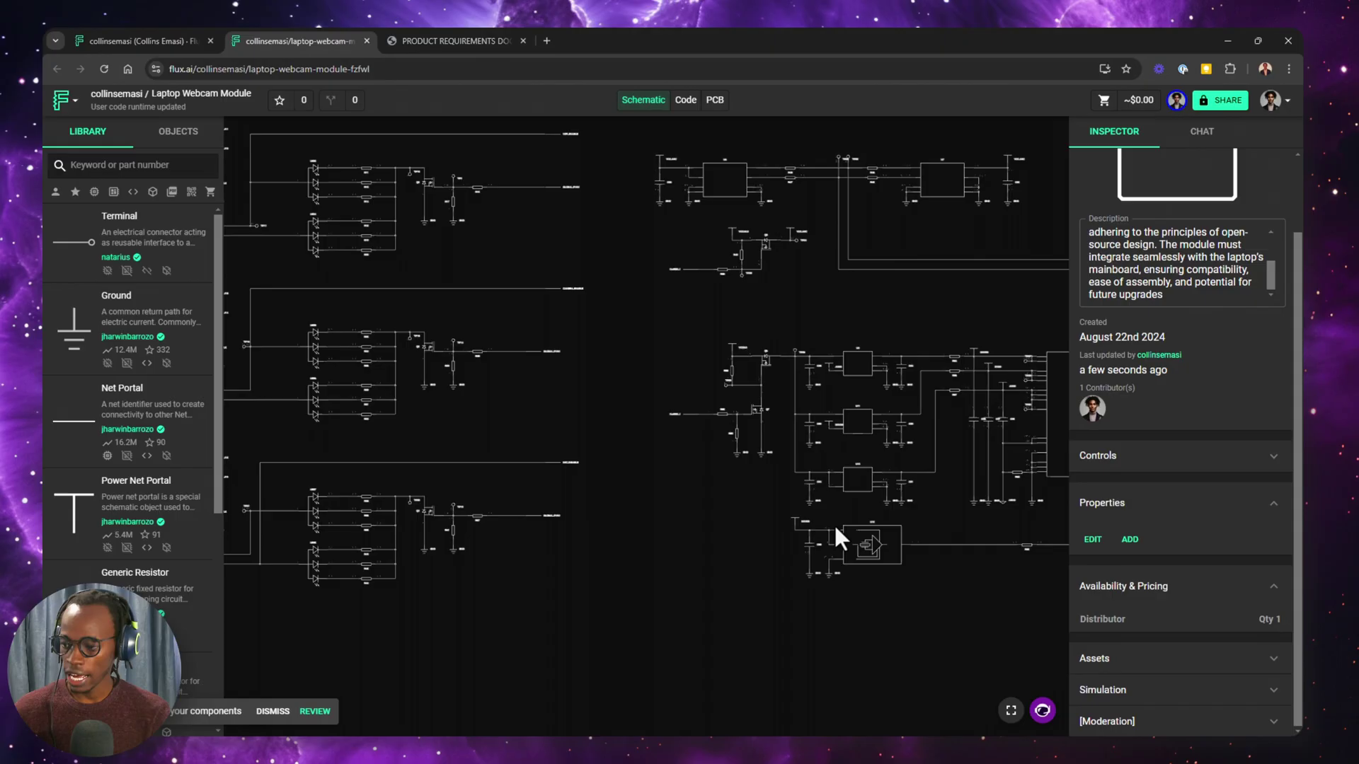
left_click(1128, 577)
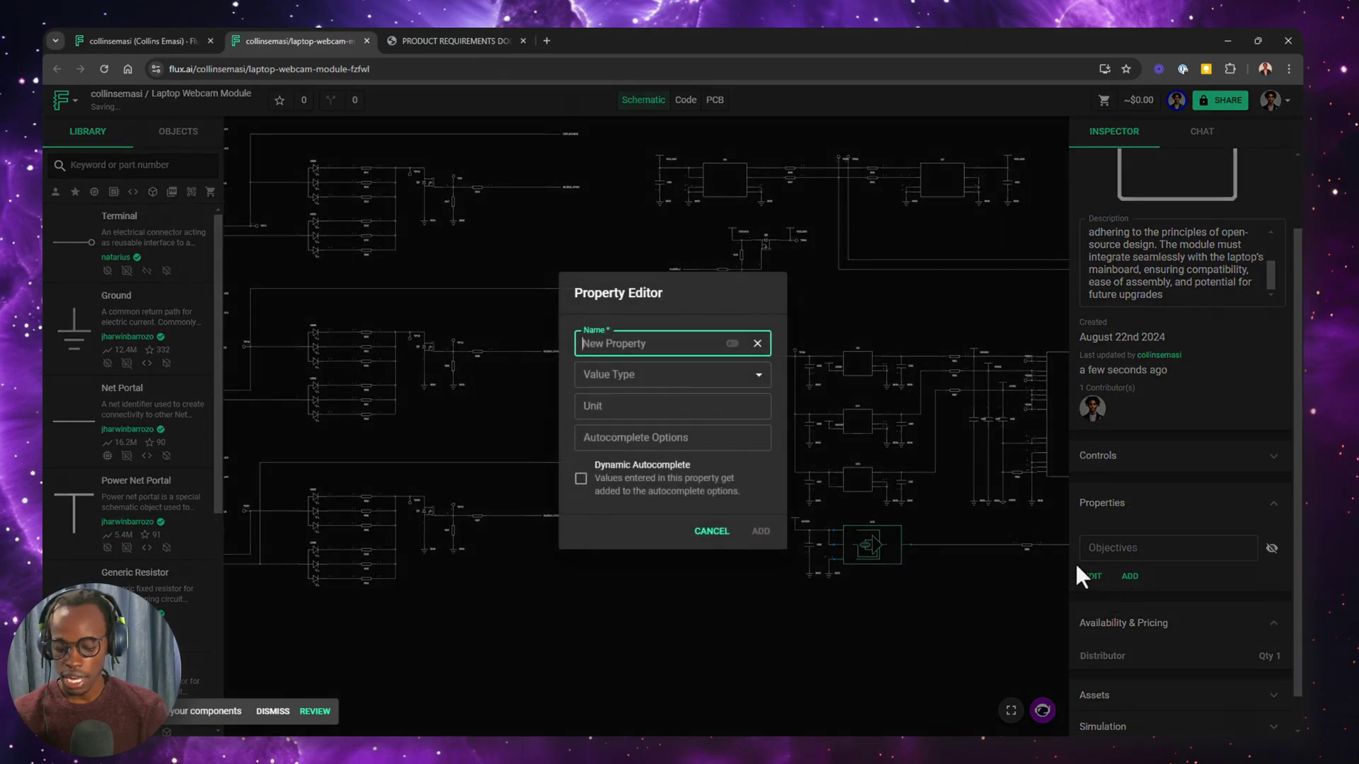
type("Key features")
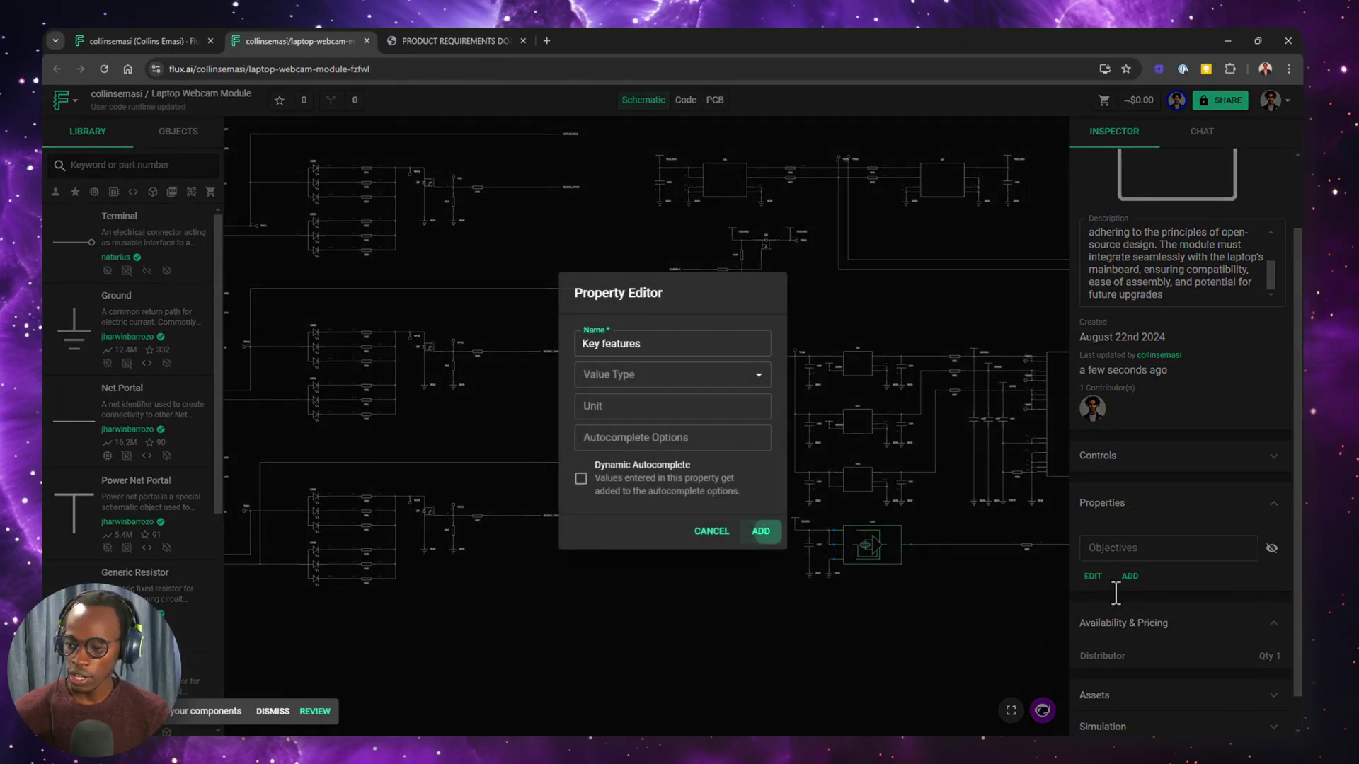
left_click(760, 531)
left_click(1129, 613)
type("Technical Requirements")
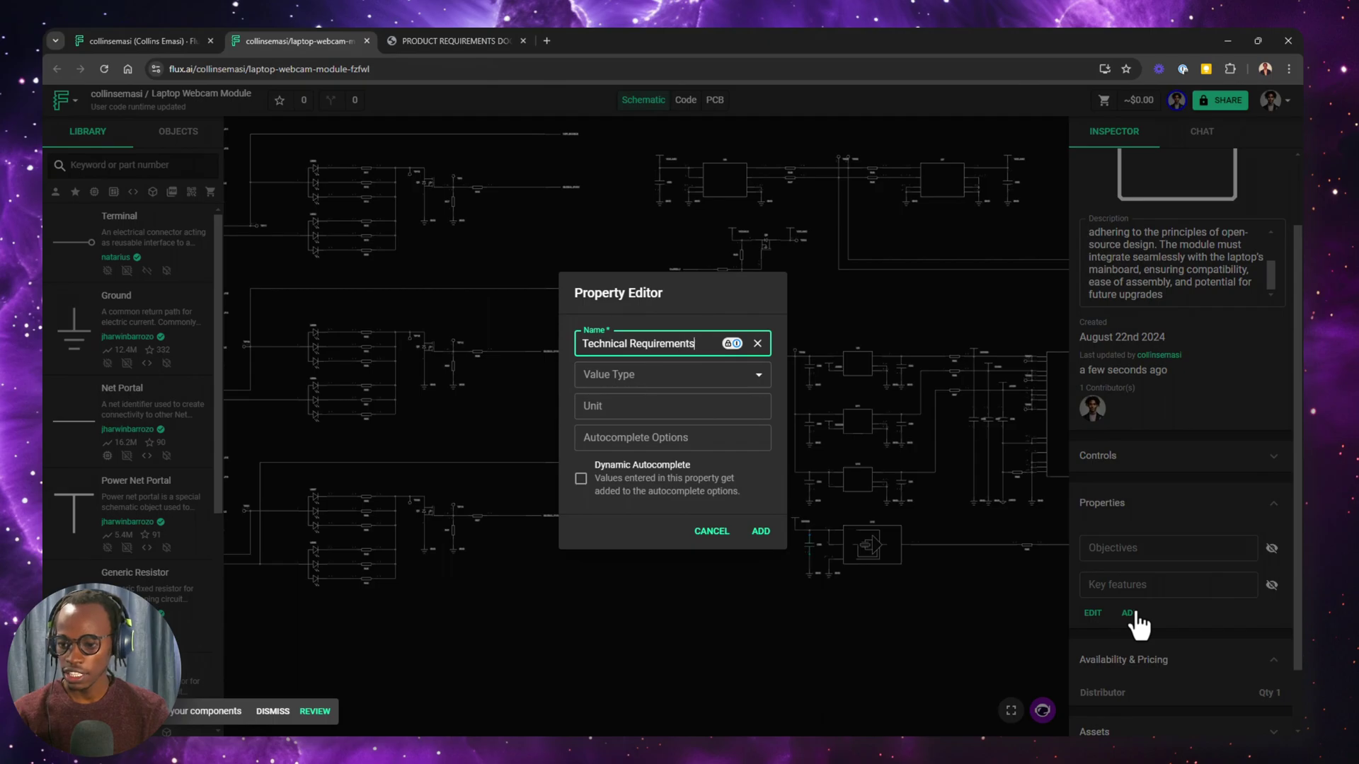
key("Return")
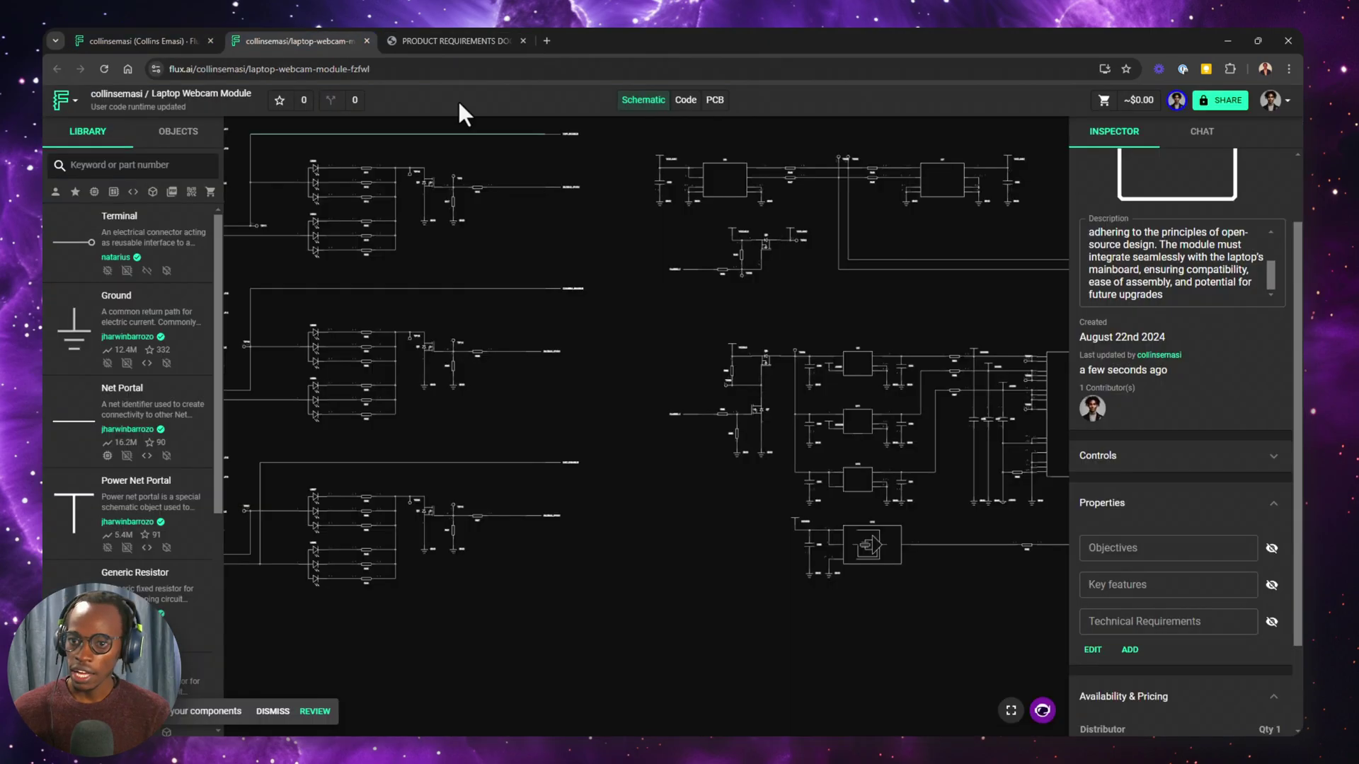
Paste the PRD's objectives and sensor key features into the widened Objectives and Key features fields.
left_click(453, 41)
scroll(626, 357, "down", 15)
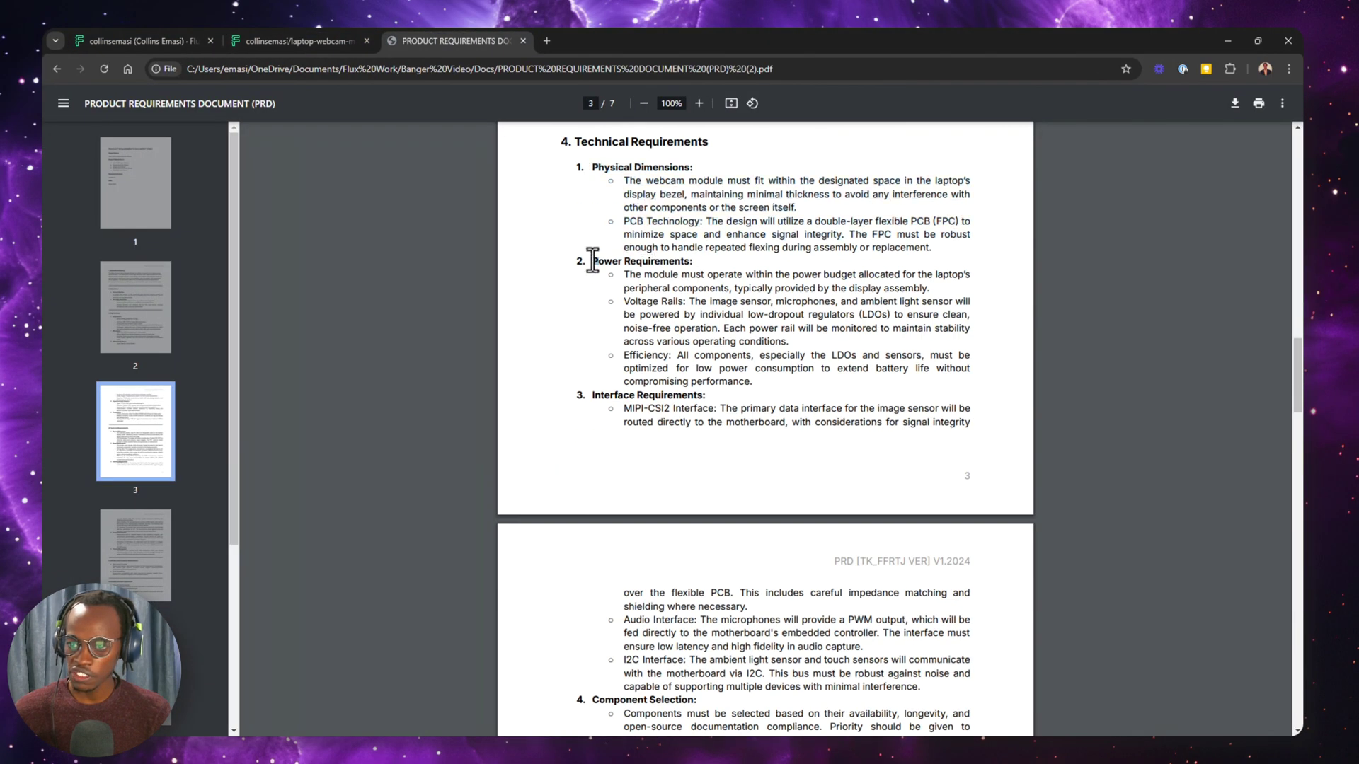
left_click_drag(949, 418, 954, 424)
left_click(269, 40)
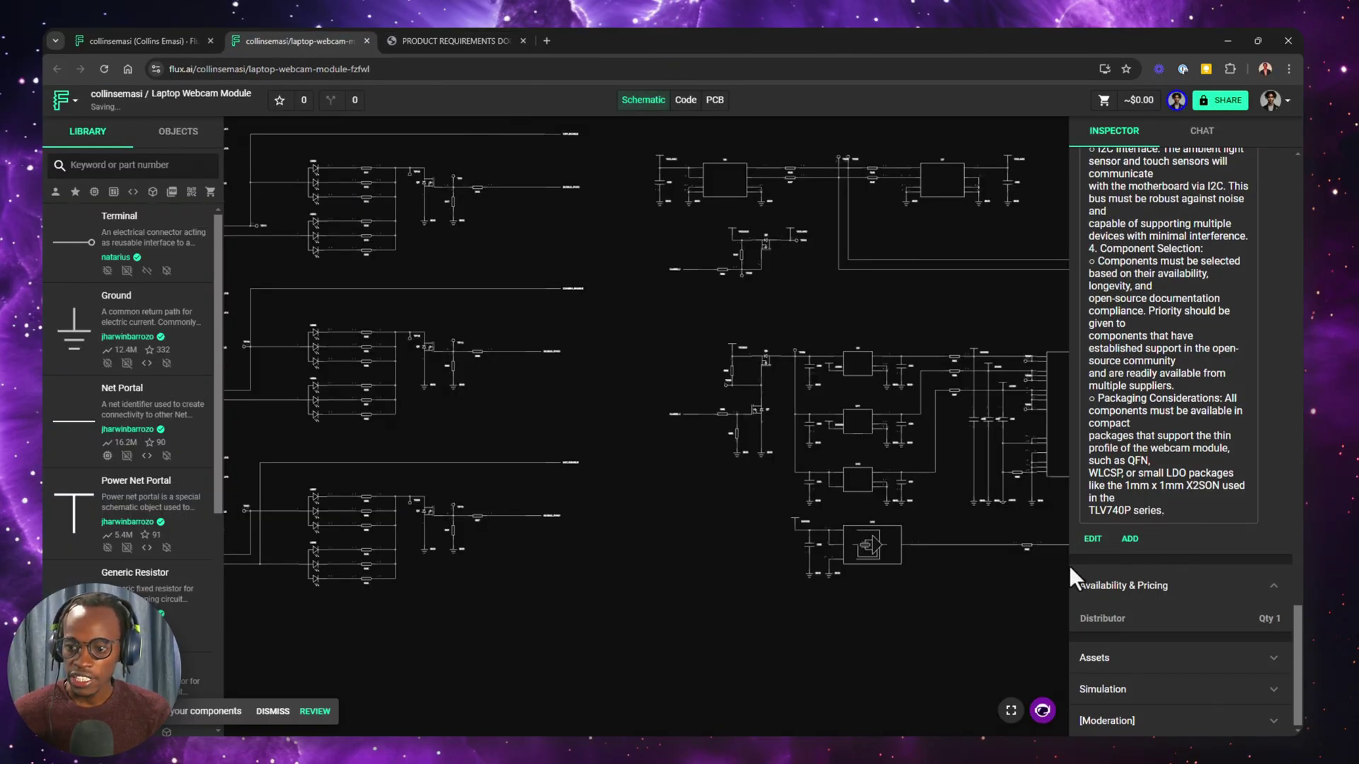
left_click_drag(1068, 561, 992, 557)
left_click(1083, 521)
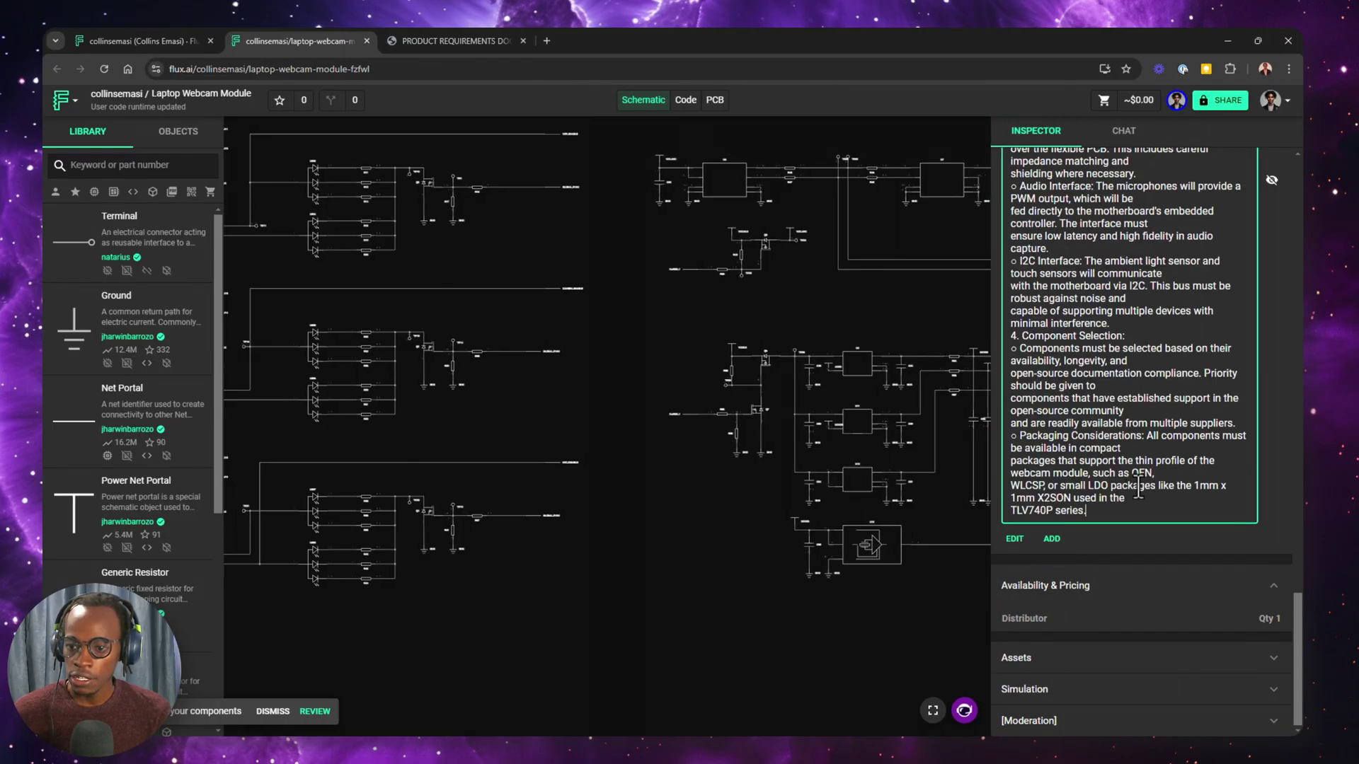
scroll(1071, 381, "up", 7)
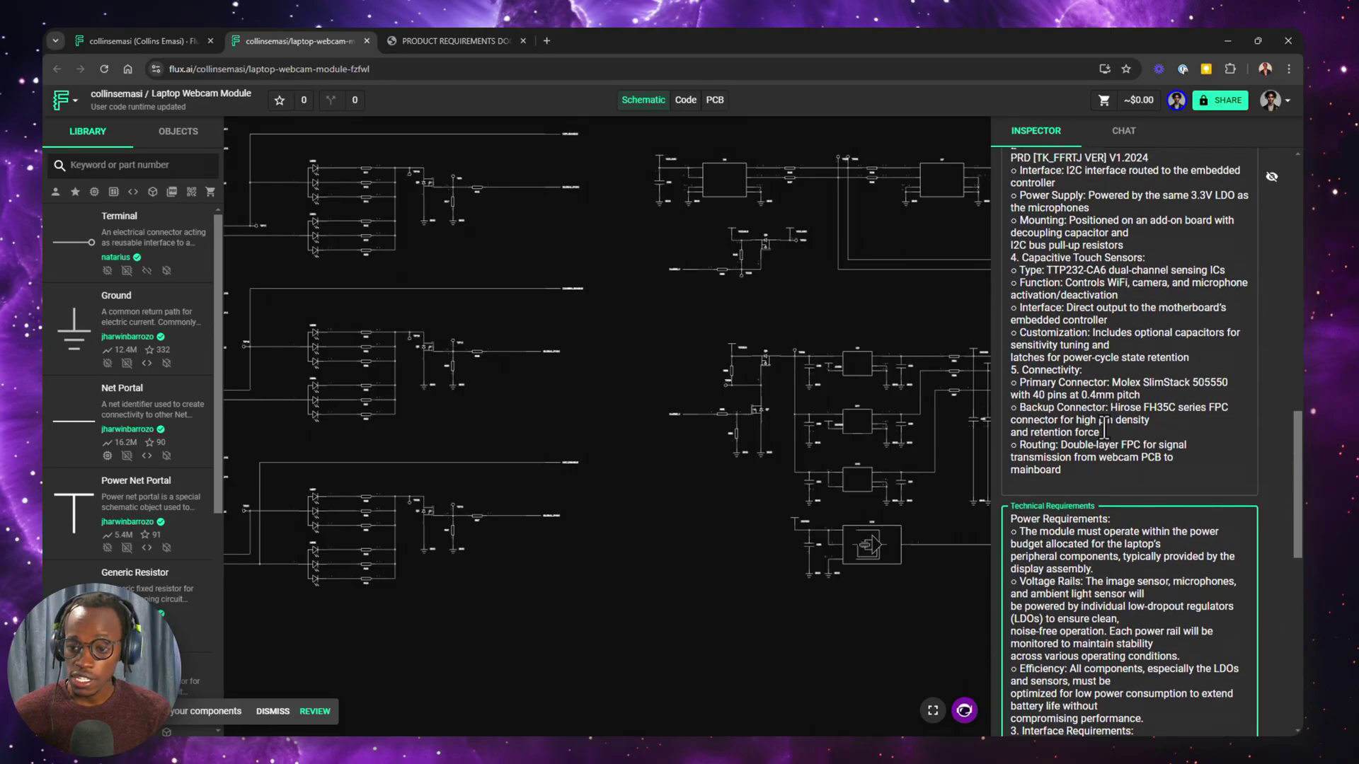
scroll(1106, 468, "up", 6)
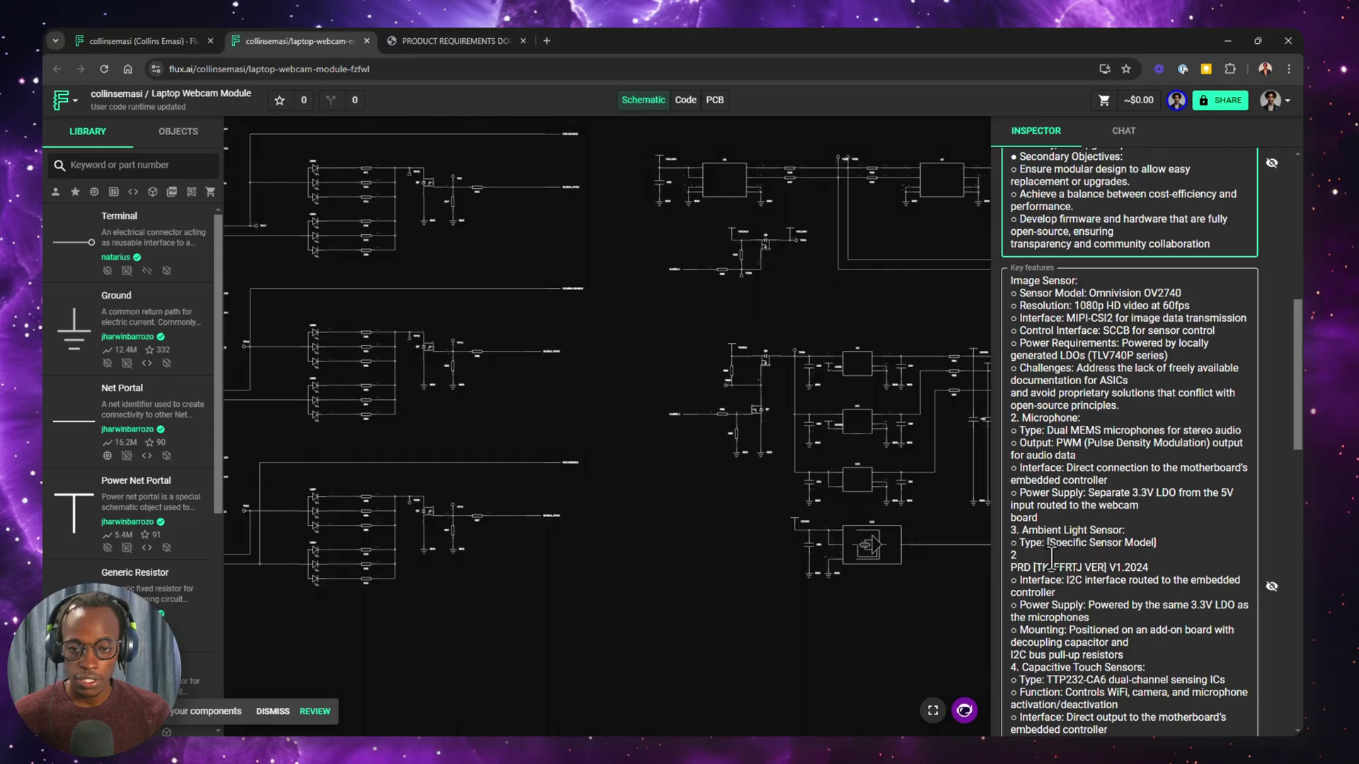
scroll(1114, 503, "up", 1)
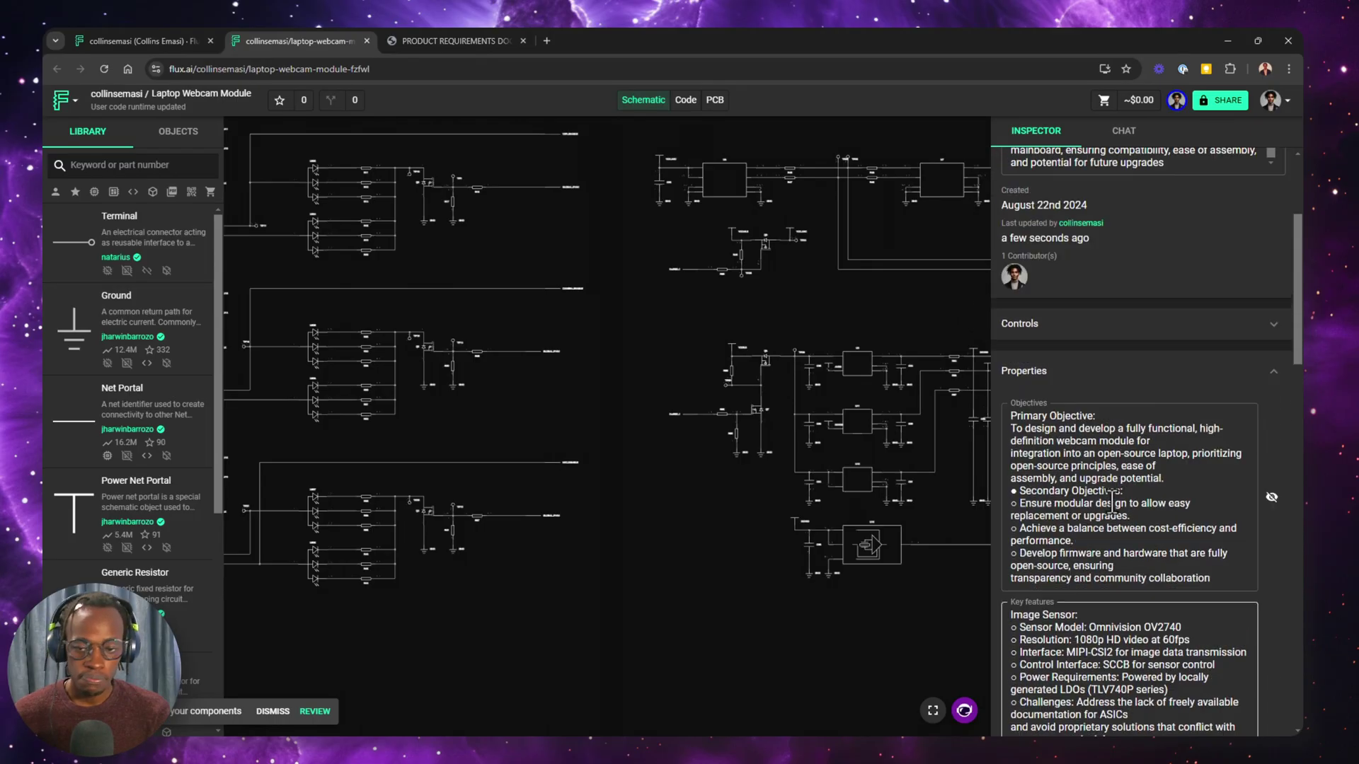
scroll(1112, 503, "up", 1)
scroll(1112, 503, "down", 4)
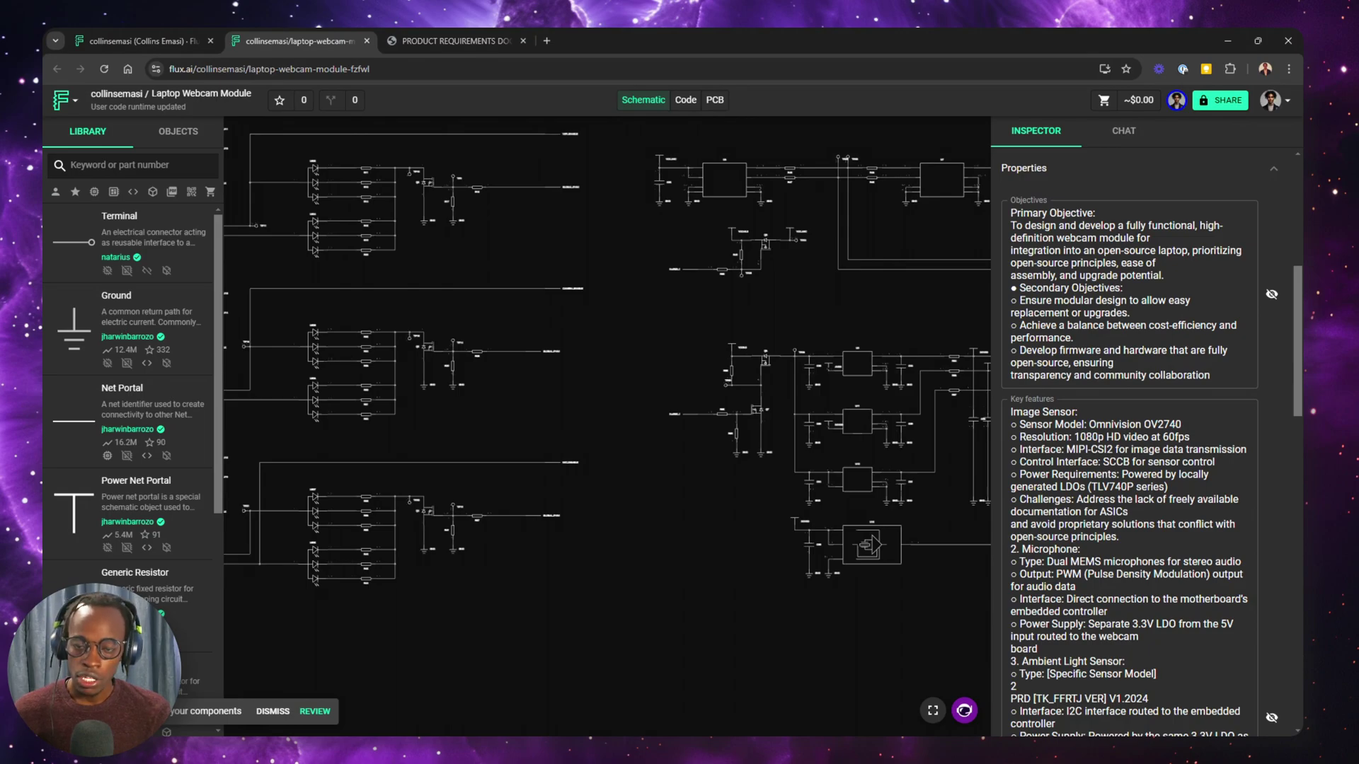
Request a Copilot FMEA report on the schematic from the canvas context menu.
right_click(274, 177)
mouse_move(313, 201)
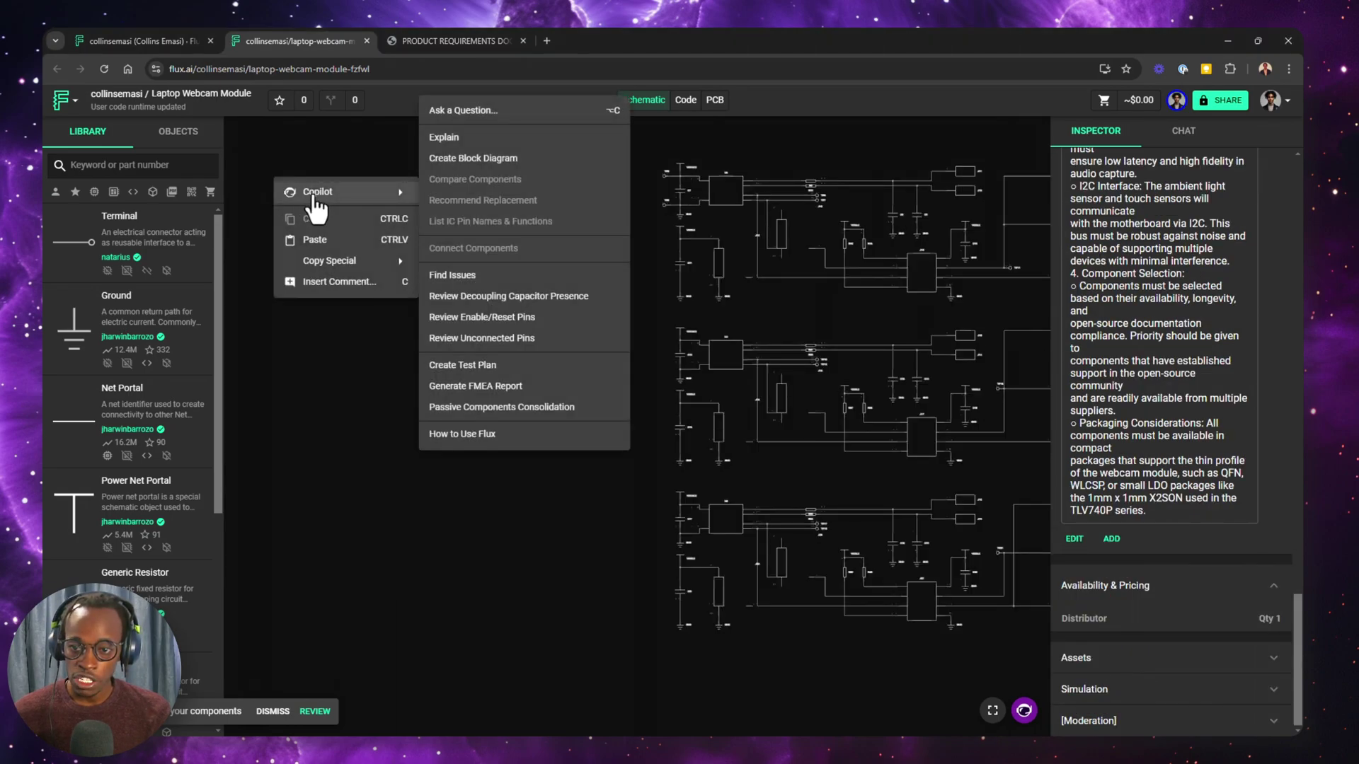
left_click(499, 392)
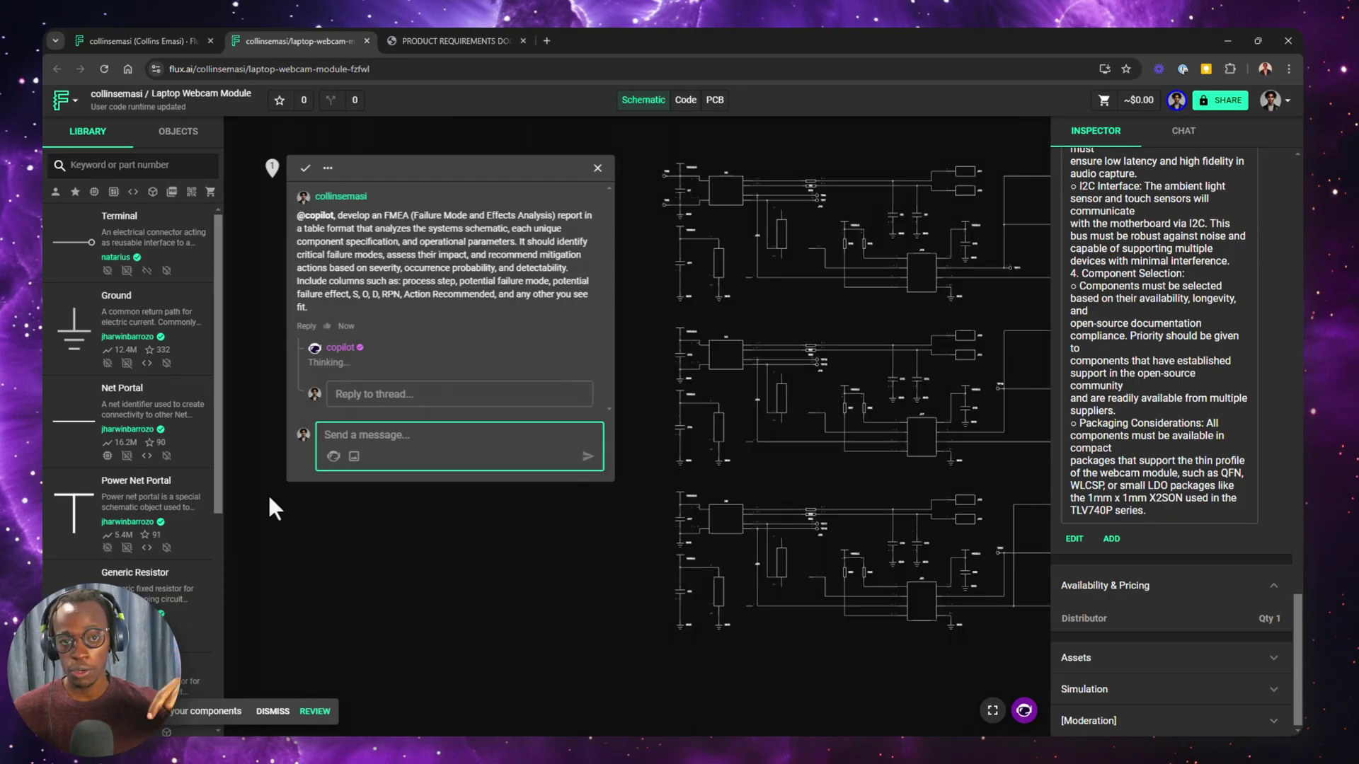
Ask Copilot, with a chosen model, for a detailed 10-step FMEA table in a new comment.
right_click(268, 355)
mouse_move(329, 369)
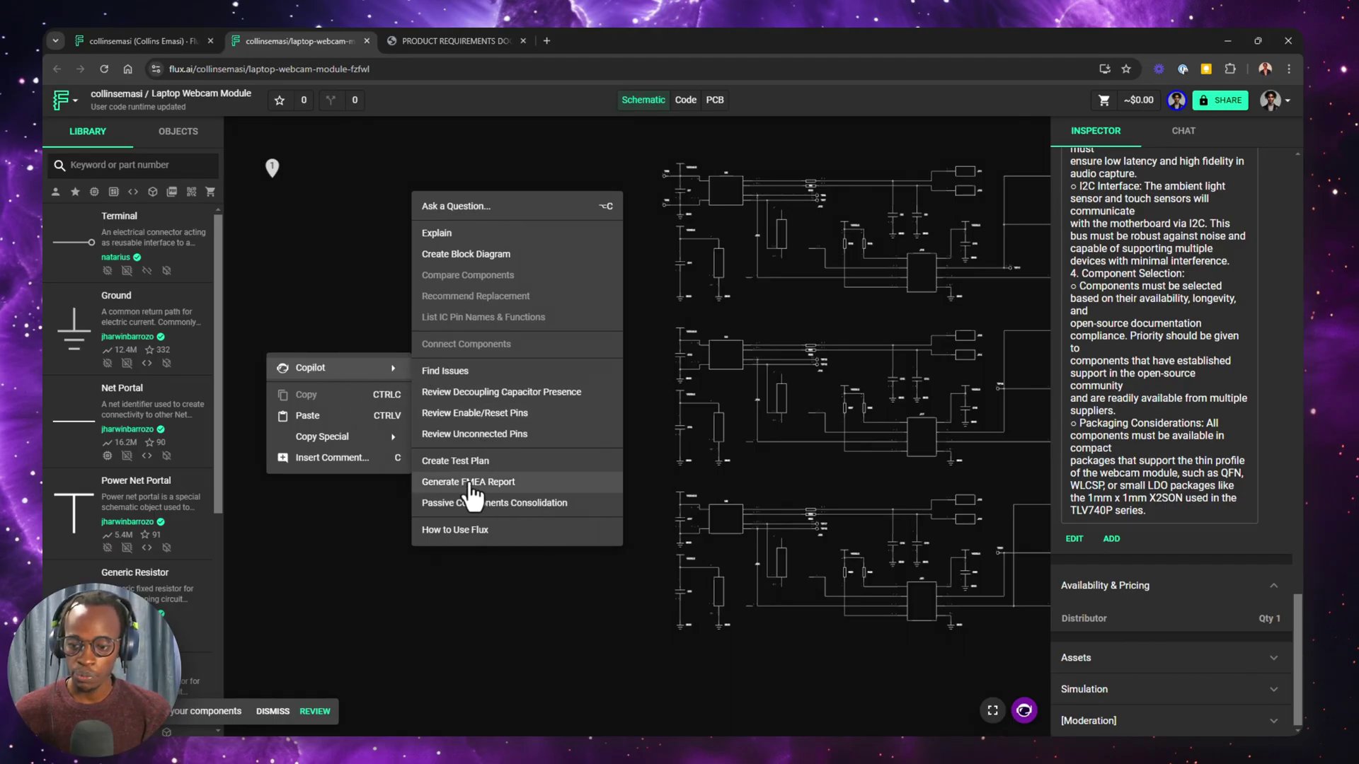
left_click(451, 208)
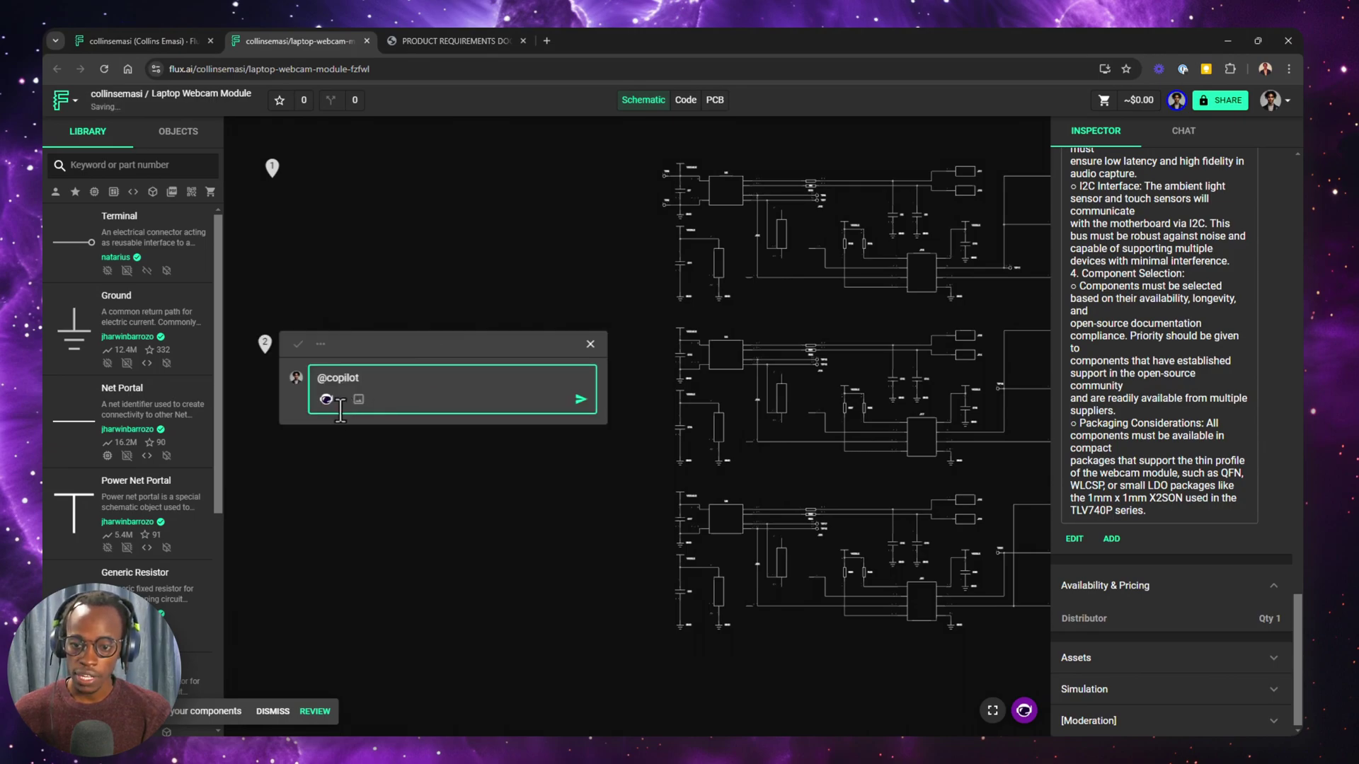
left_click(326, 401)
left_click(382, 486)
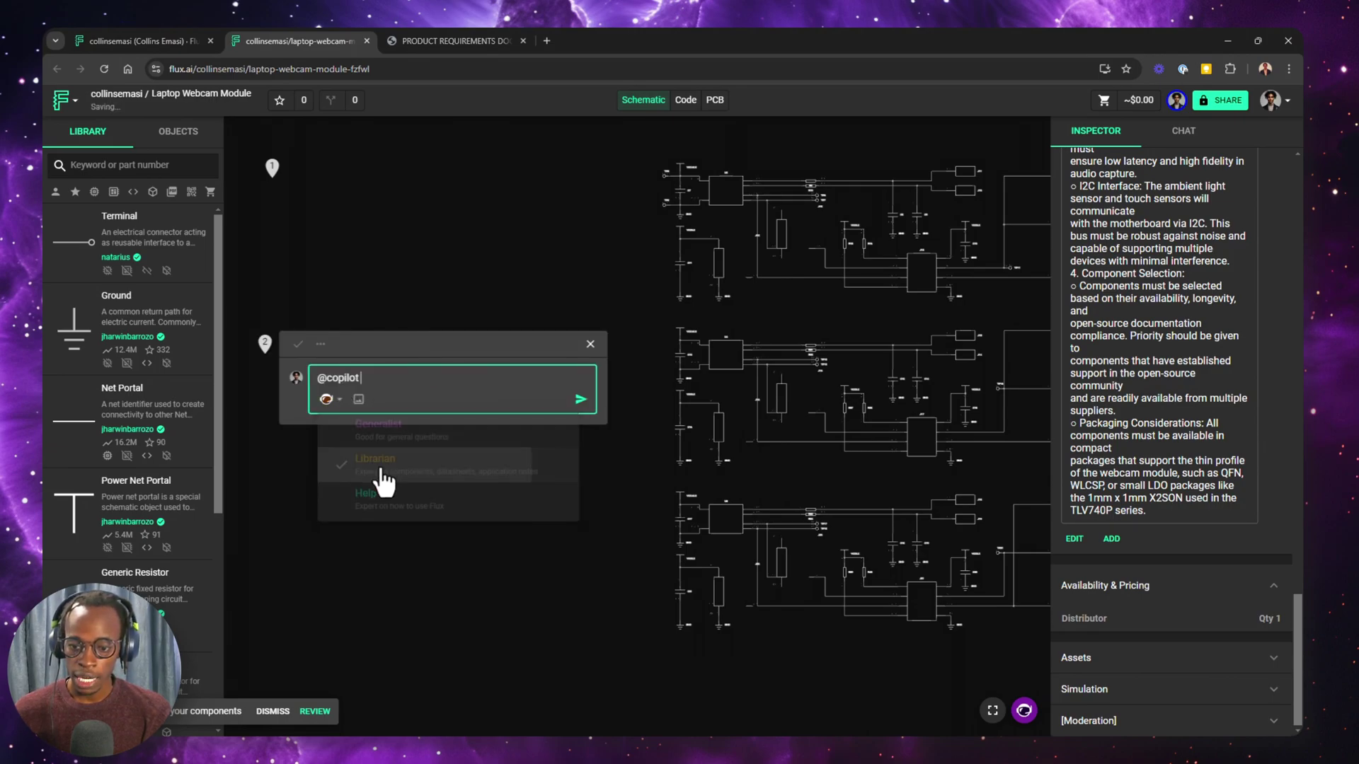
key("ctrl+v")
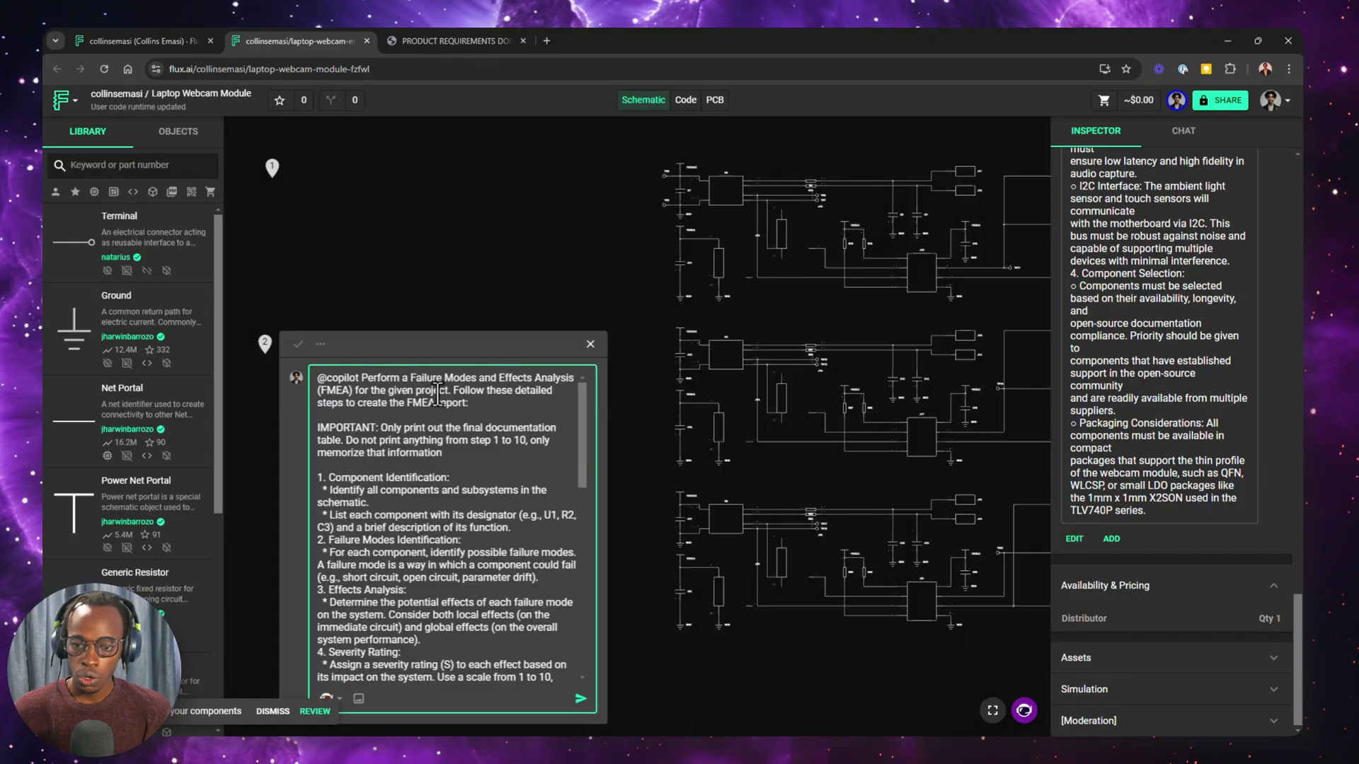
left_click(581, 699)
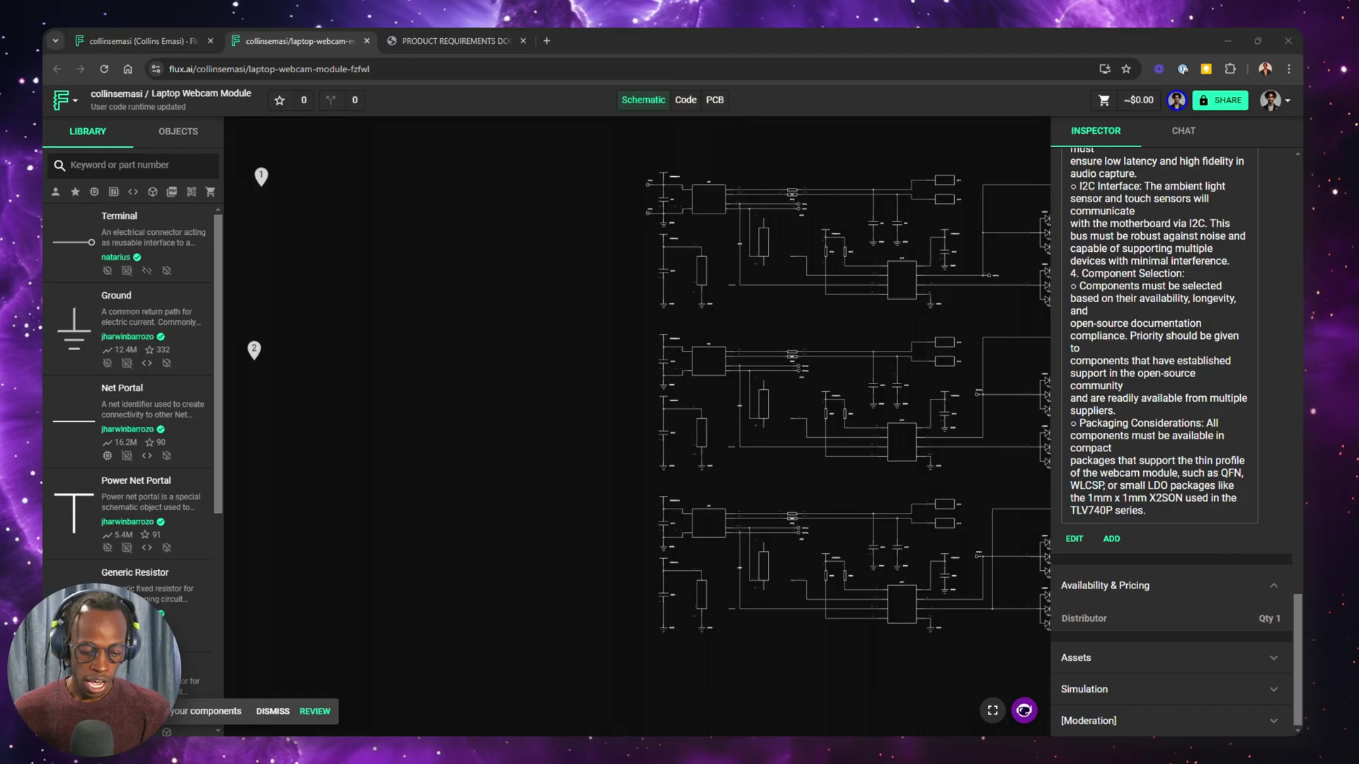
Ask Copilot's Librarian model for a comprehensive hardware test plan, and move that comment pin lower.
right_click(340, 179)
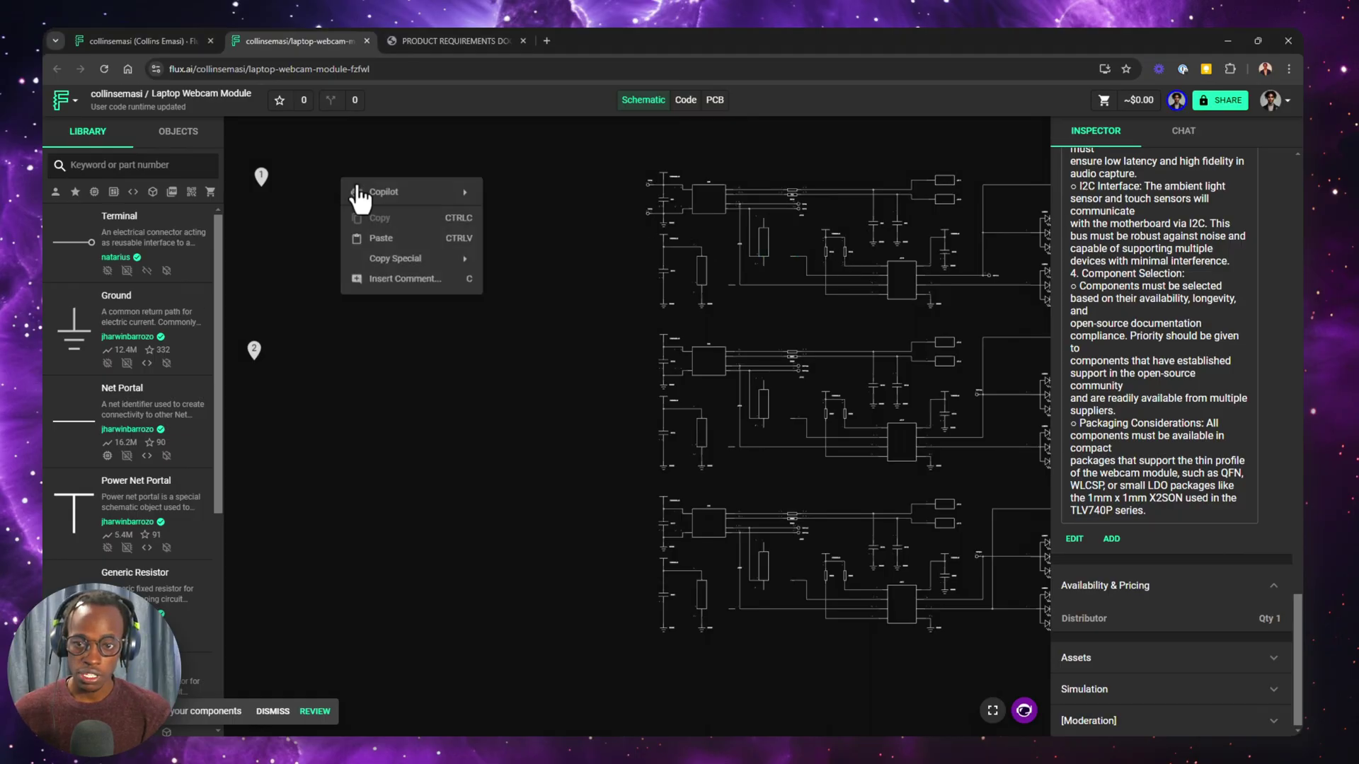
mouse_move(429, 205)
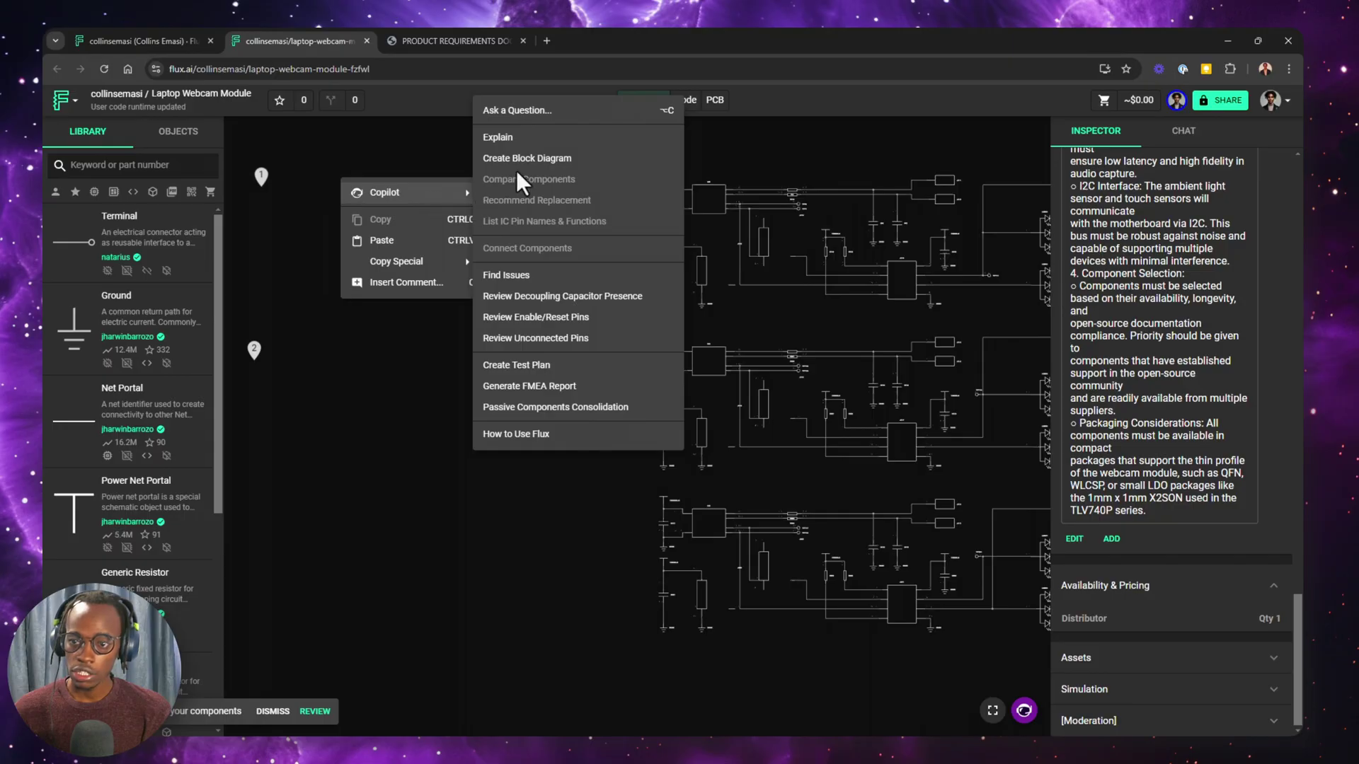
left_click(533, 113)
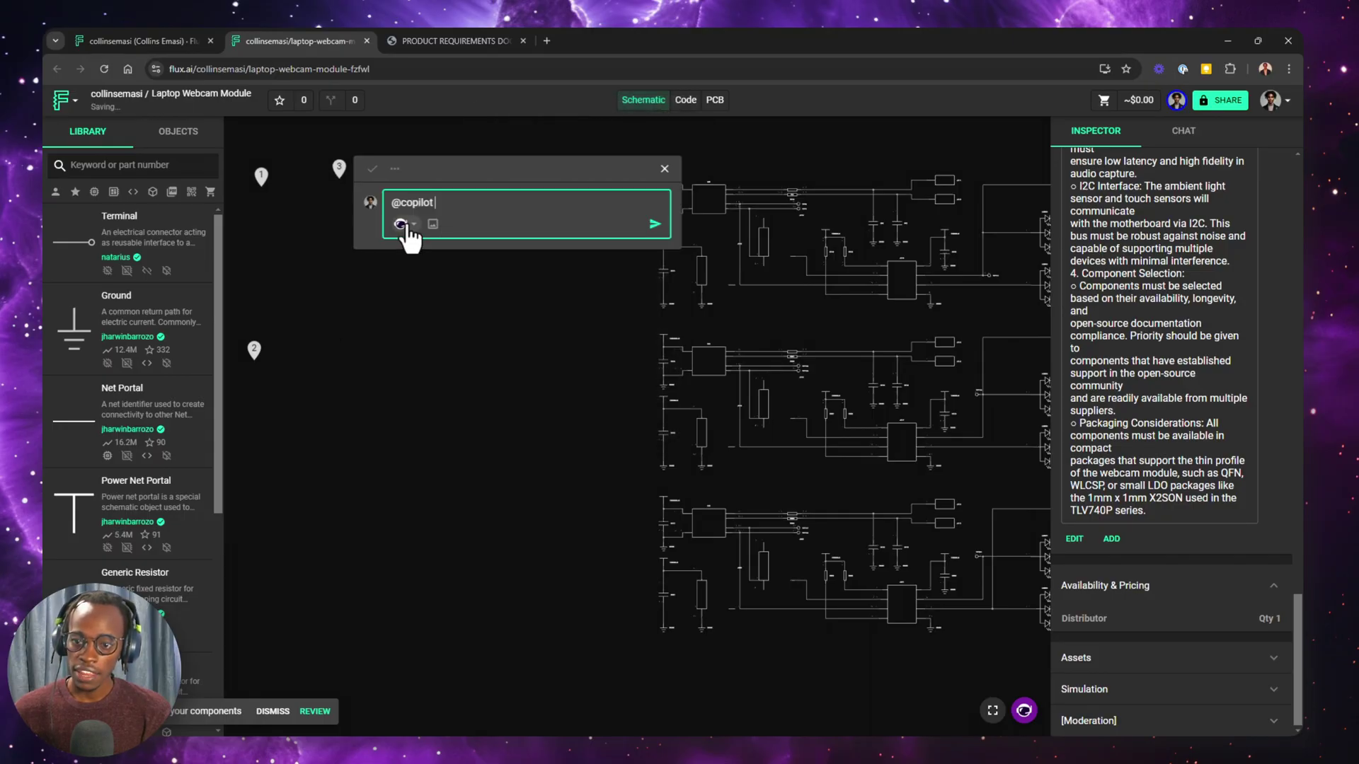
left_click(402, 225)
left_click(450, 285)
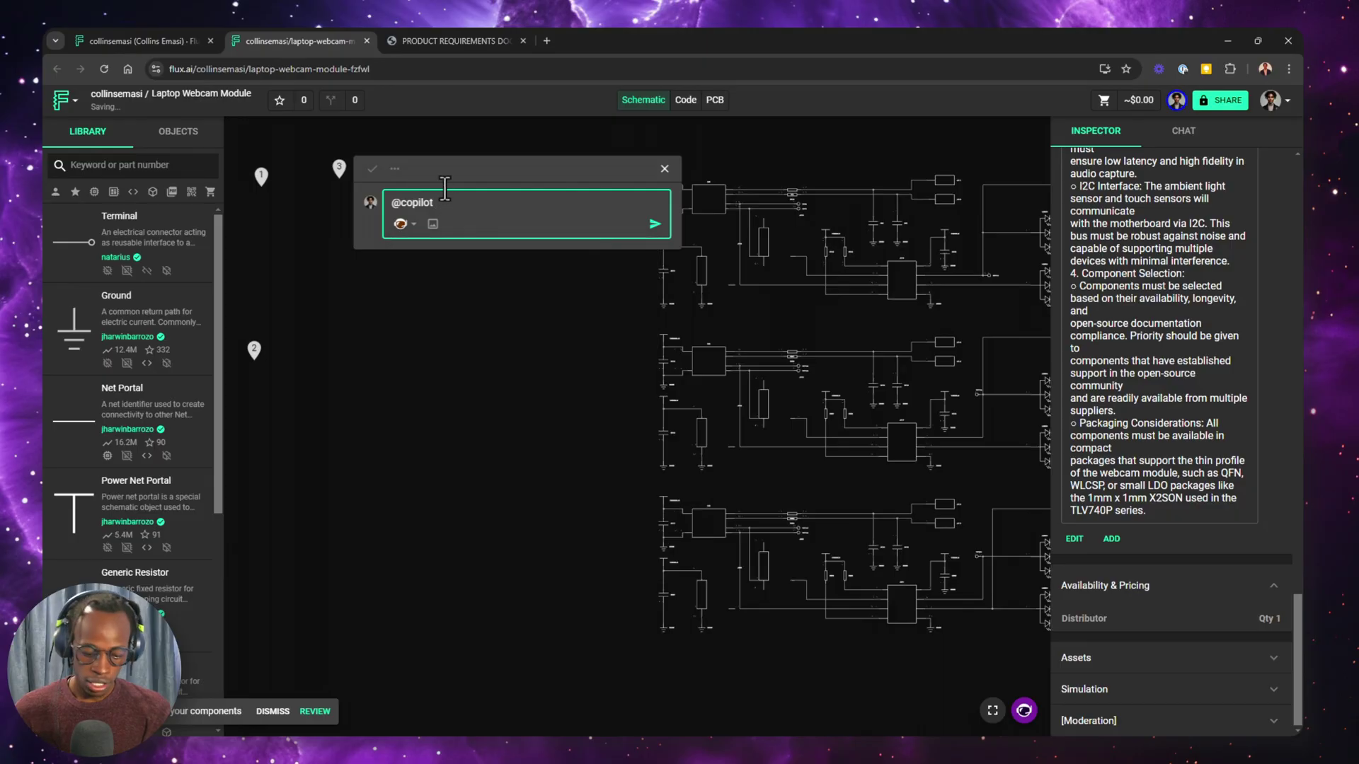
key("ctrl+v")
left_click(654, 523)
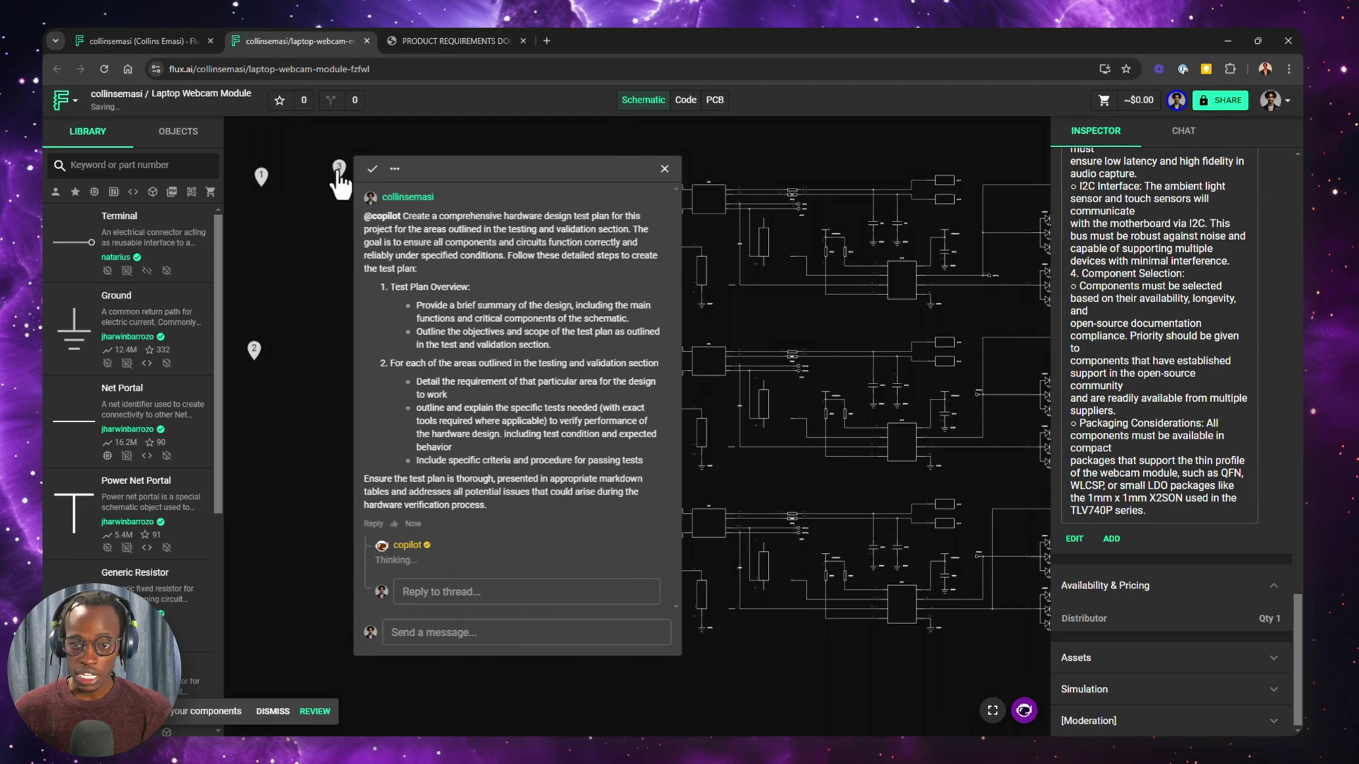
left_click_drag(341, 185, 358, 373)
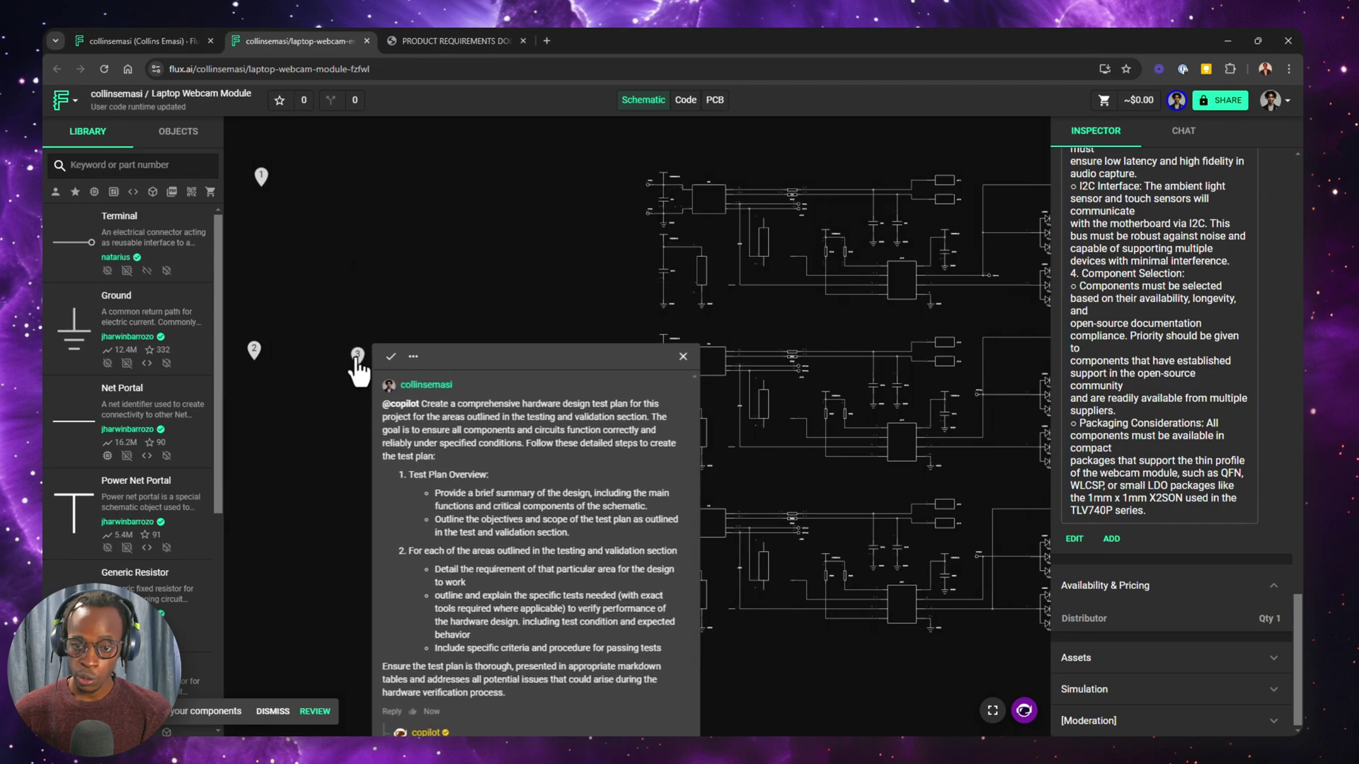
Ask Copilot, via the canvas Copilot menu, for a detailed step-by-step test plan table.
right_click(354, 170)
mouse_move(400, 182)
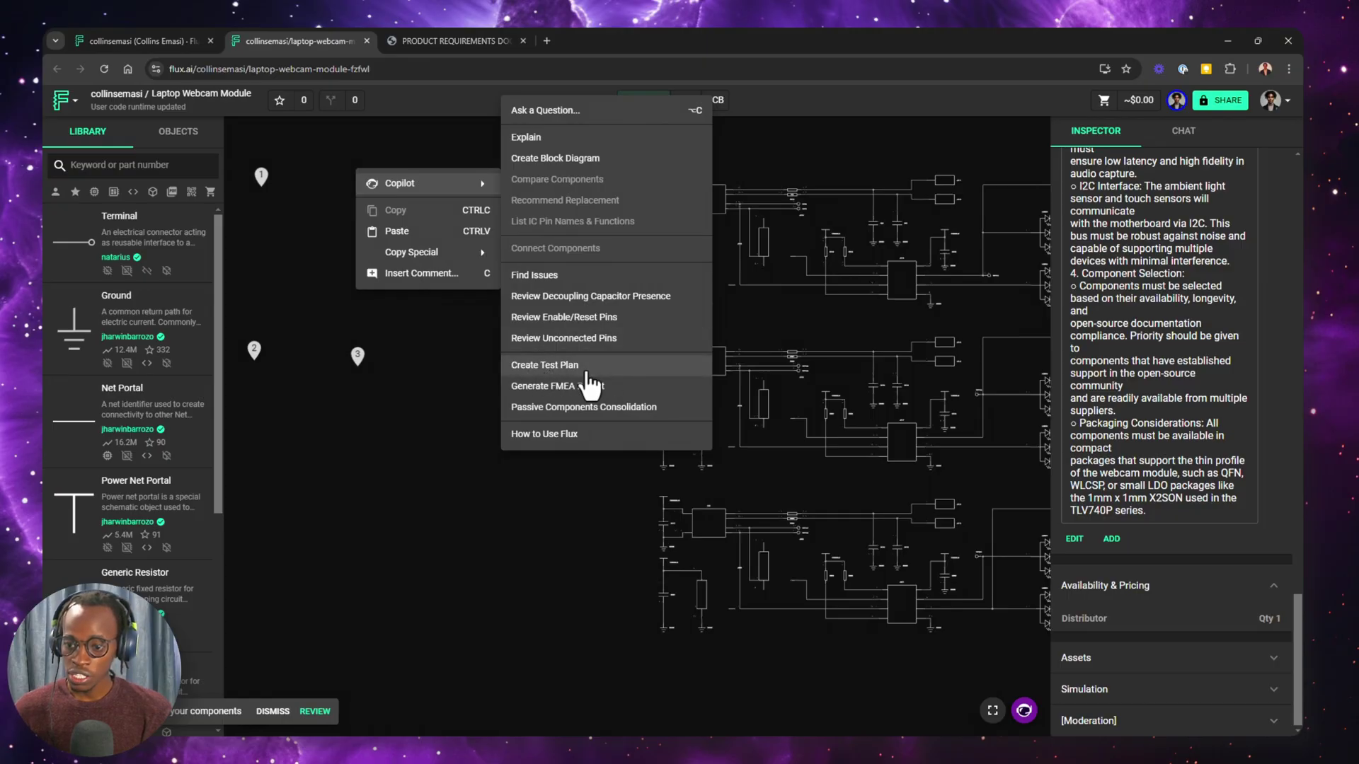
left_click(572, 367)
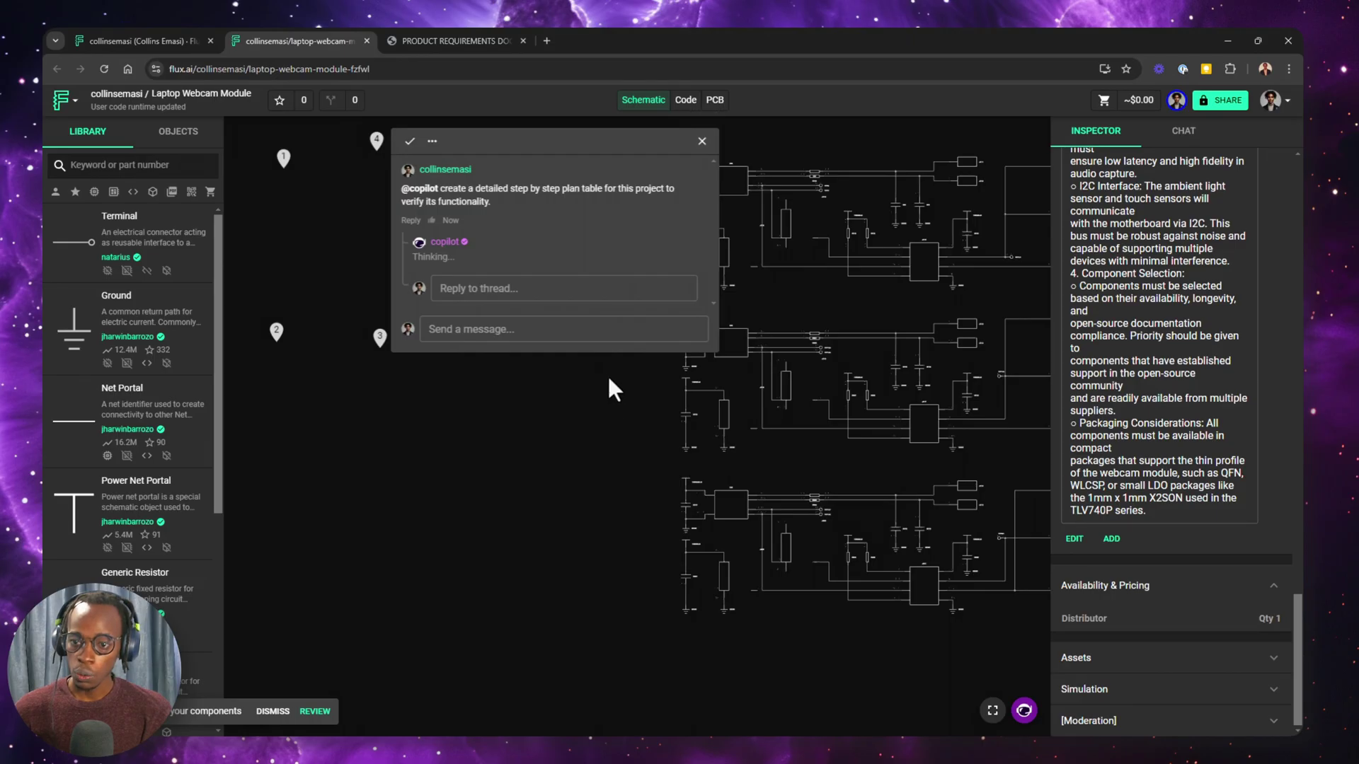
Post a Copilot comment requesting a hardware test plan covering overview, functional and power integrity testing.
left_click(701, 142)
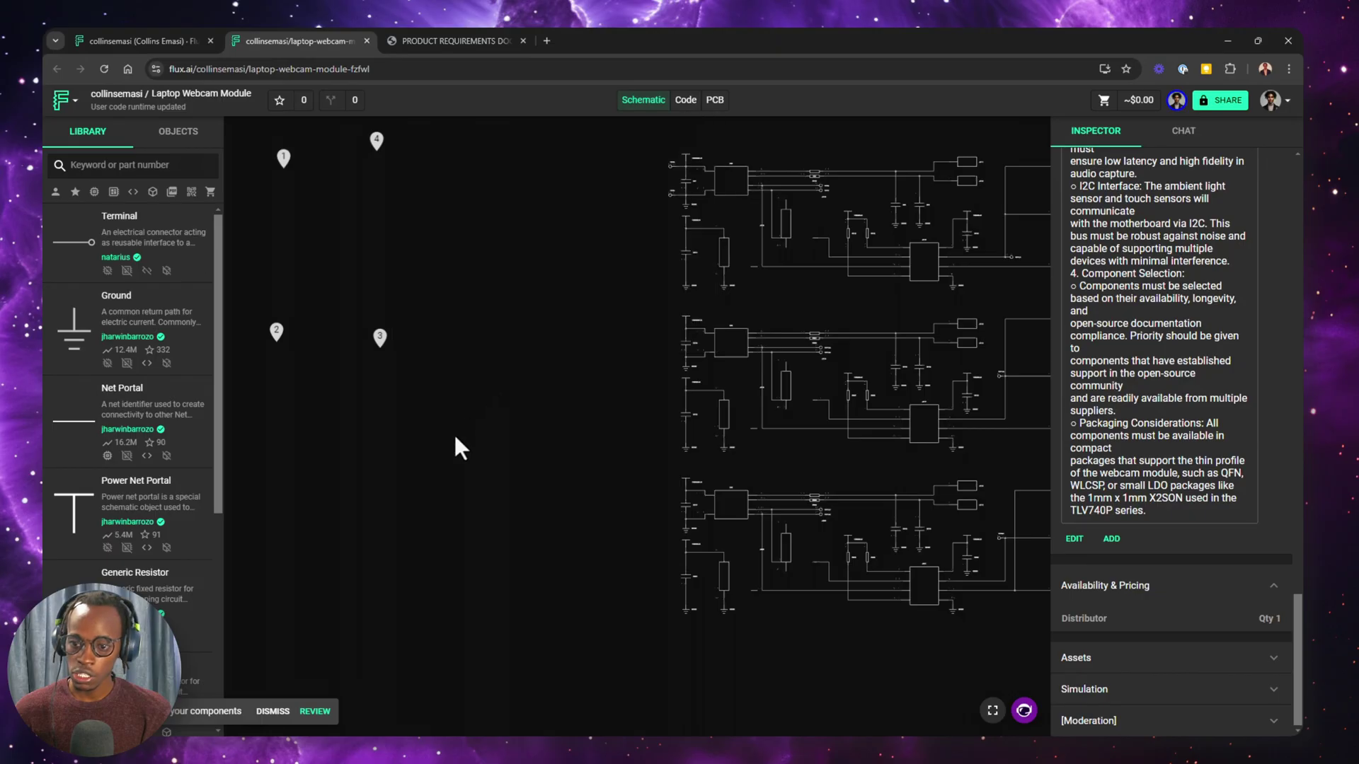
right_click(372, 457)
mouse_move(419, 473)
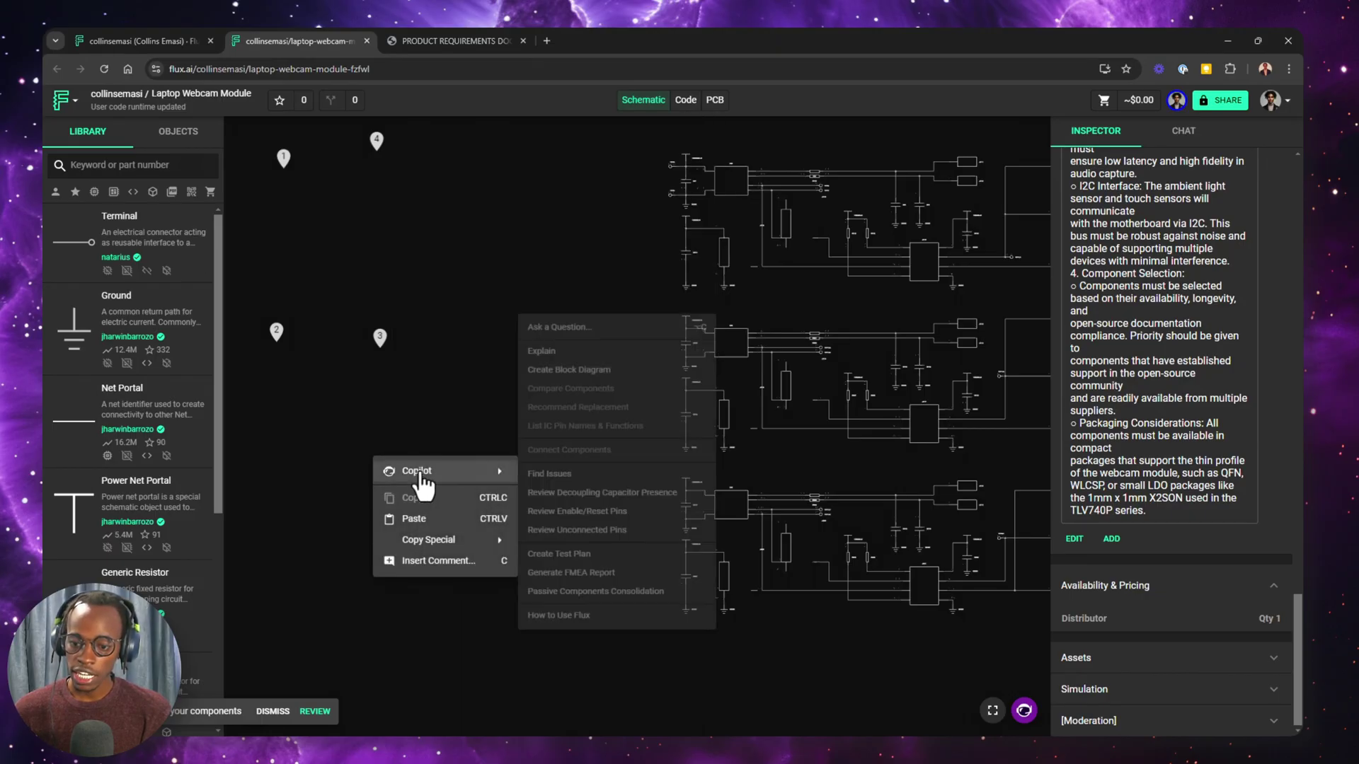
left_click(549, 309)
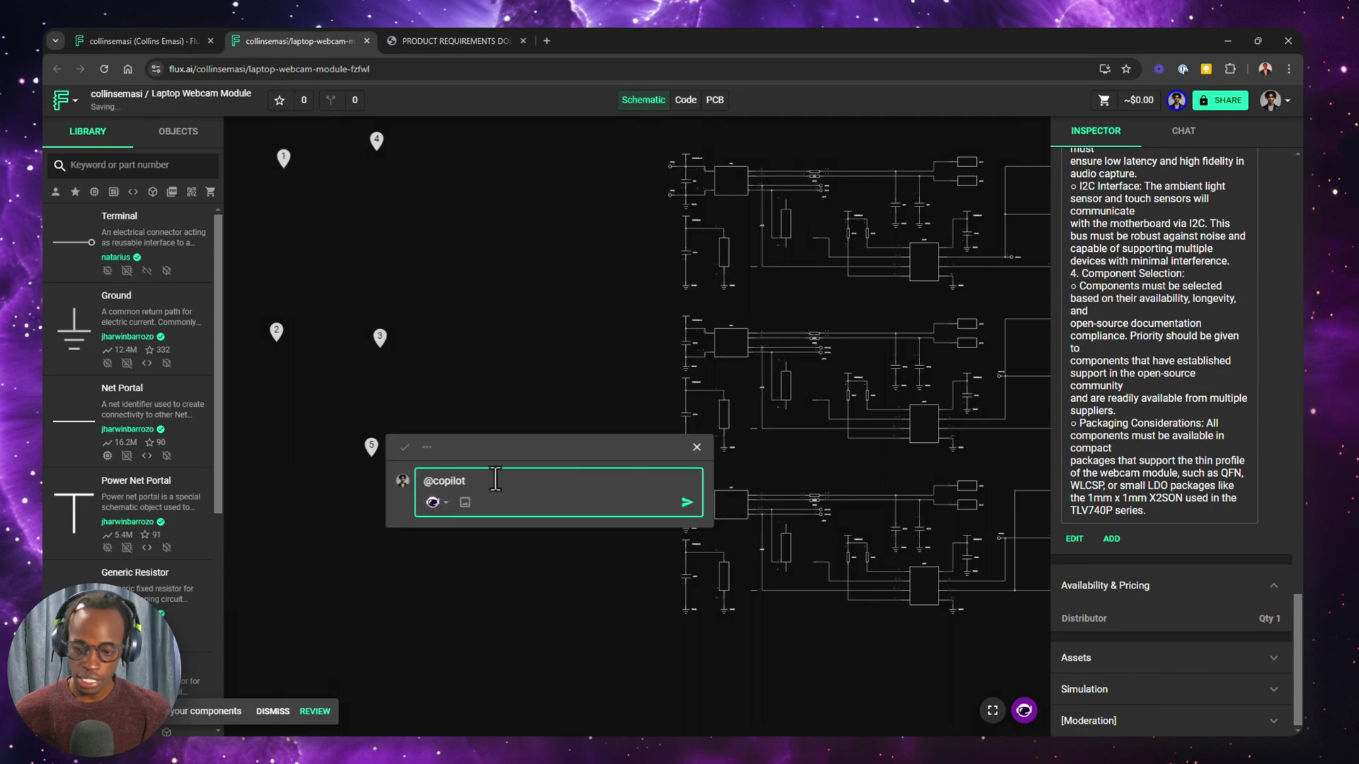
key("ctrl+v")
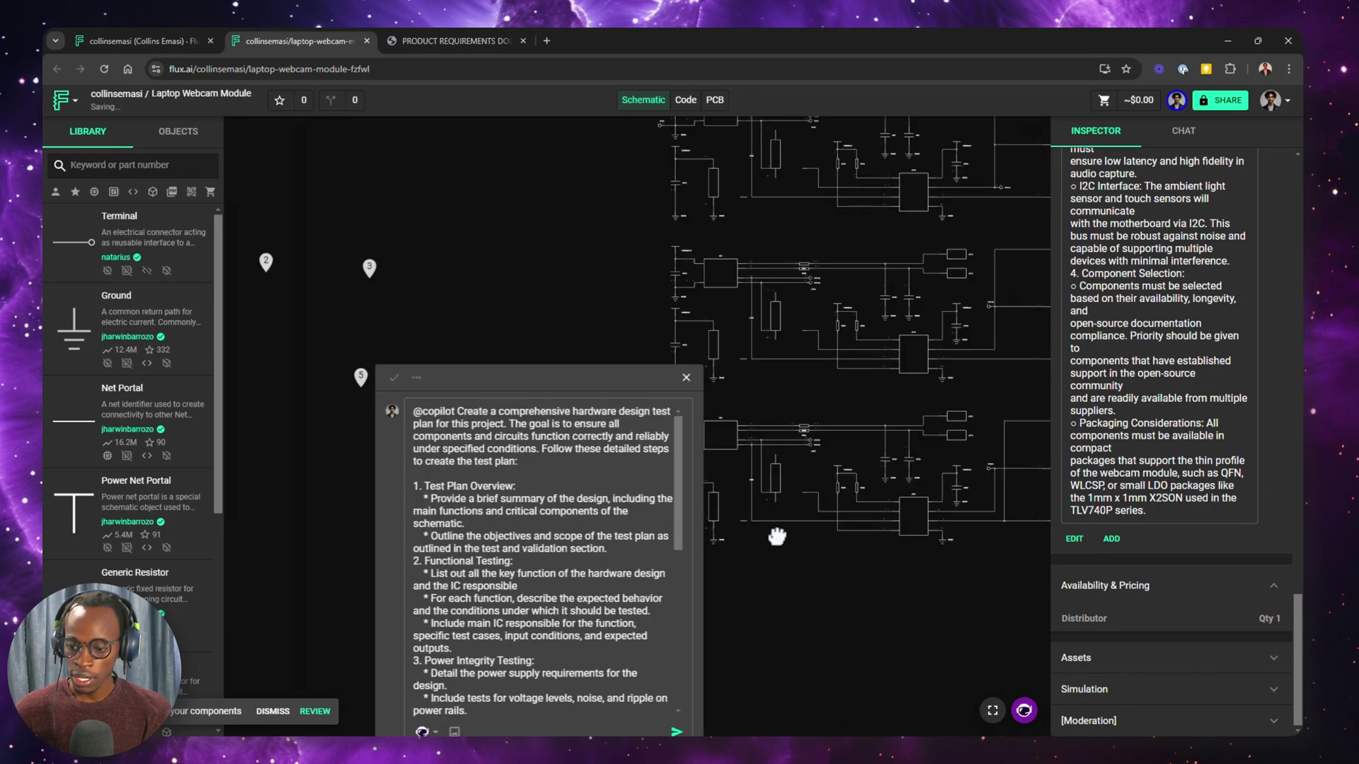
left_click(671, 571)
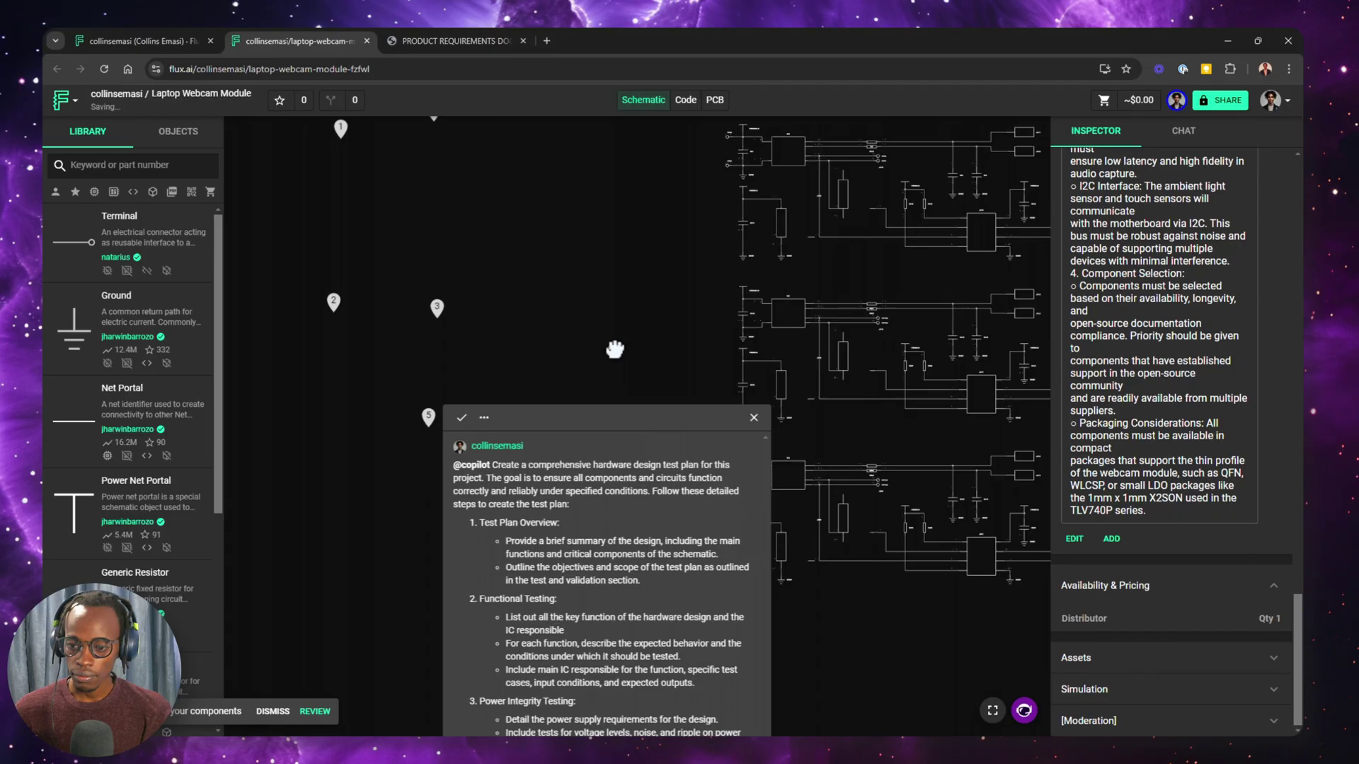
left_click_drag(614, 349, 626, 439)
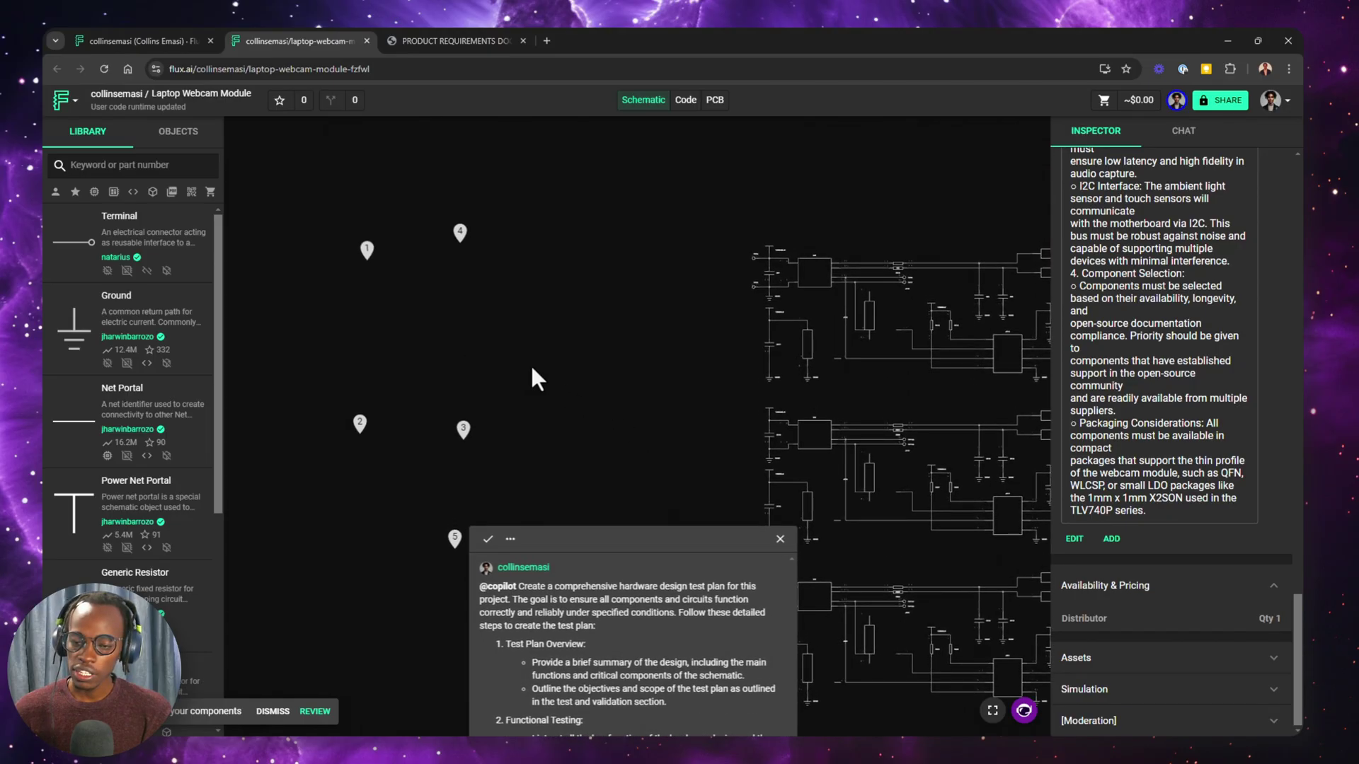
left_click(368, 255)
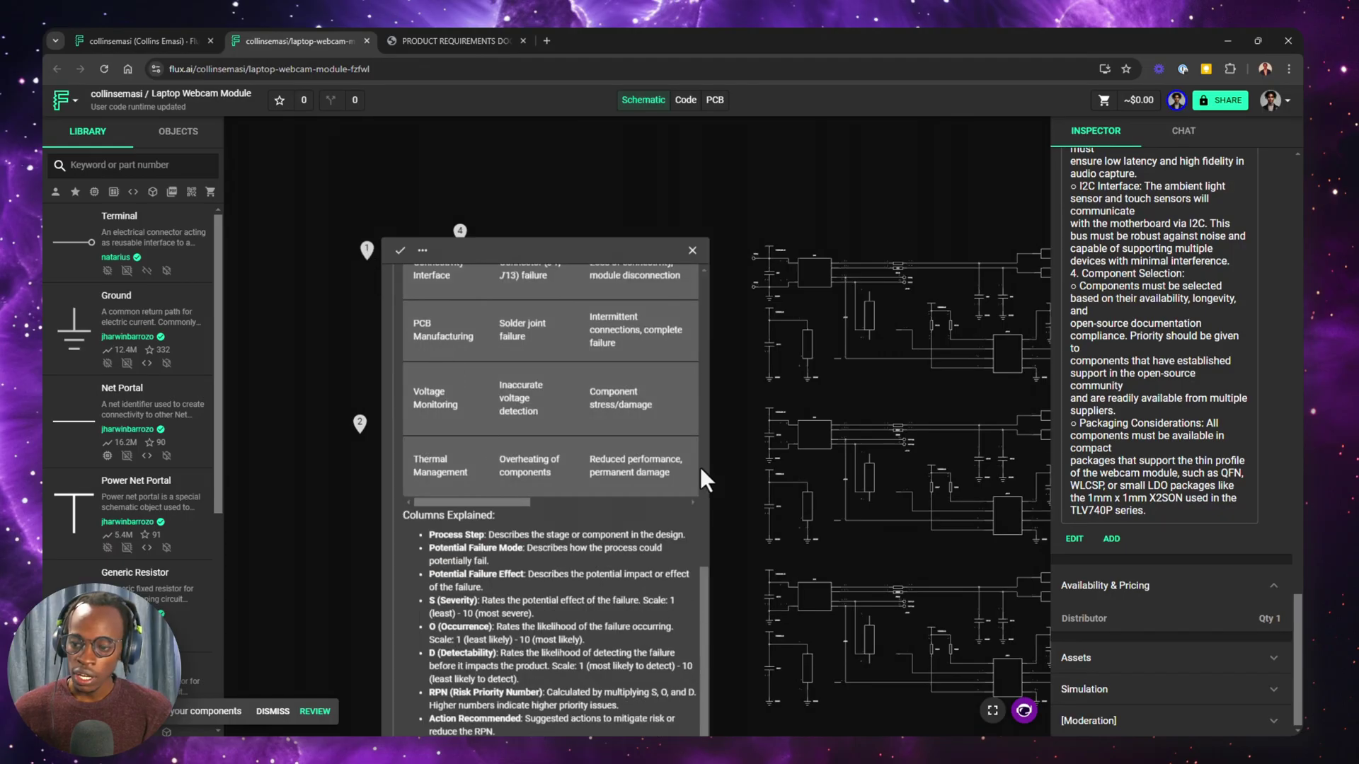
left_click_drag(708, 463, 1035, 485)
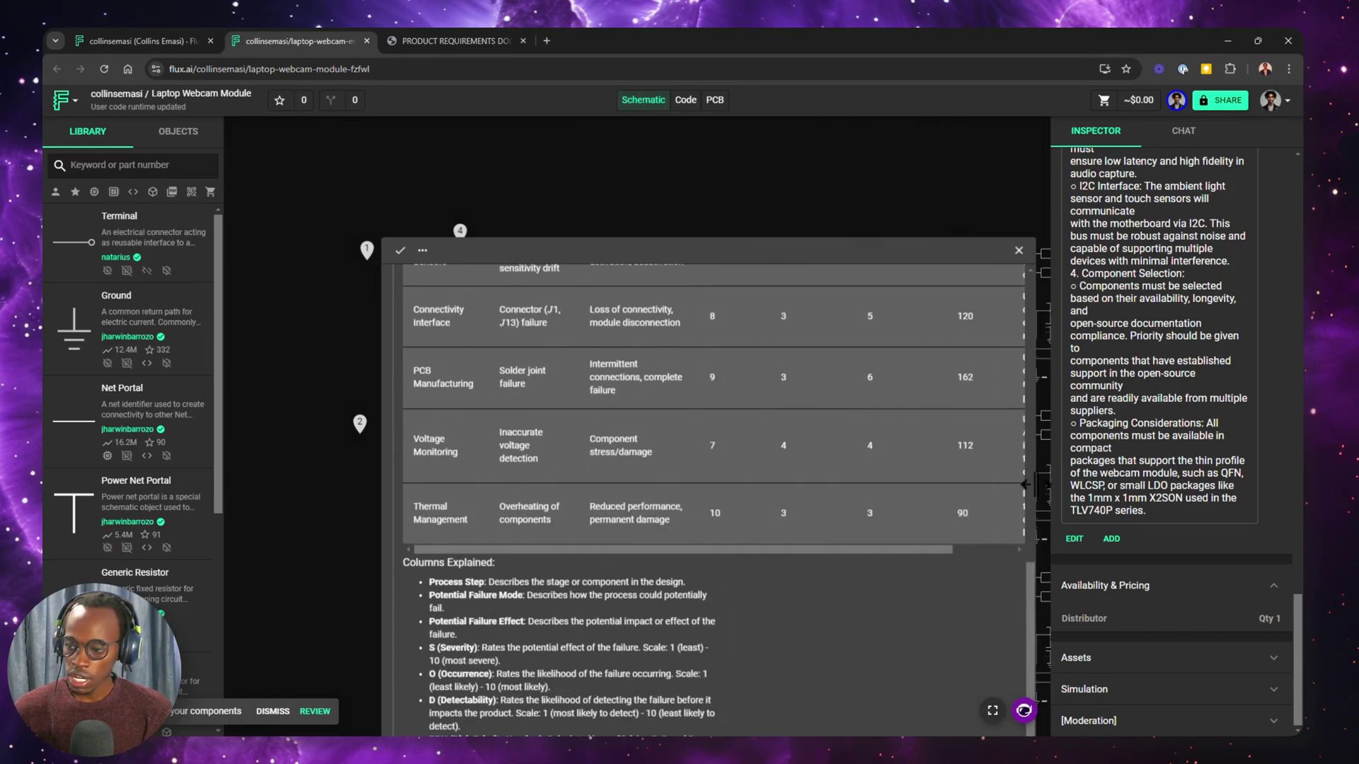
scroll(893, 556, "right", 5)
scroll(777, 618, "up", 1)
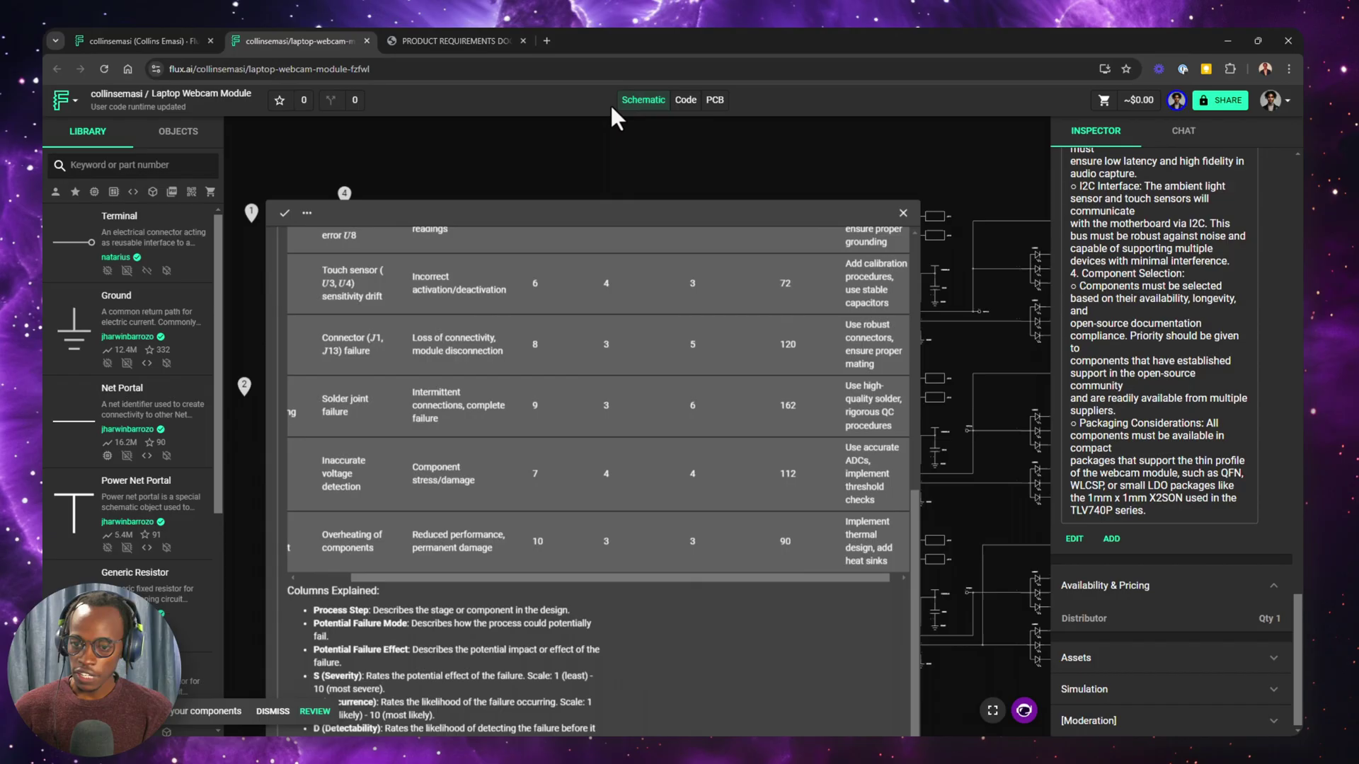
left_click_drag(918, 373, 960, 413)
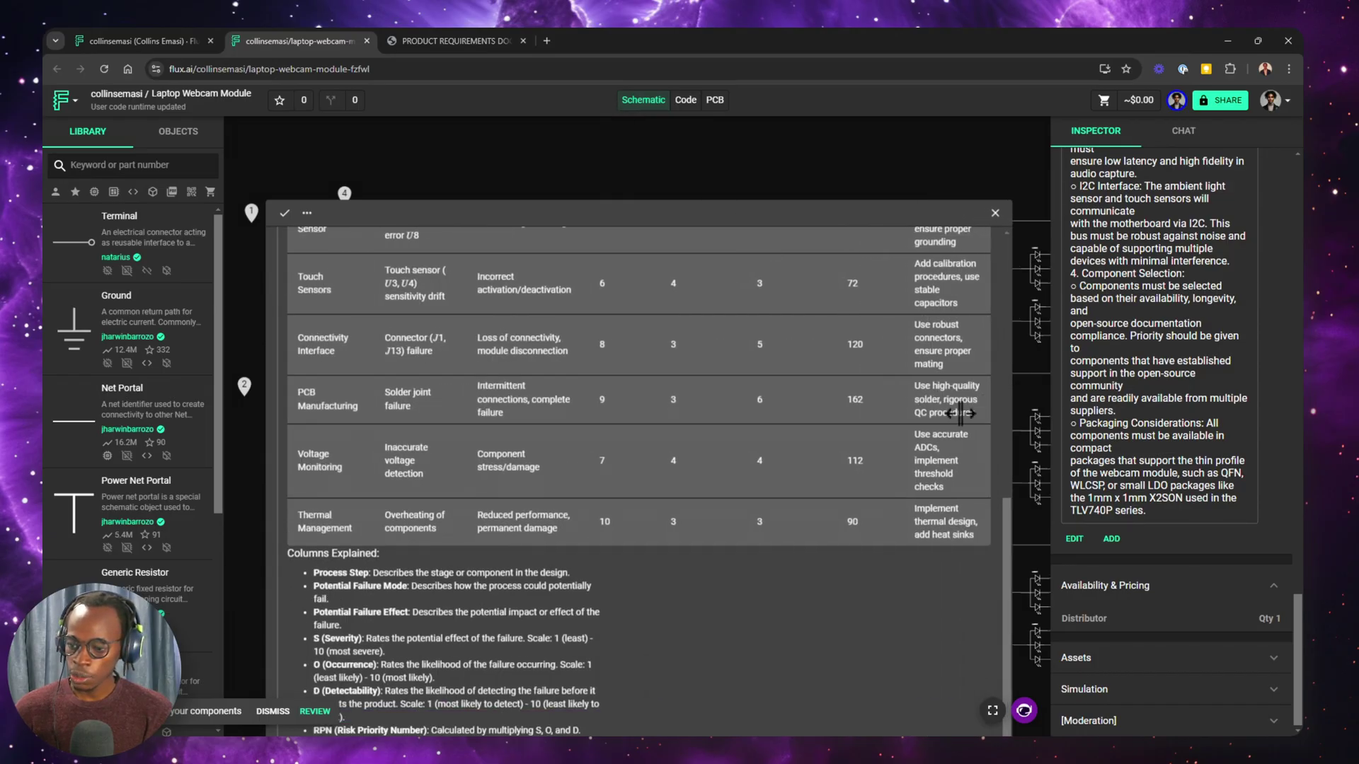
scroll(606, 623, "up", 7)
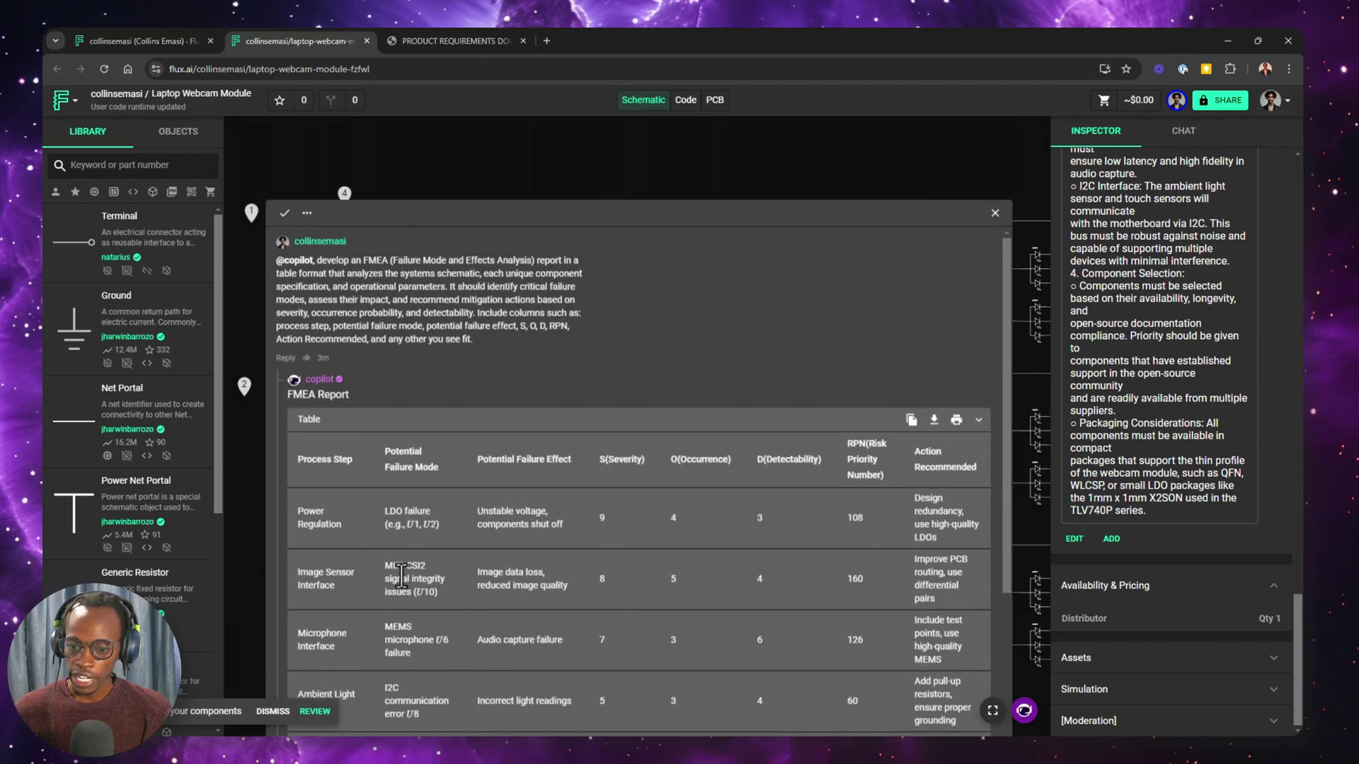
scroll(467, 527, "down", 1)
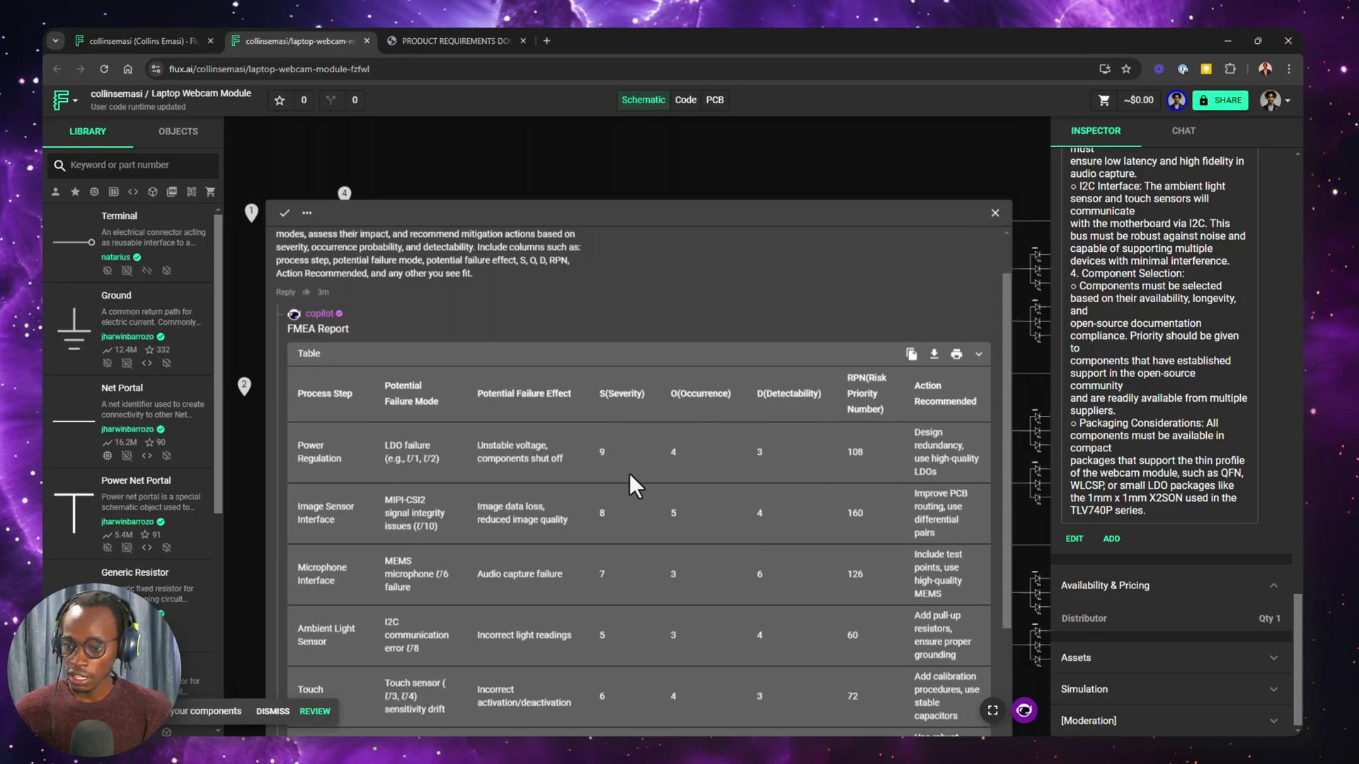
scroll(631, 460, "down", 1)
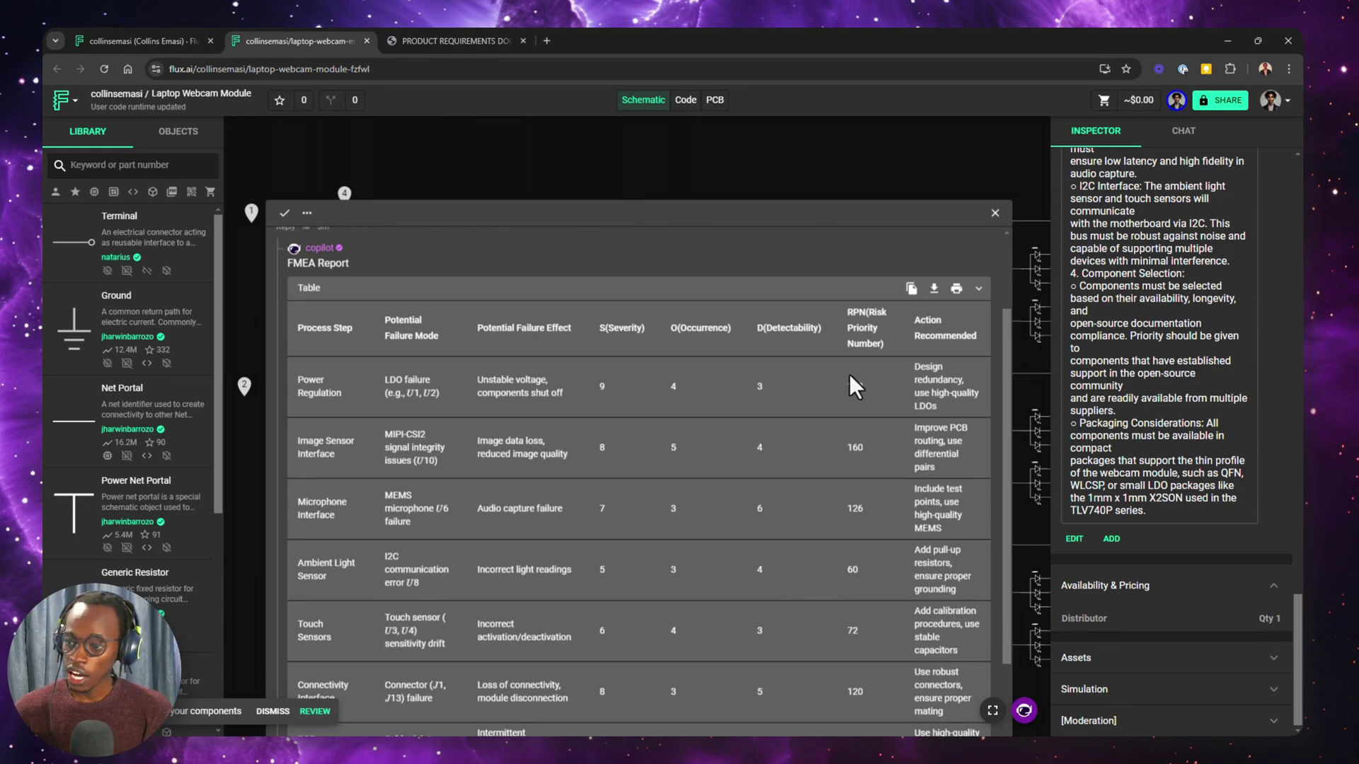
scroll(850, 435, "down", 1)
scroll(853, 442, "down", 1)
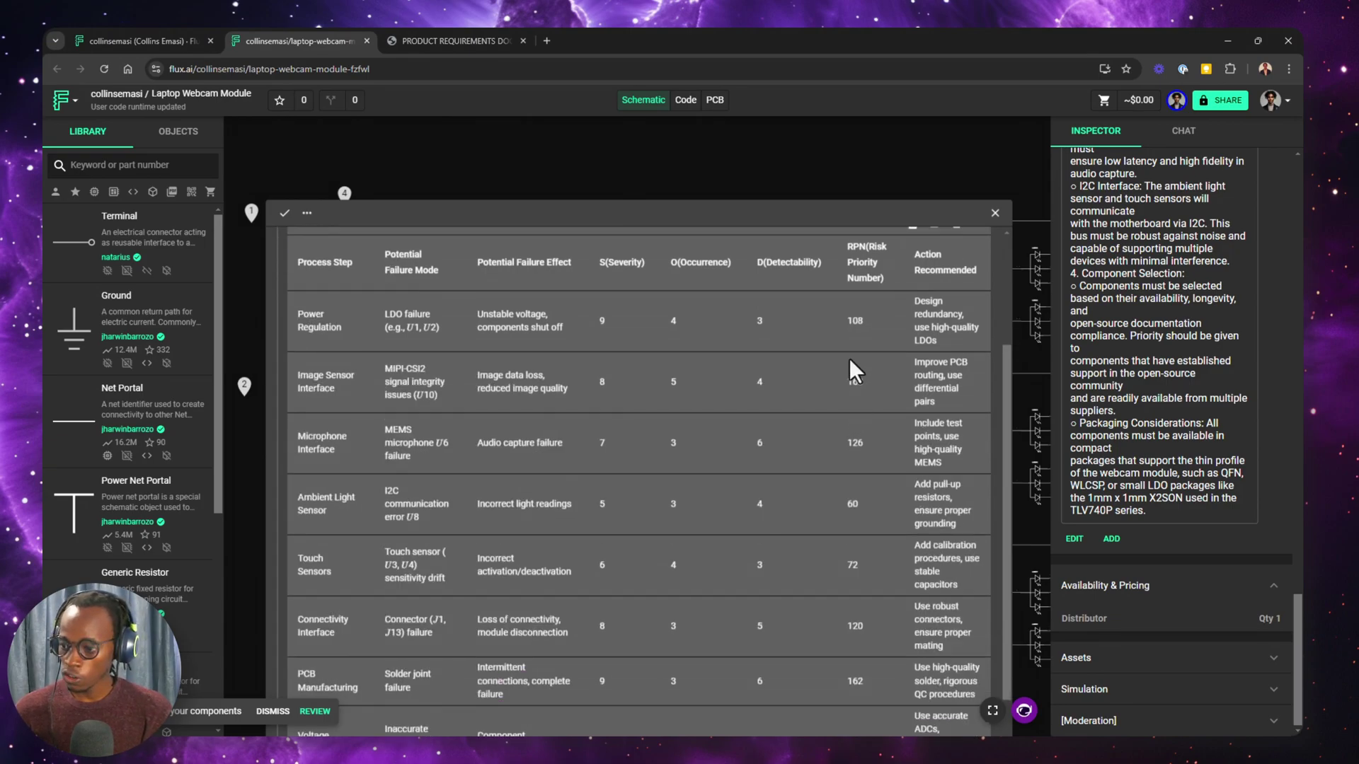
key("Escape")
scroll(456, 453, "down", 1)
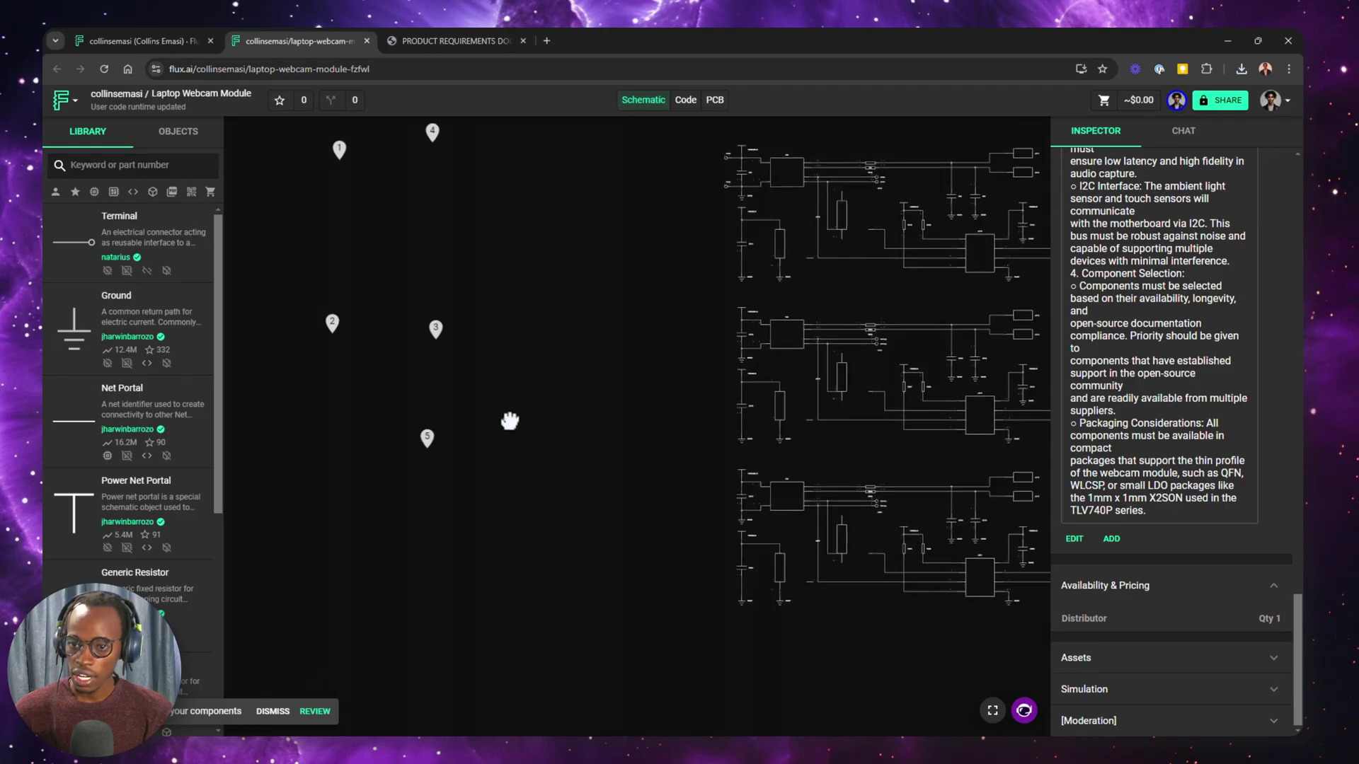
Open the second comment's FMEA table and widen its thread to show all columns.
left_click(334, 327)
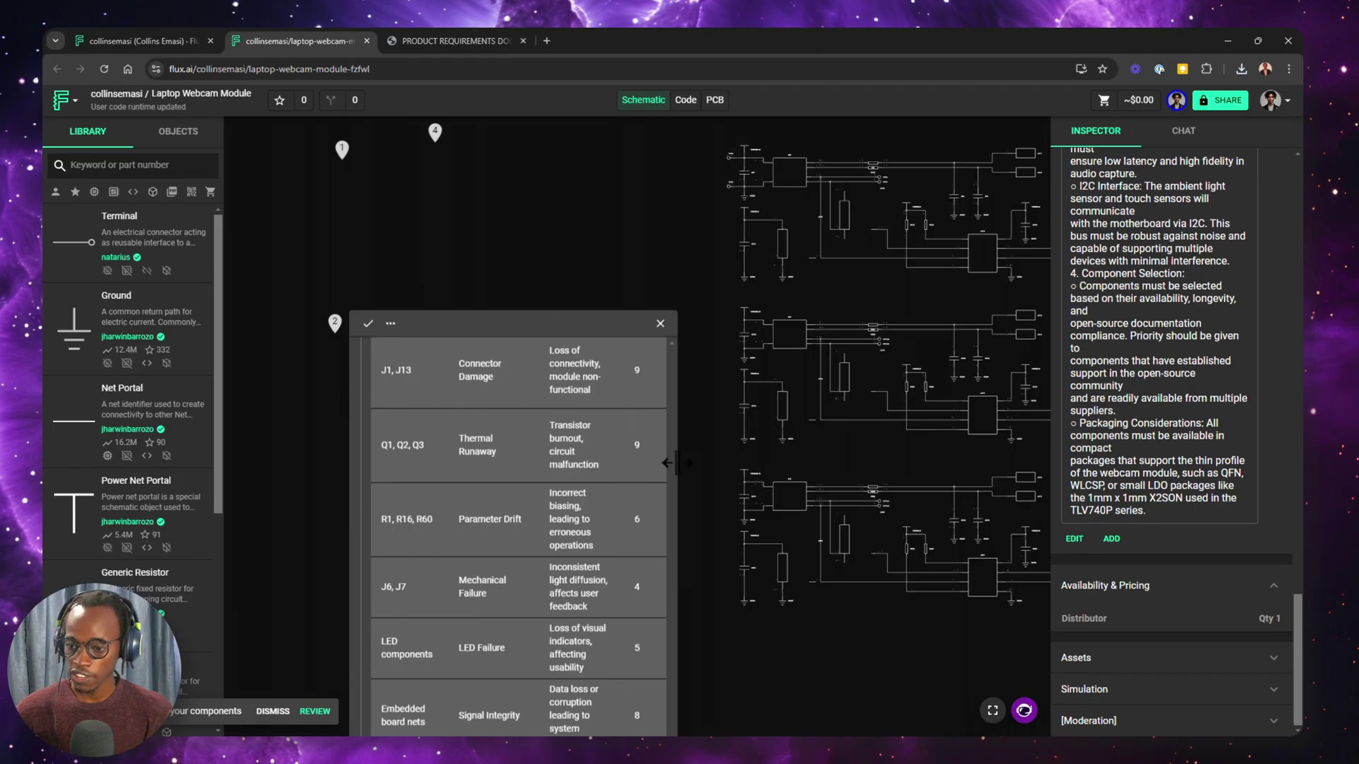
left_click_drag(676, 467, 1019, 476)
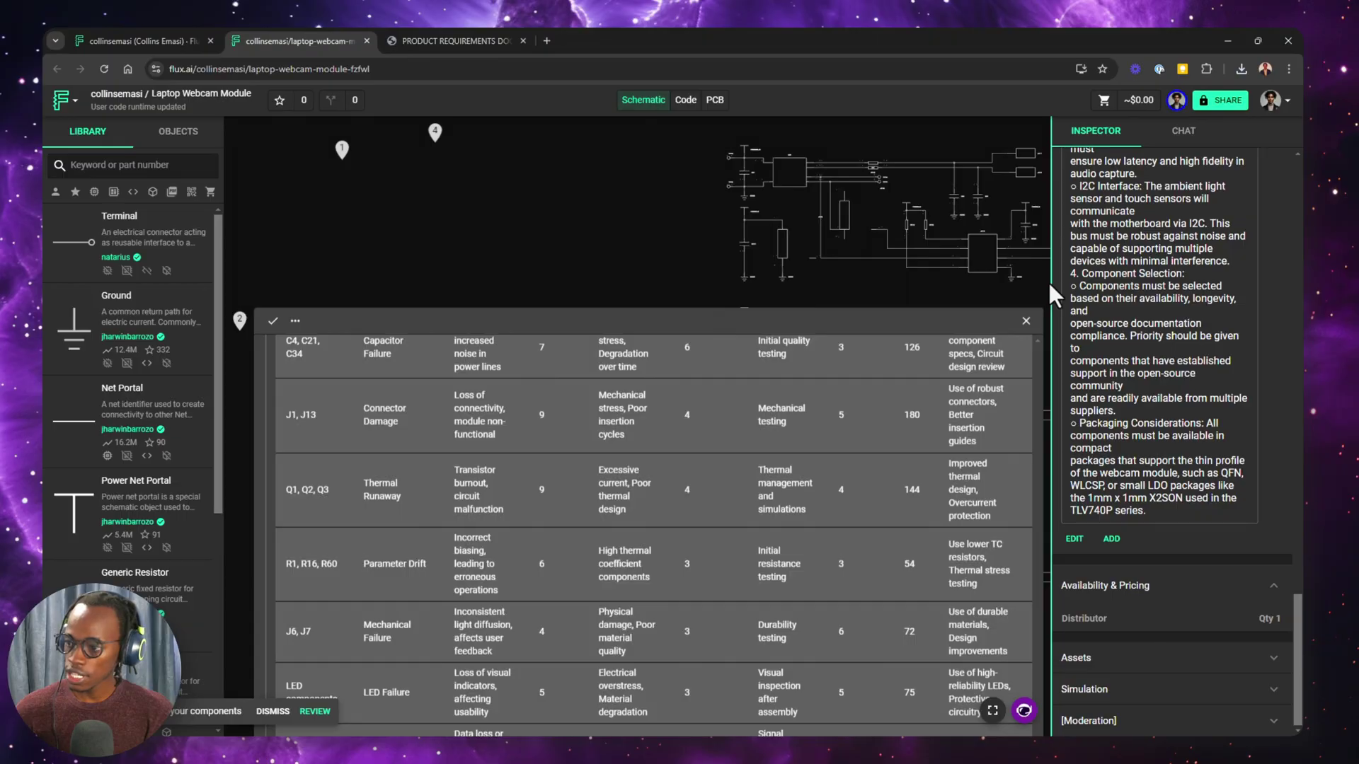
left_click_drag(1049, 283, 1246, 311)
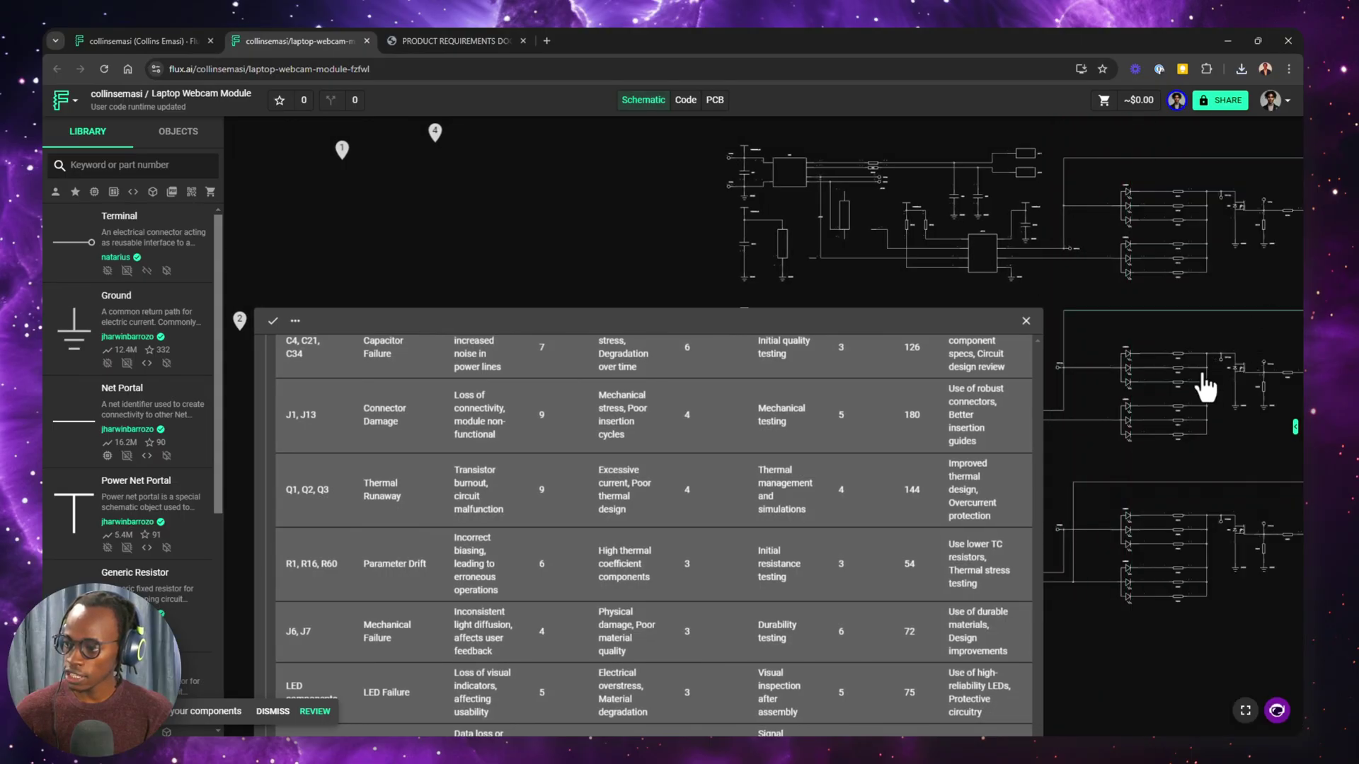
left_click_drag(1041, 438, 1246, 450)
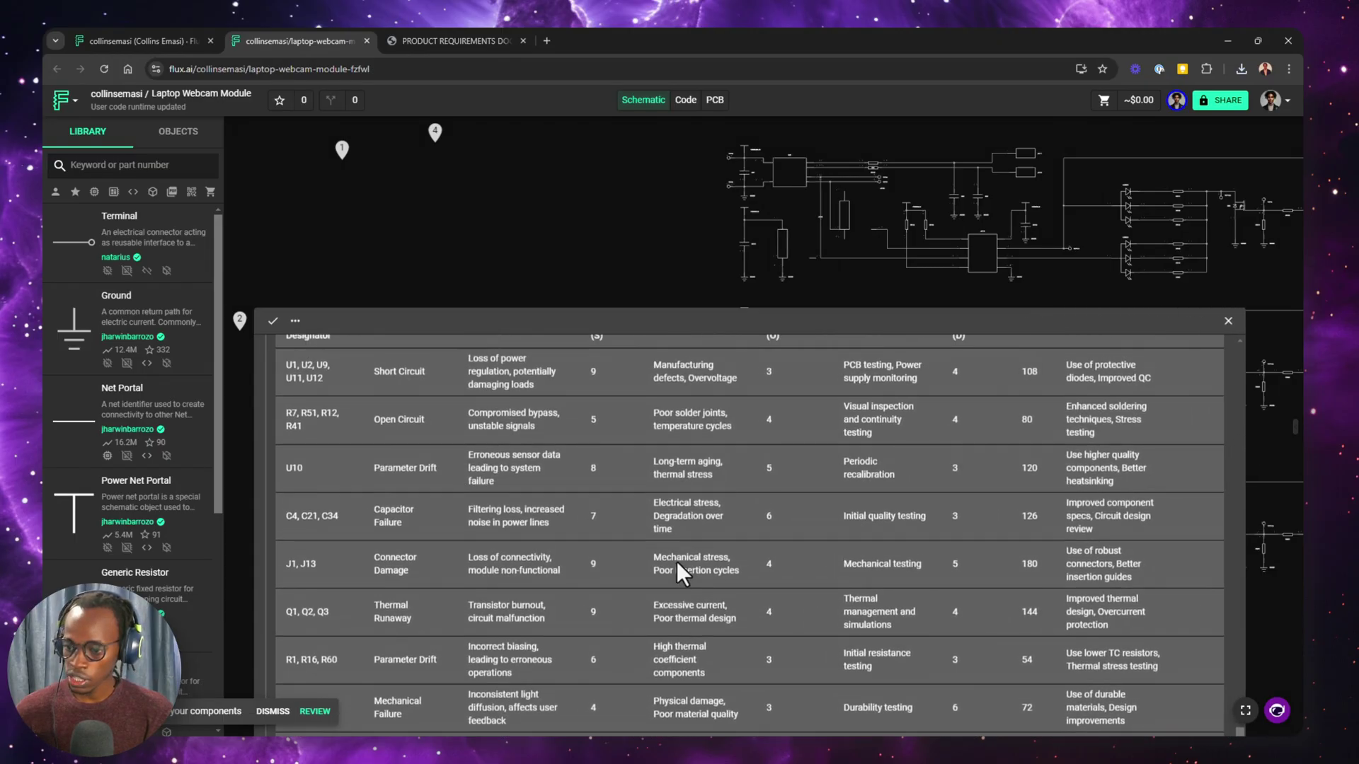
scroll(677, 562, "up", 7)
scroll(664, 564, "down", 4)
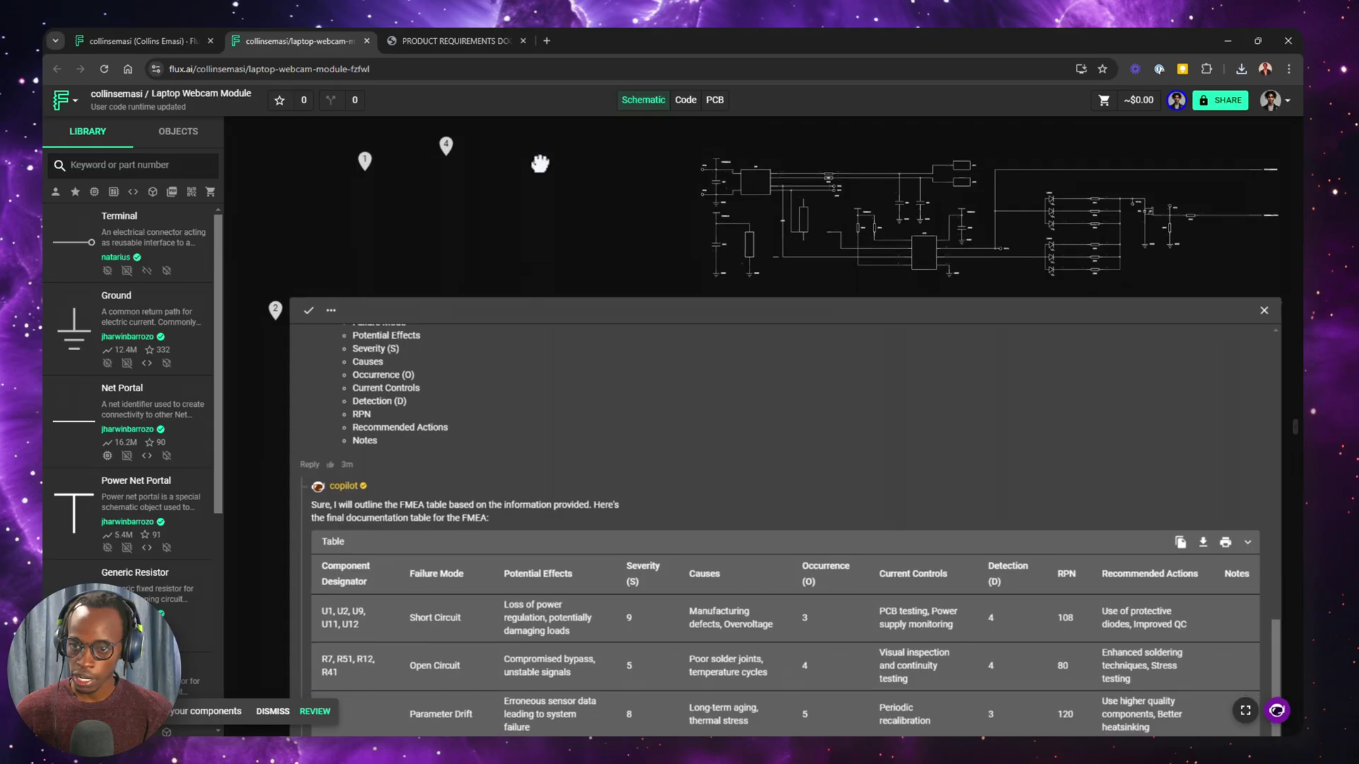
scroll(304, 421, "down", 3)
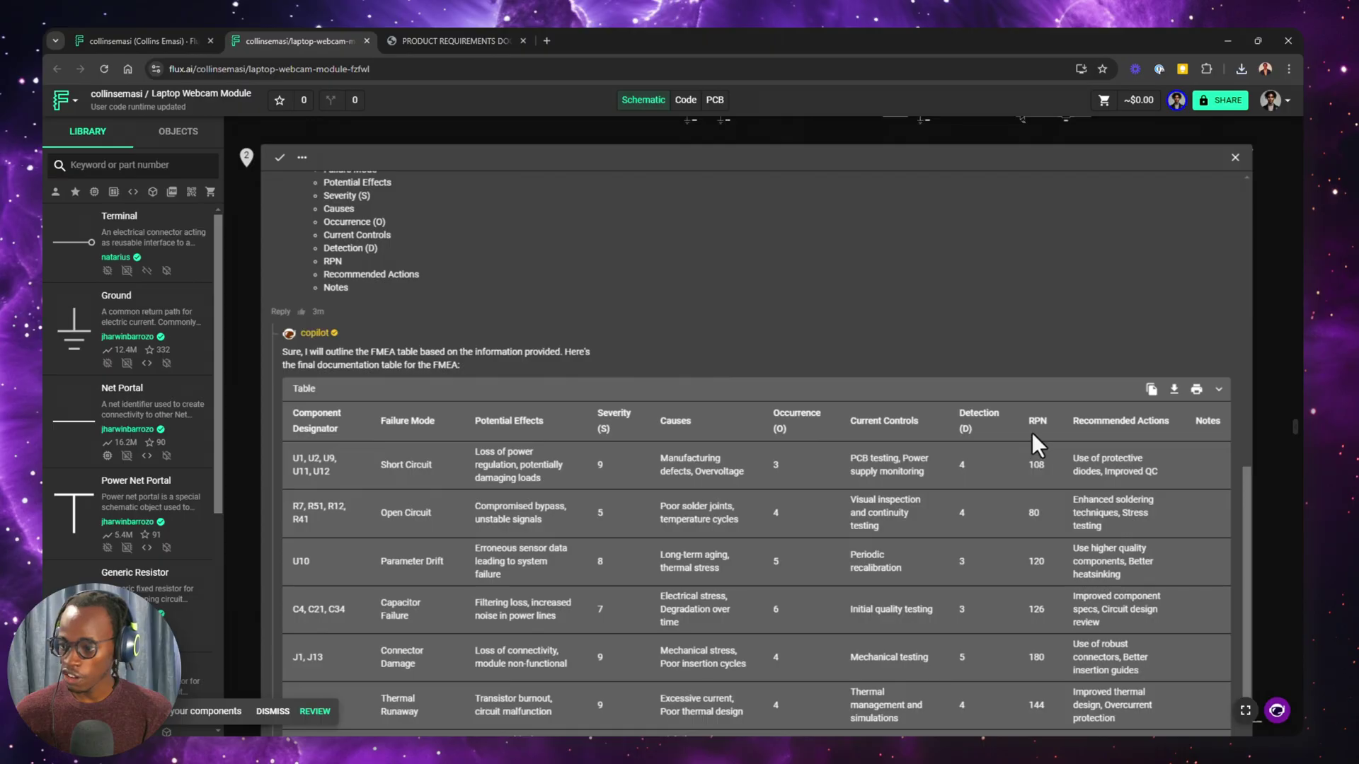
scroll(1049, 507, "down", 5)
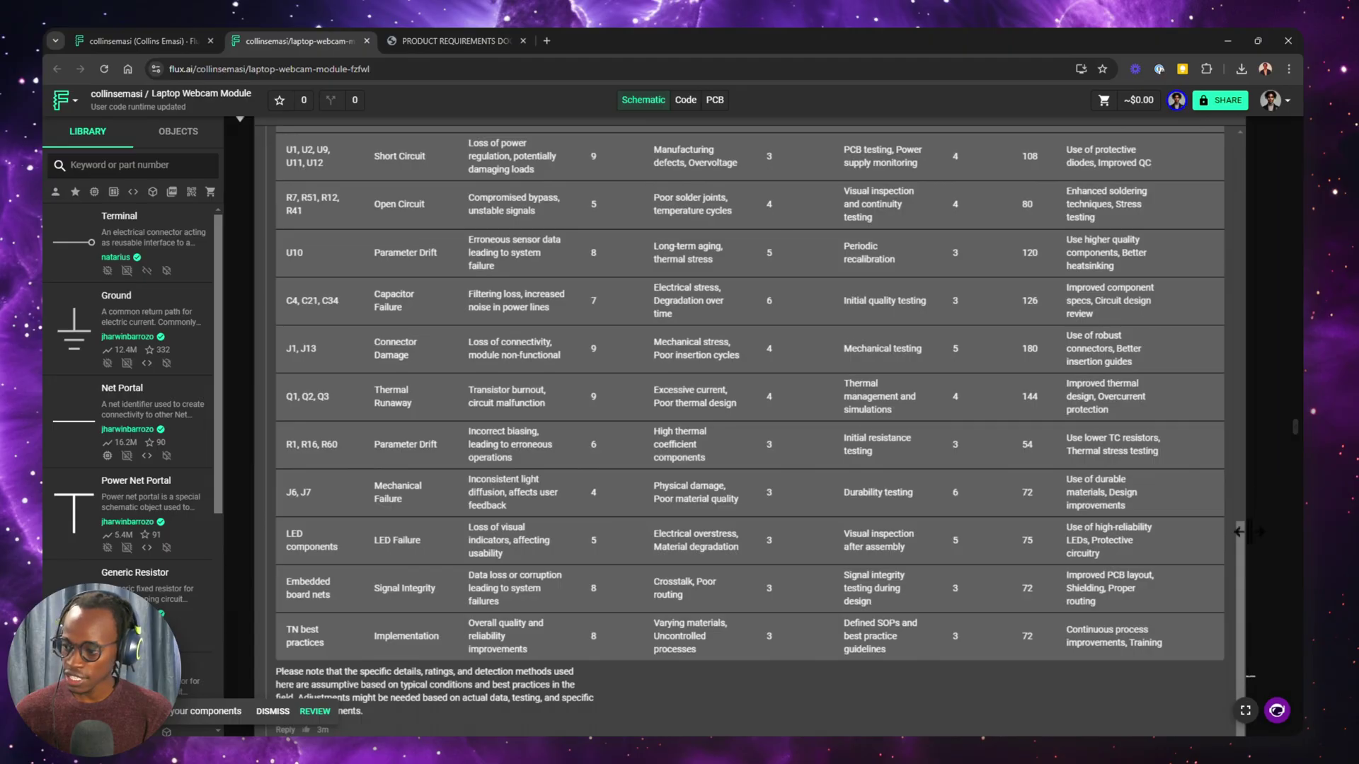
scroll(1249, 531, "up", 5)
Download the FMEA table as a file named FMEA, then move comment pin 1 further left.
left_click(1167, 375)
type("FME")
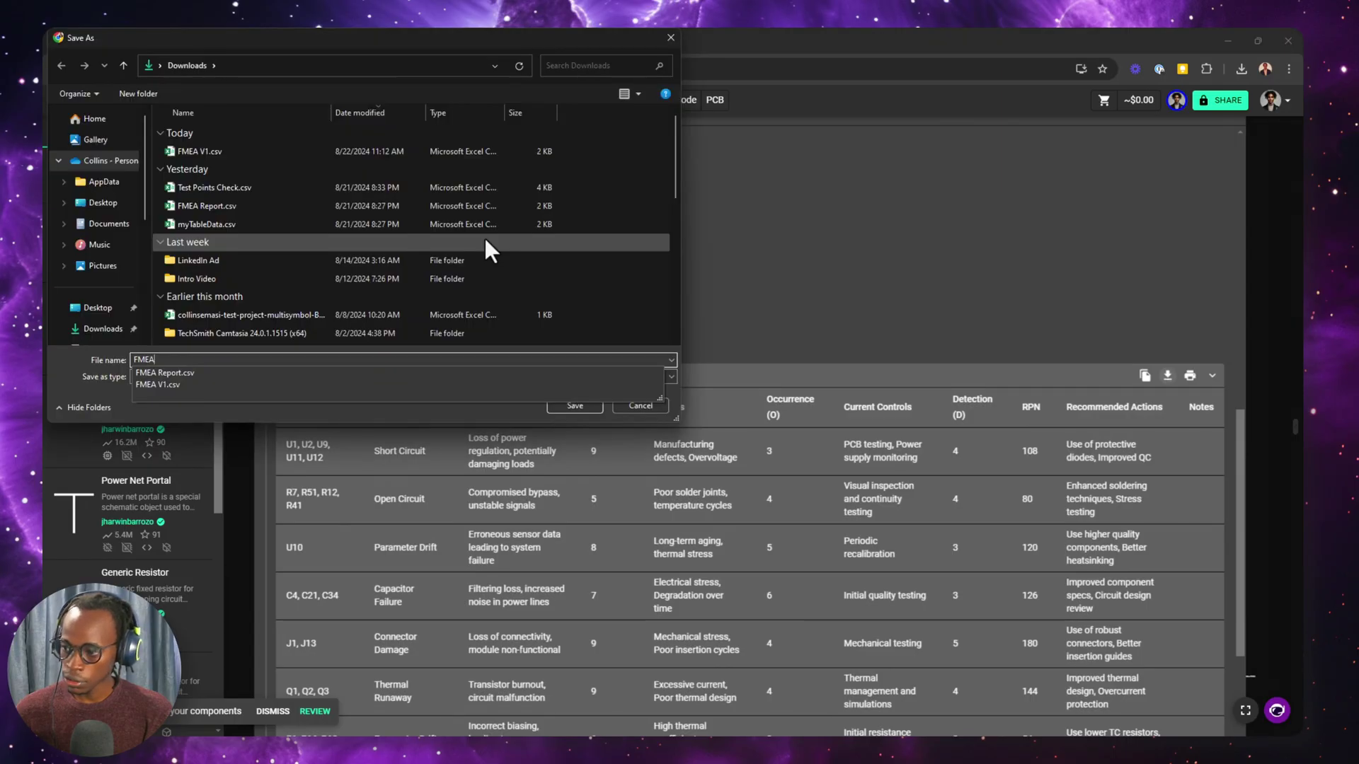
type("A")
key("Return")
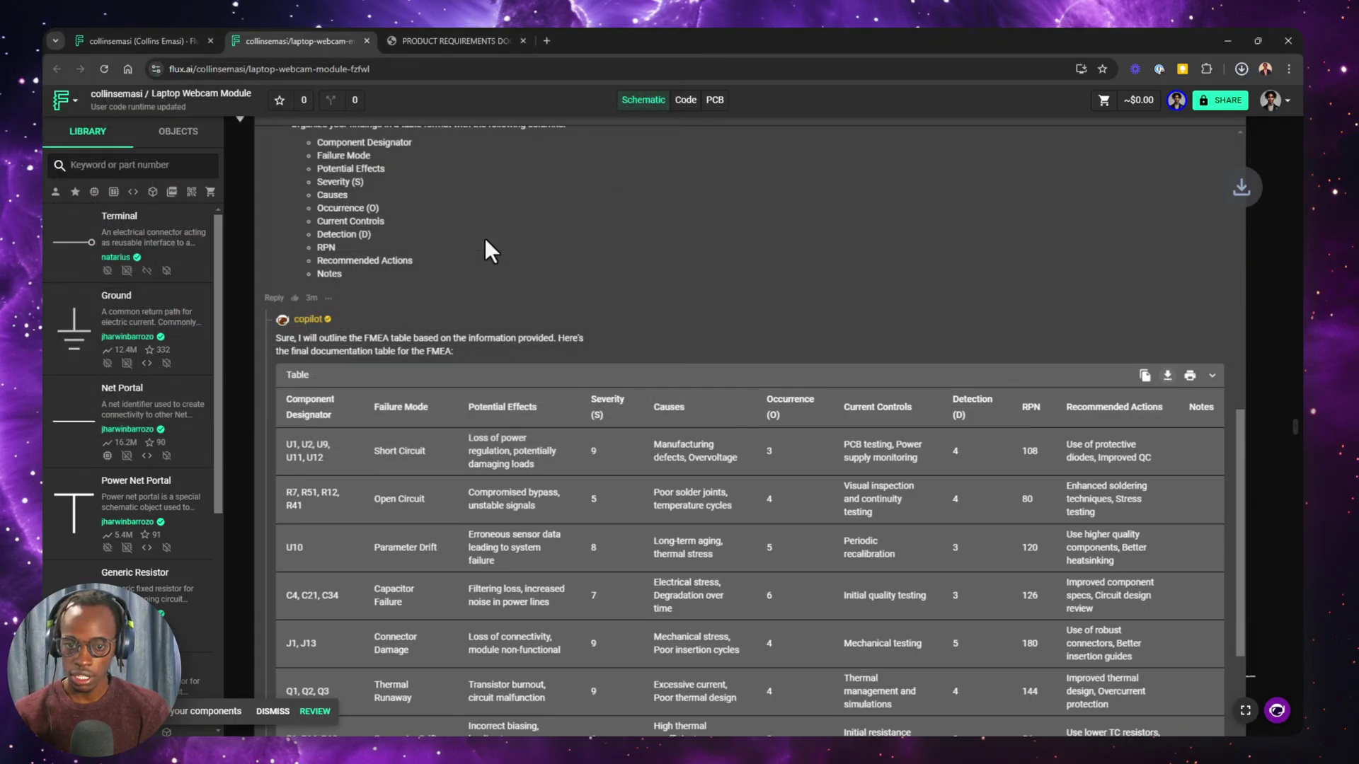
key("Escape")
left_click_drag(471, 247, 387, 248)
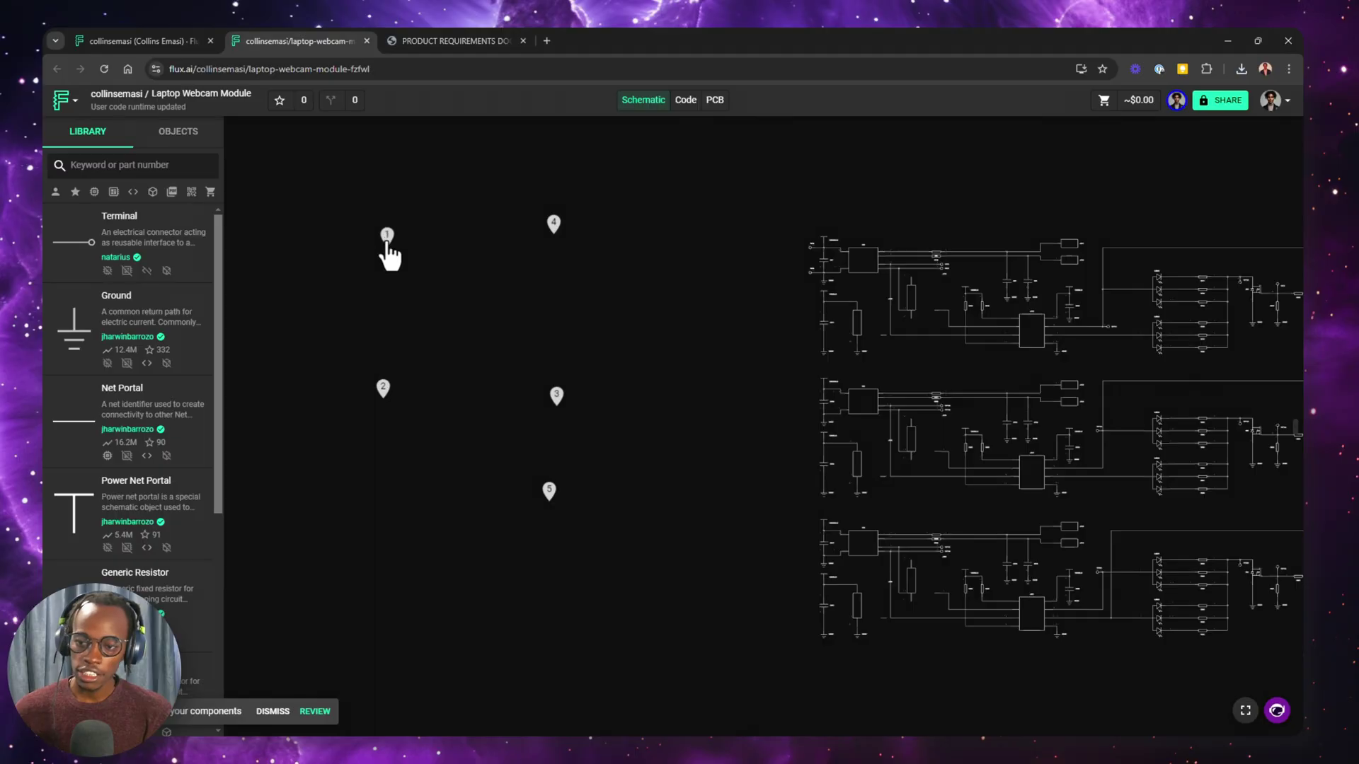
Widen comment 4's thread and scroll through the 13-step verification table to its last rows.
left_click(554, 225)
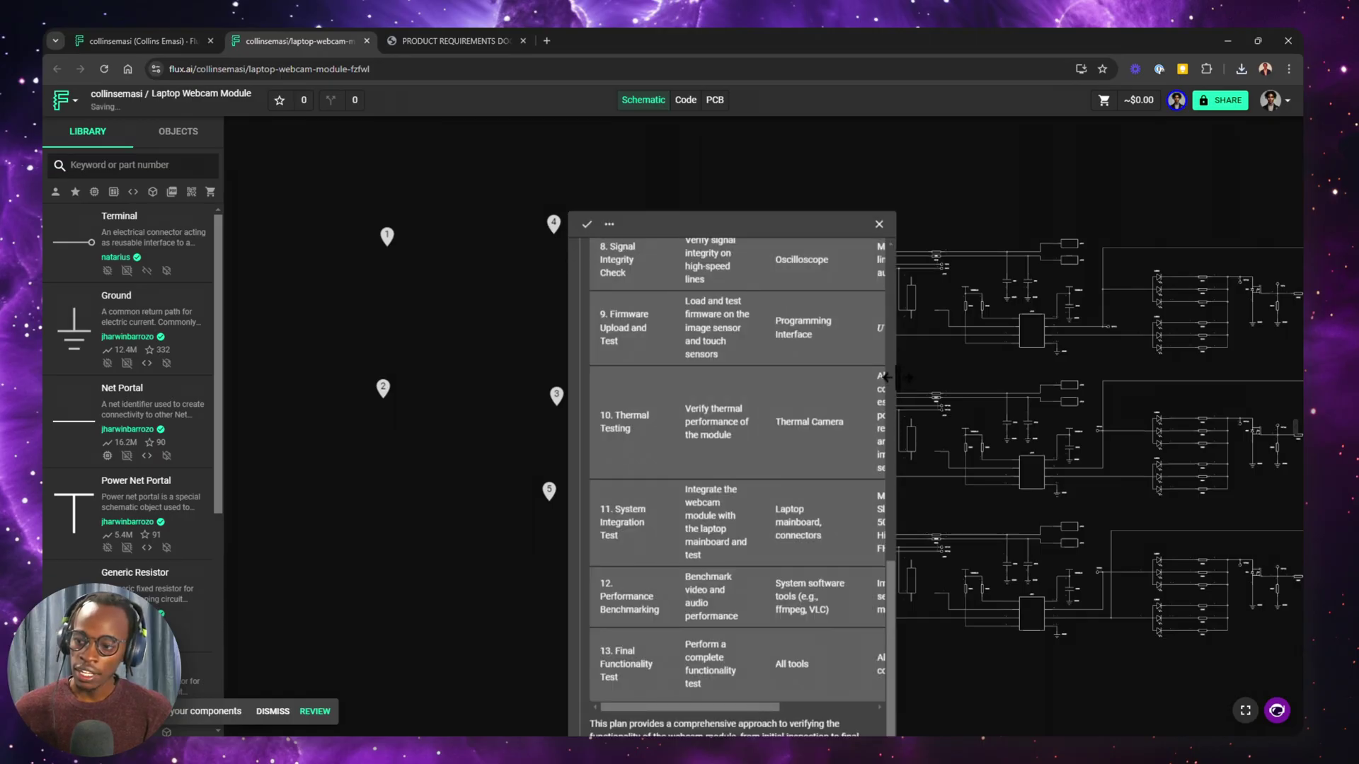
left_click_drag(897, 378, 1303, 377)
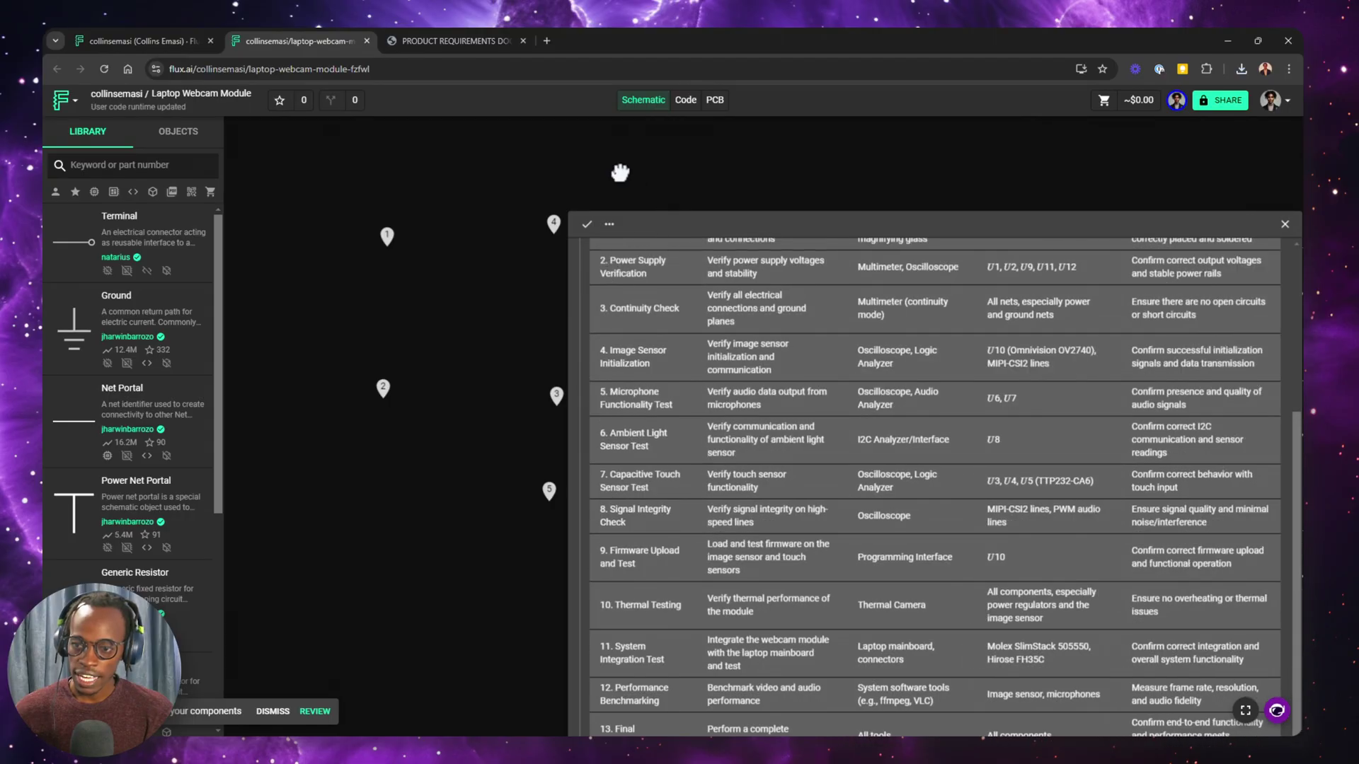
left_click_drag(620, 173, 307, 114)
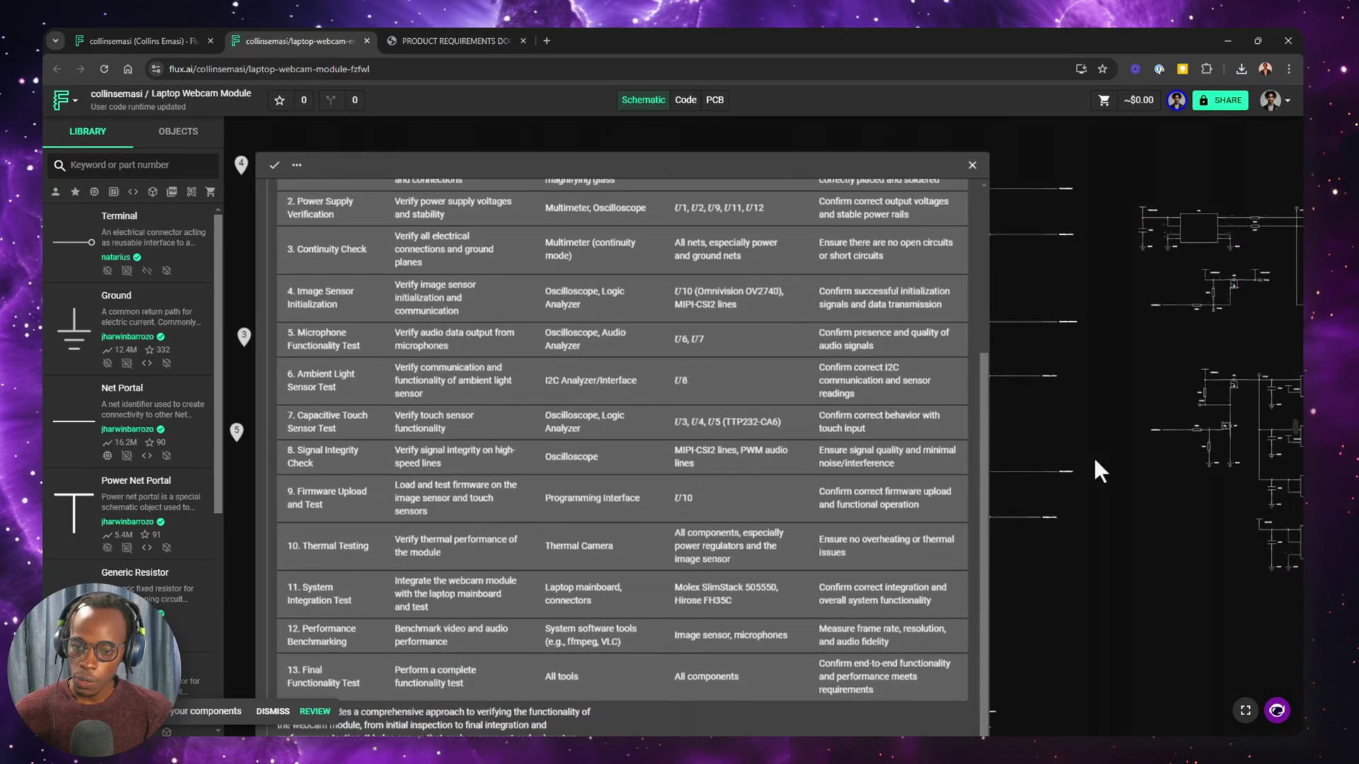
left_click_drag(1104, 353, 1263, 354)
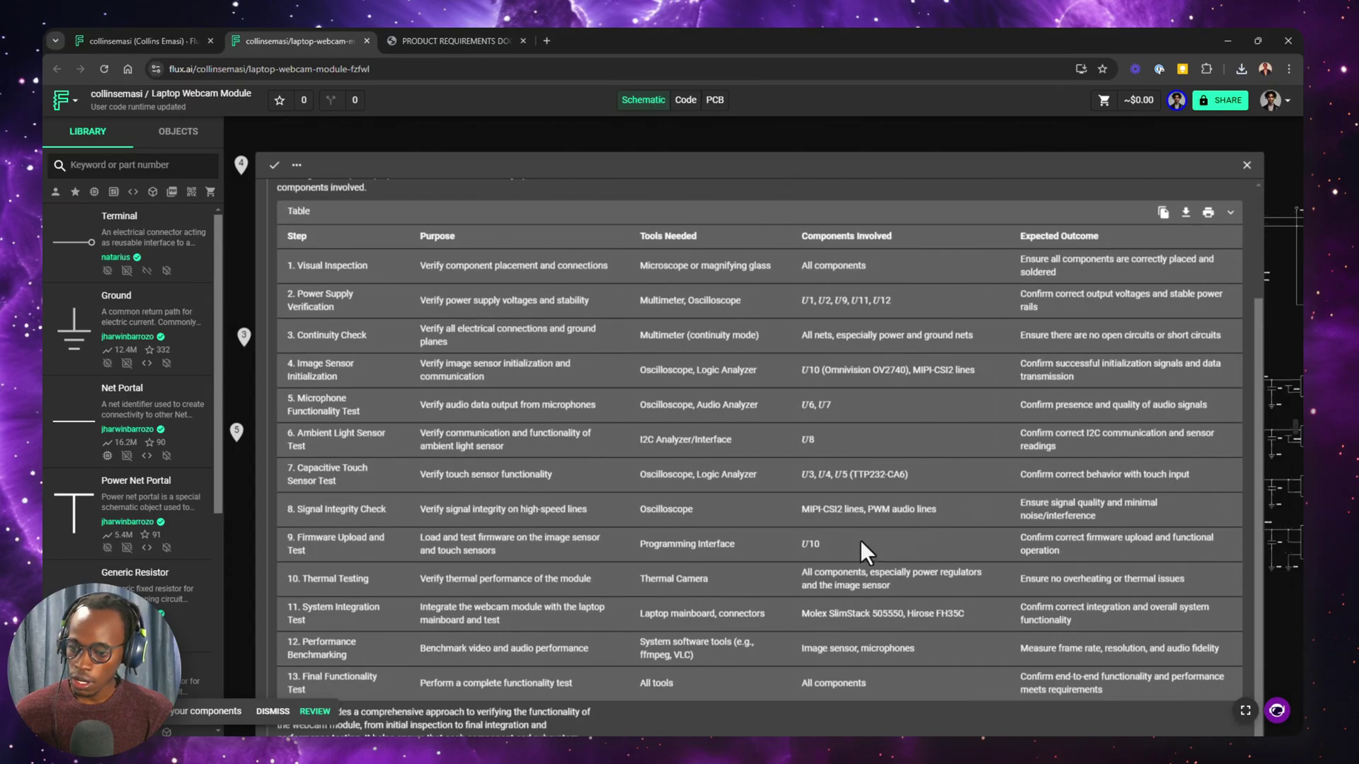
scroll(846, 541, "up", 3)
left_click_drag(1278, 648, 1273, 441)
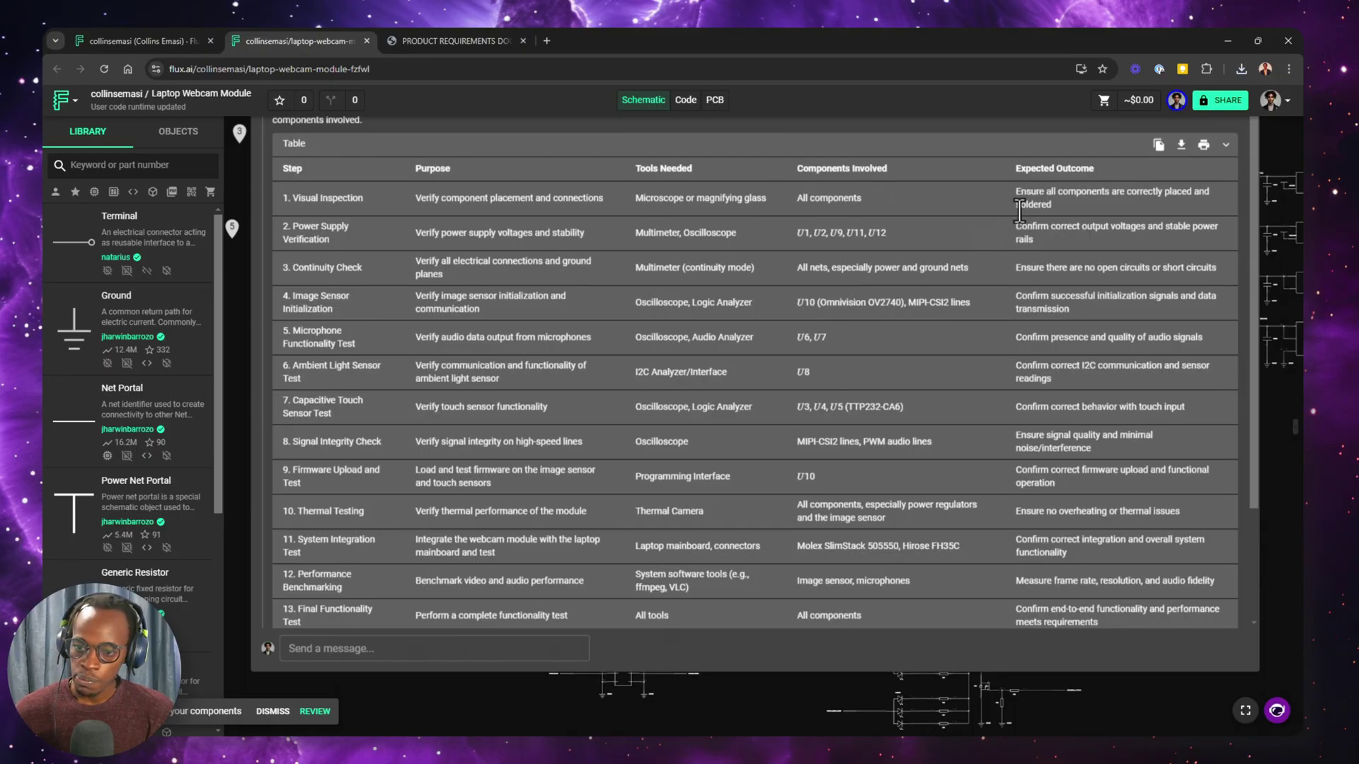
scroll(972, 436, "down", 2)
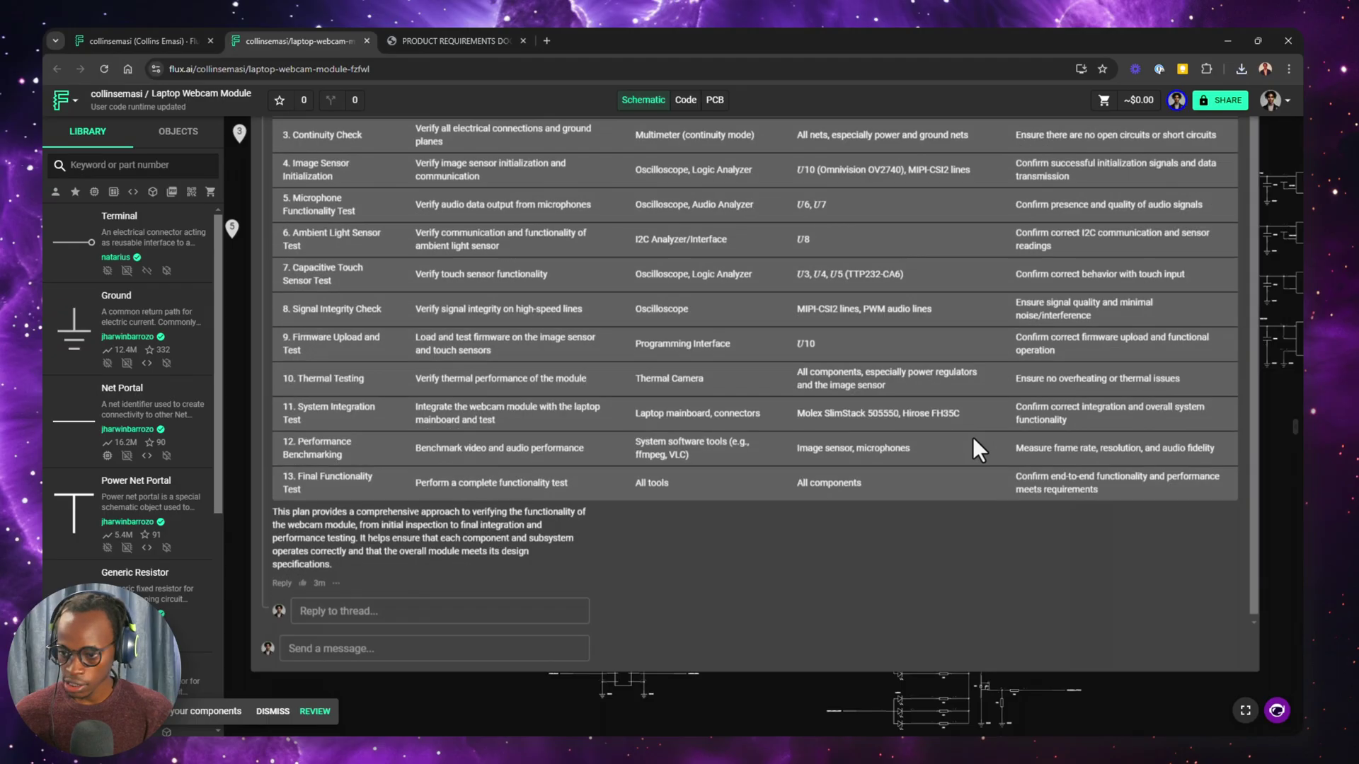
Close that thread and open the Copilot test-plan comment at pin 3.
left_click(1278, 435)
left_click_drag(358, 340, 585, 486)
left_click(455, 379)
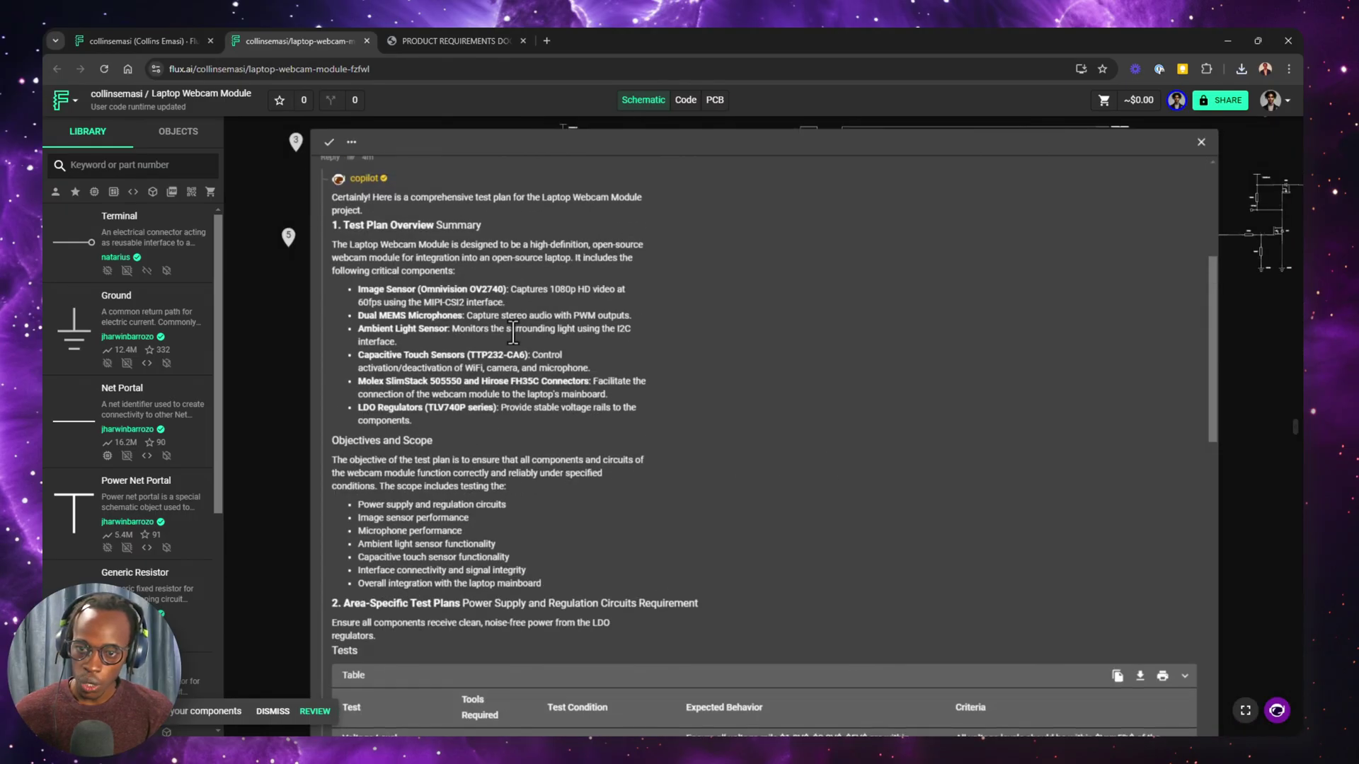
Compare the test plan thread against the product requirements PDF.
scroll(510, 354, "up", 5)
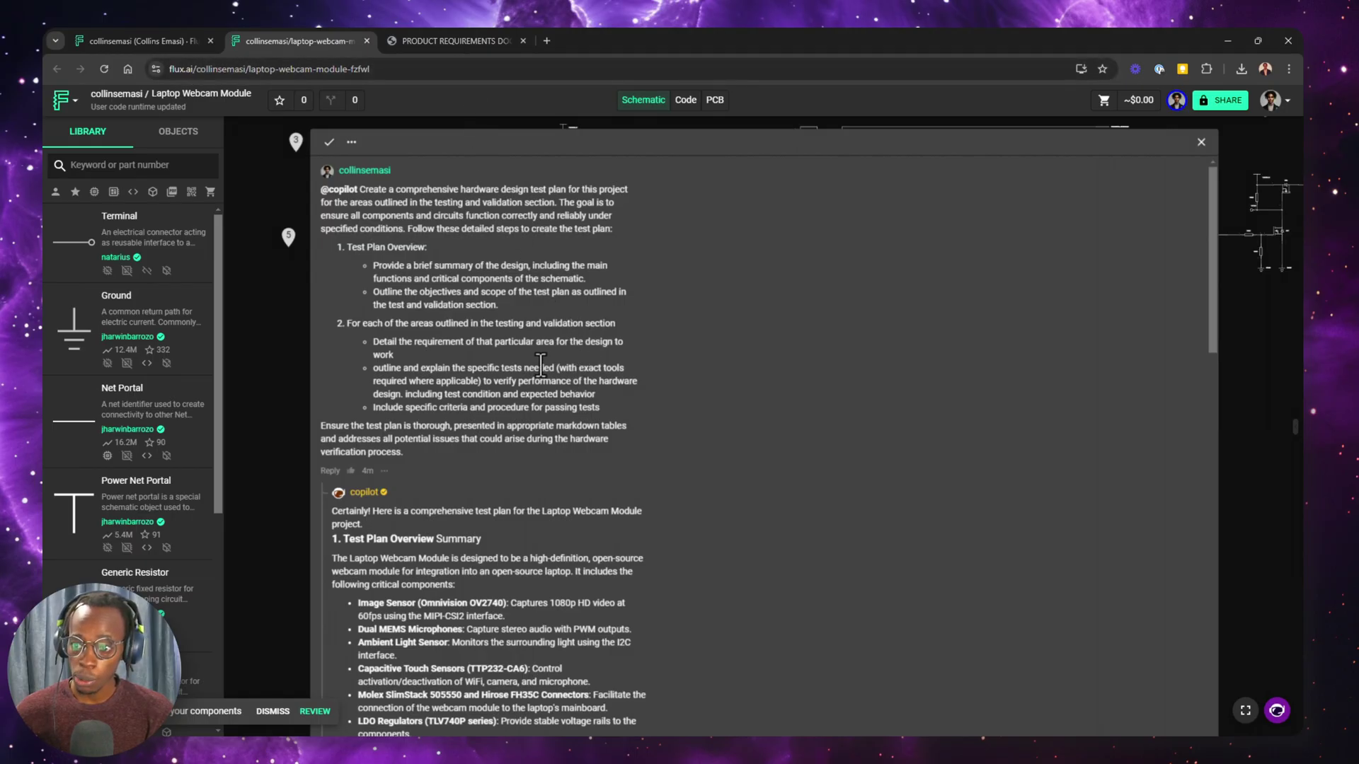
left_click(443, 41)
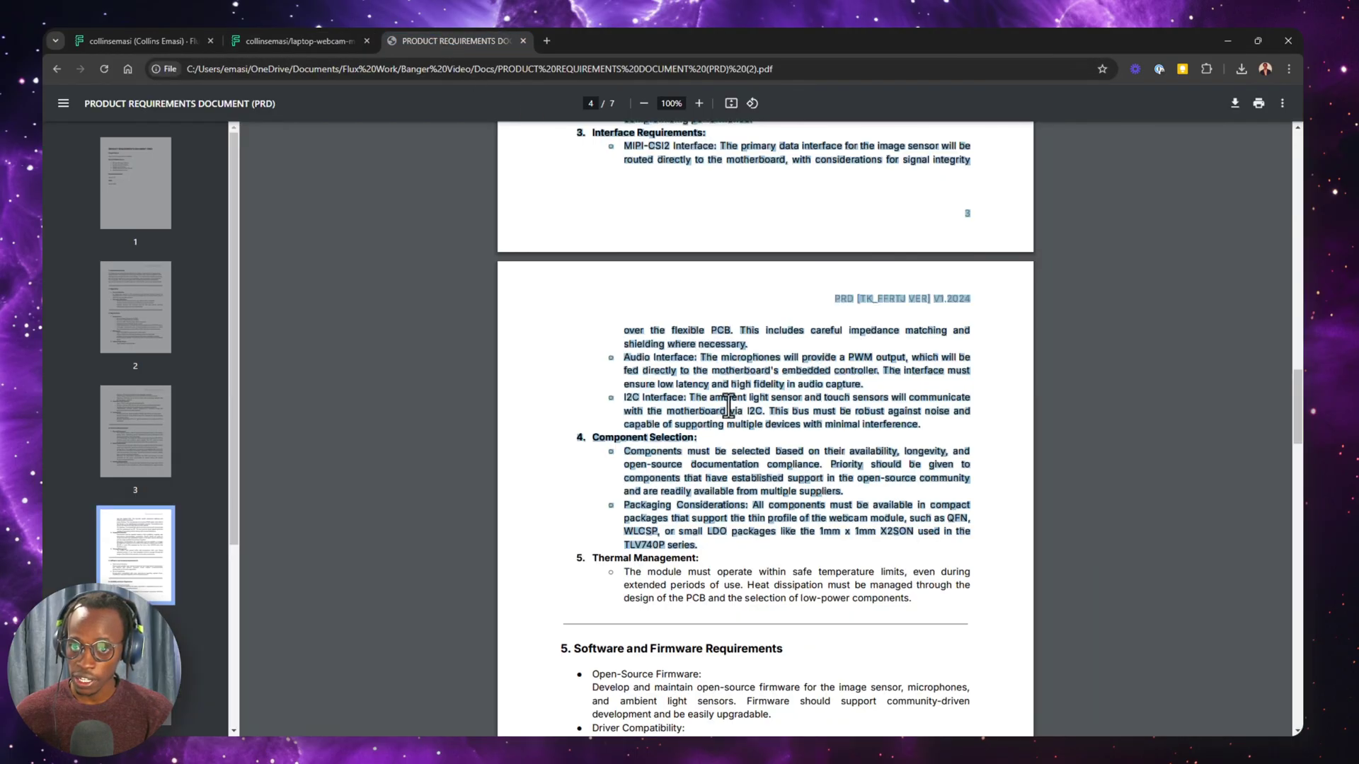
scroll(725, 407, "up", 8)
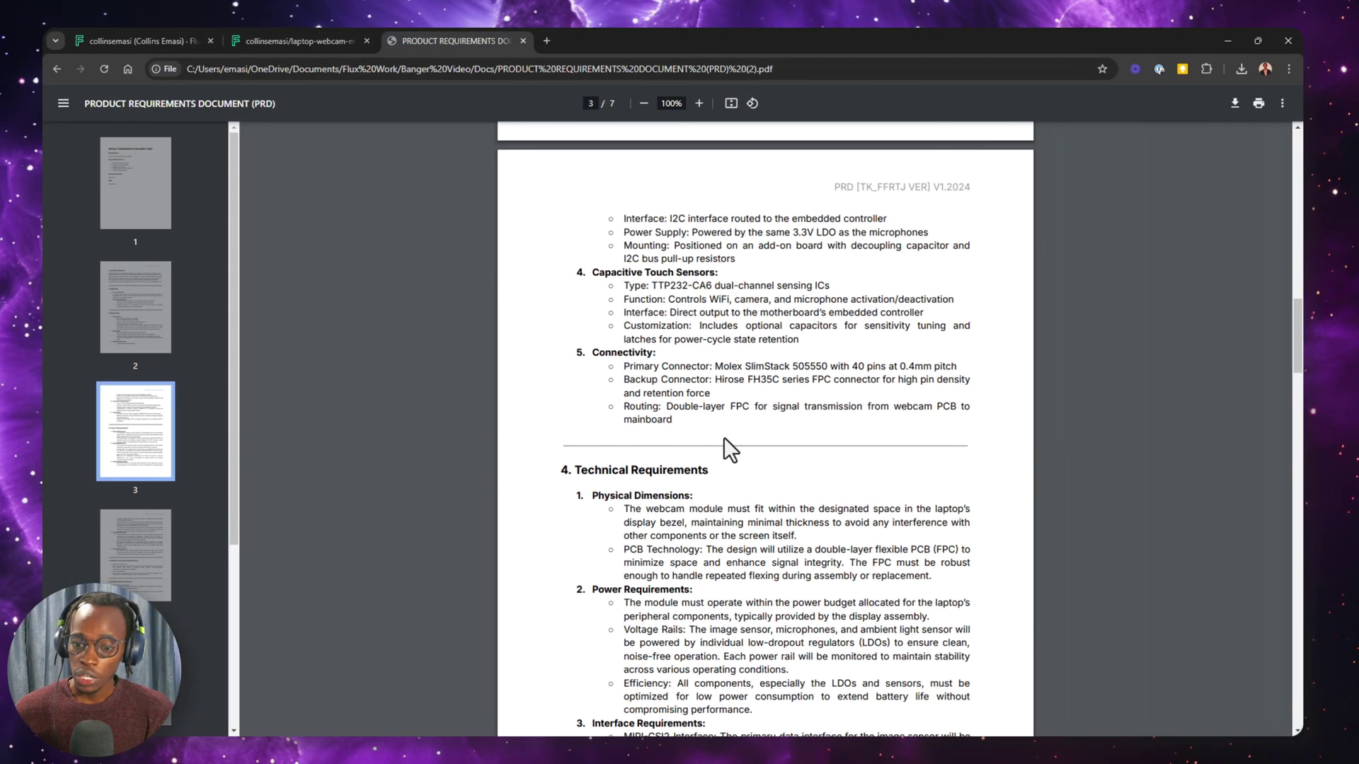
left_click(317, 30)
scroll(489, 431, "down", 5)
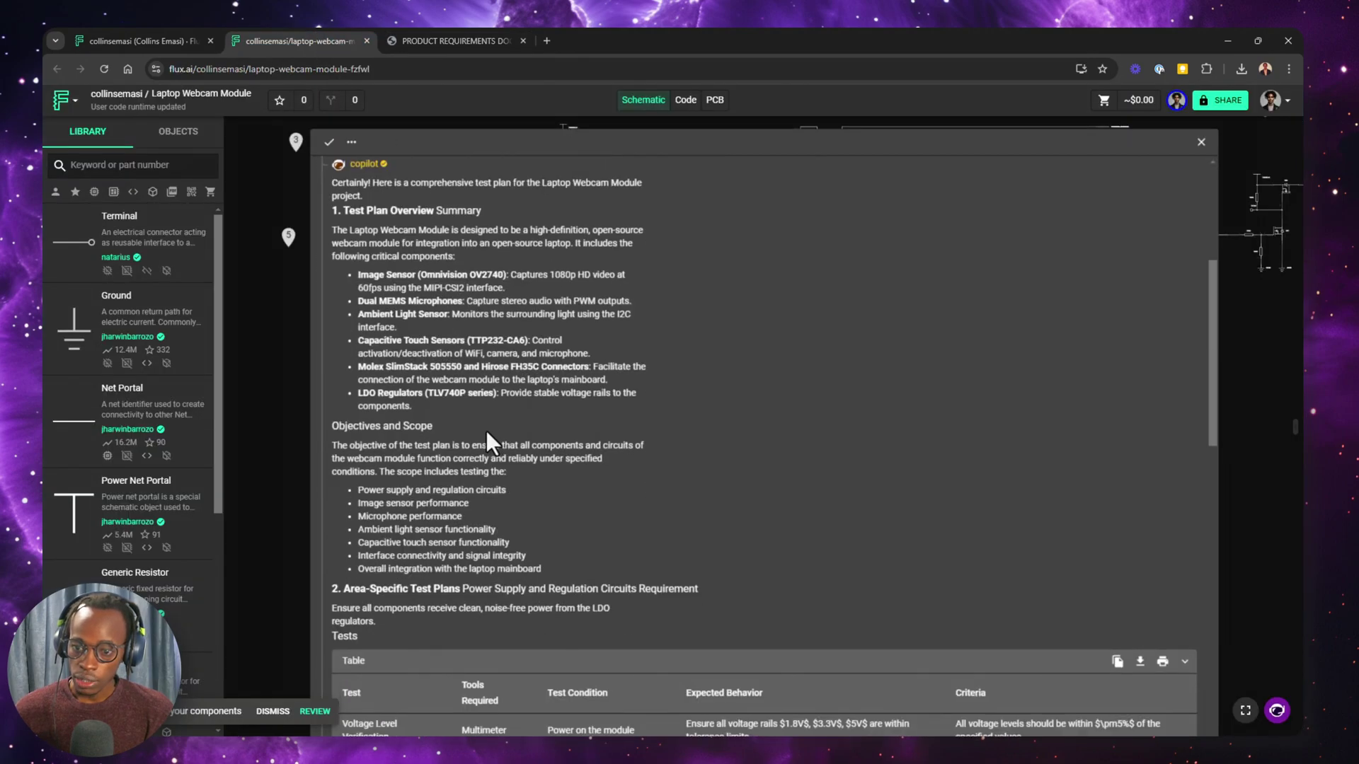
scroll(485, 431, "up", 5)
Highlight the prompt's specific-tests and expected-behavior phrases and the image sensor Resolution and video criteria entries.
left_click_drag(387, 369, 520, 365)
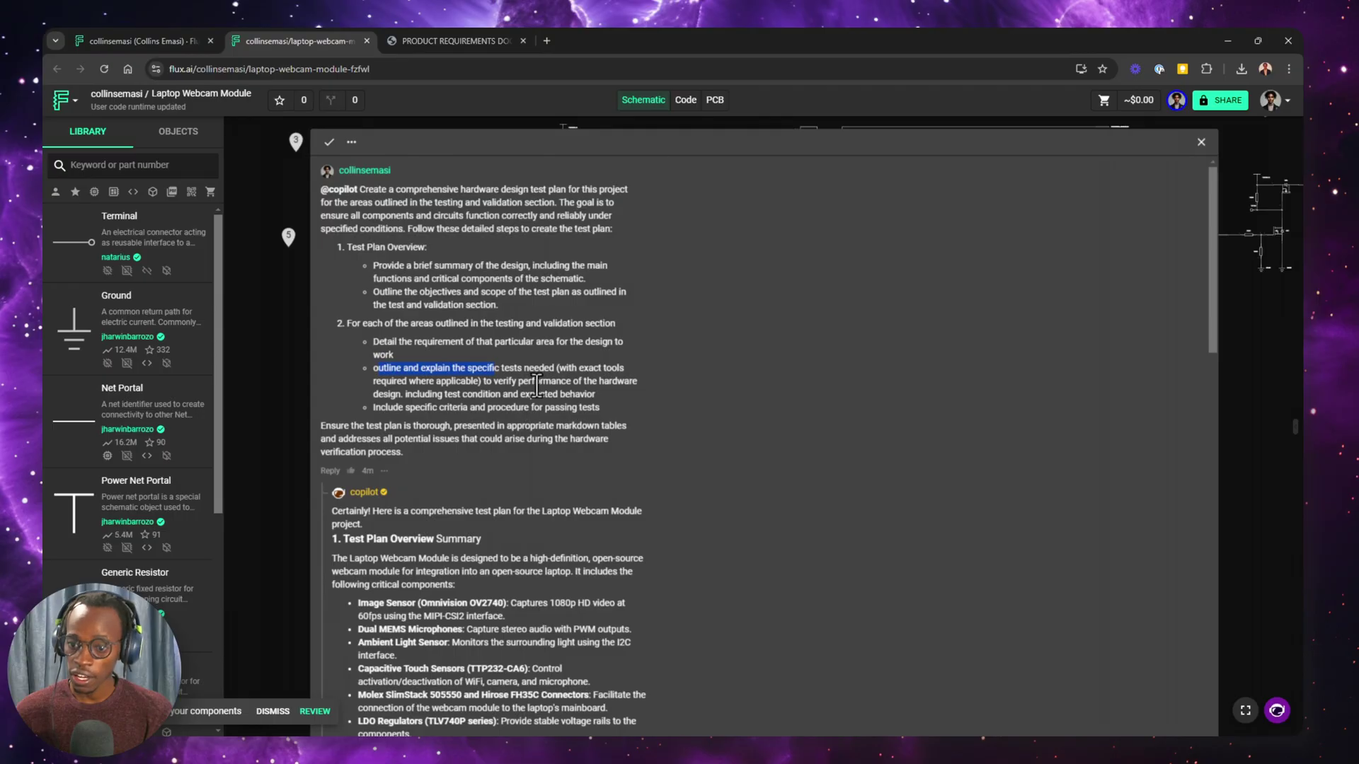
left_click_drag(521, 394, 596, 396)
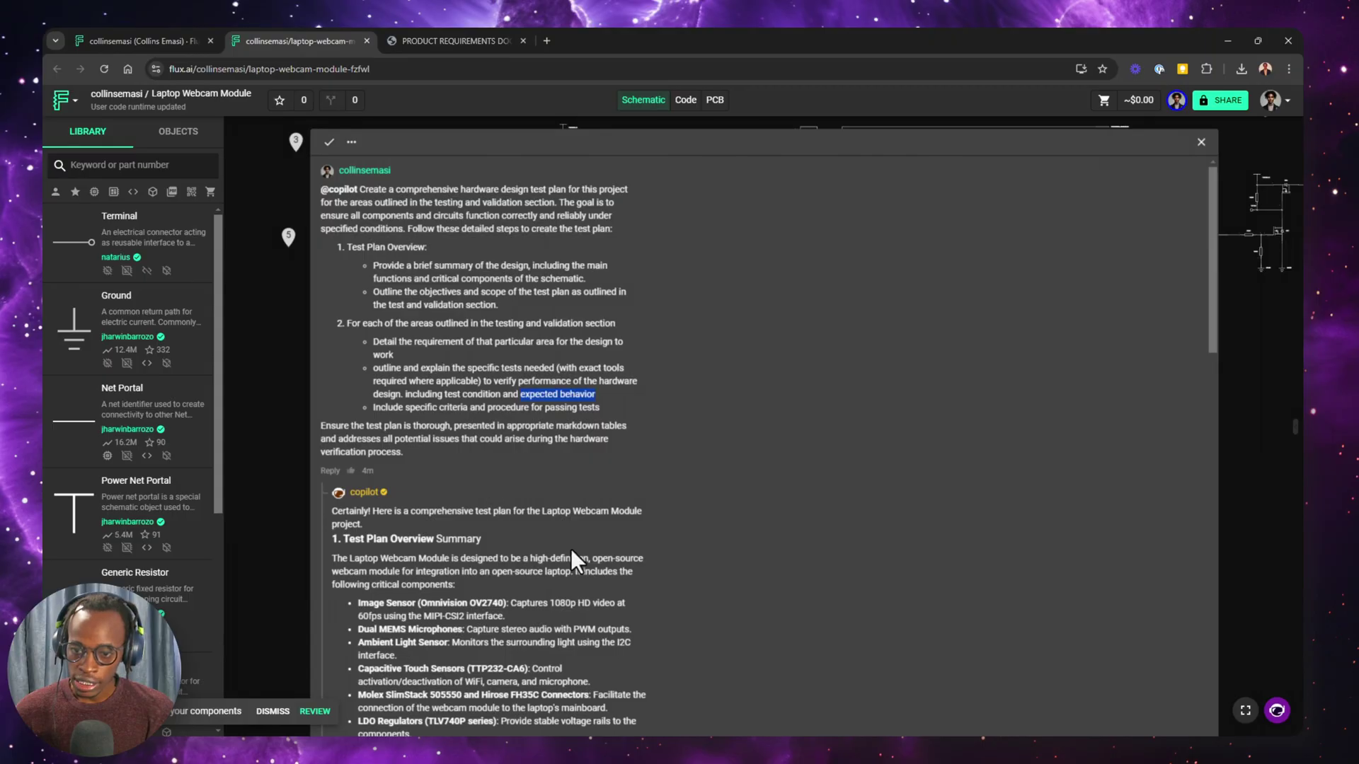
scroll(555, 549, "down", 4)
scroll(418, 400, "down", 6)
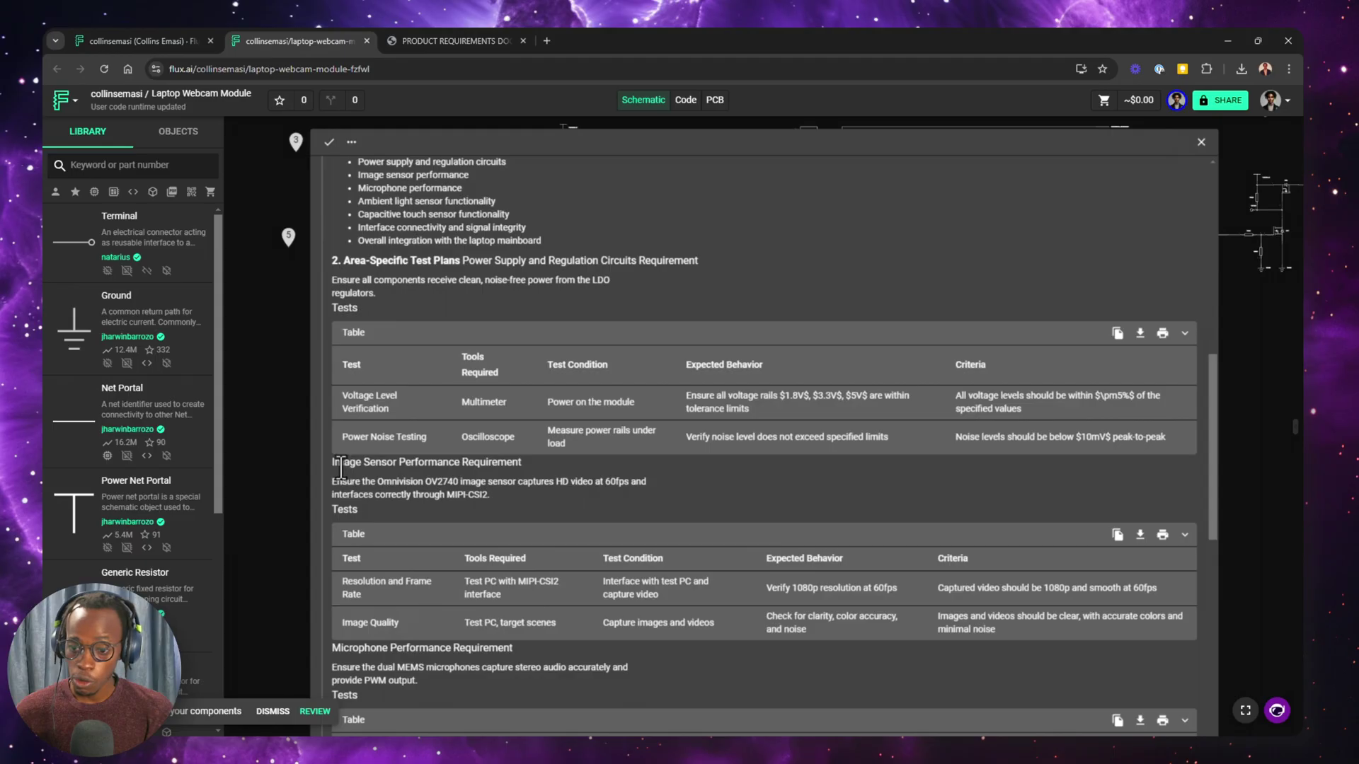
left_click_drag(330, 464, 520, 464)
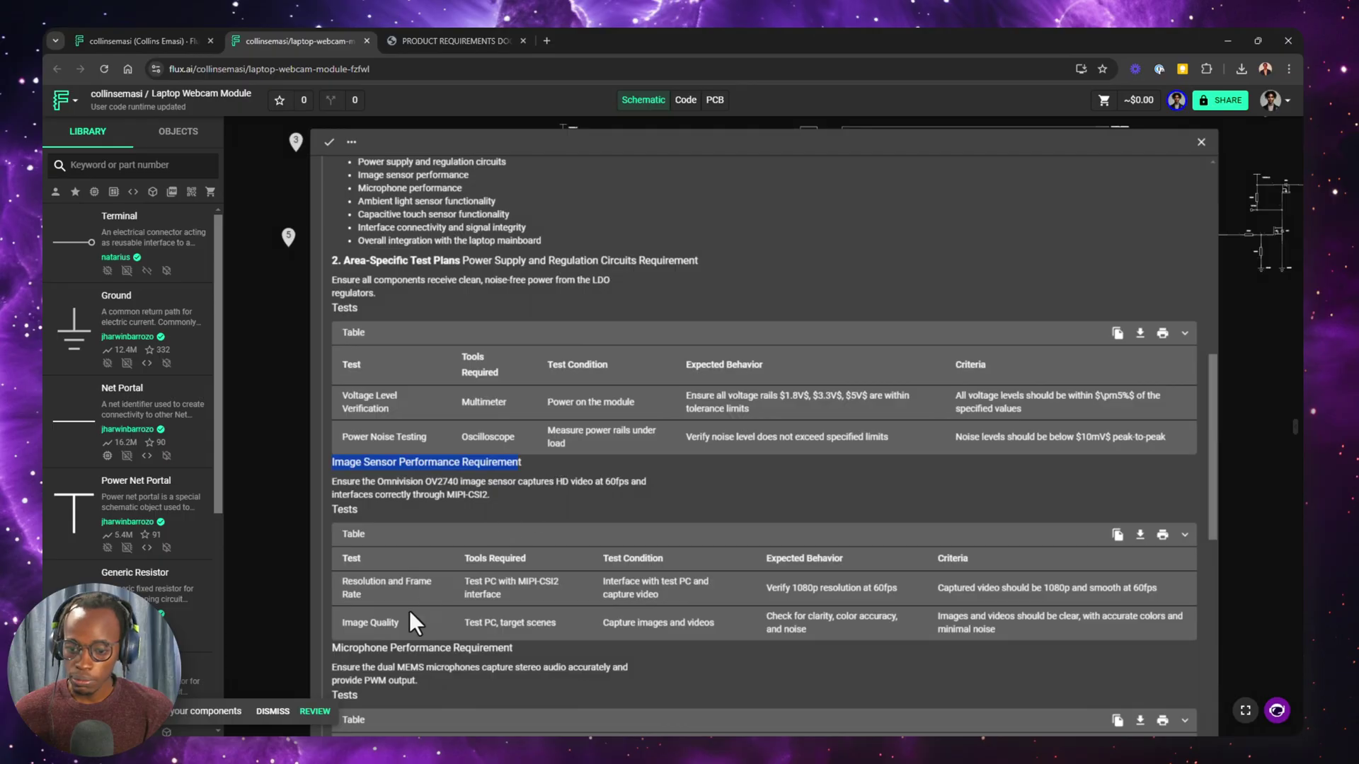
left_click_drag(341, 582, 385, 586)
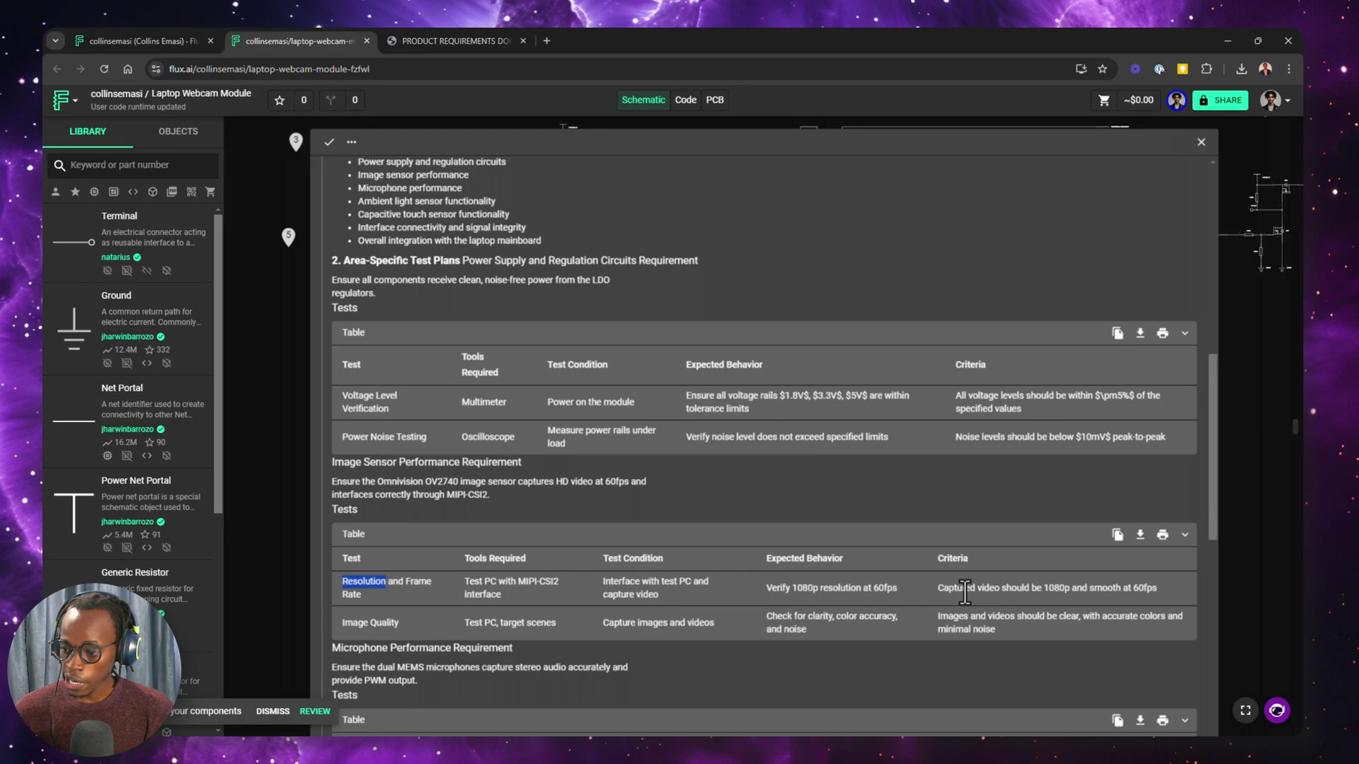
left_click_drag(936, 588, 998, 594)
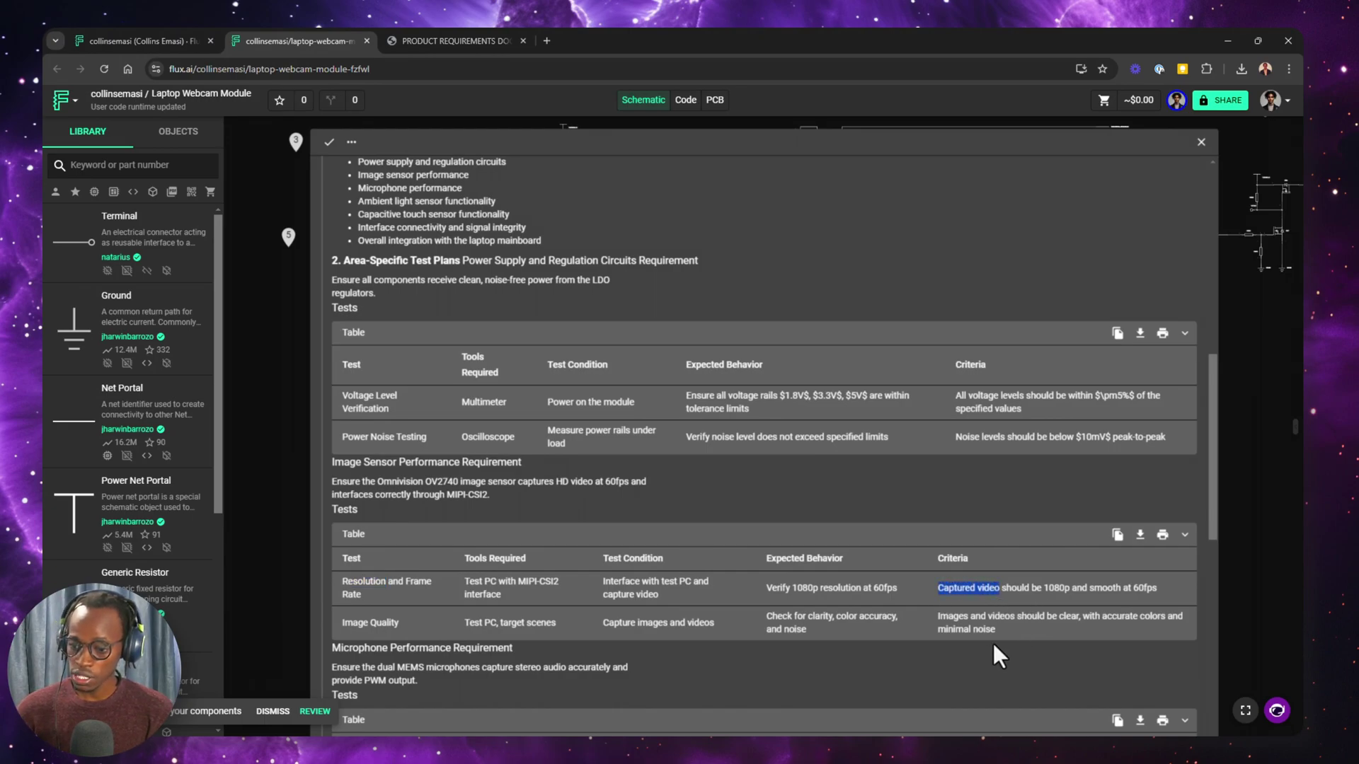
scroll(996, 661, "down", 10)
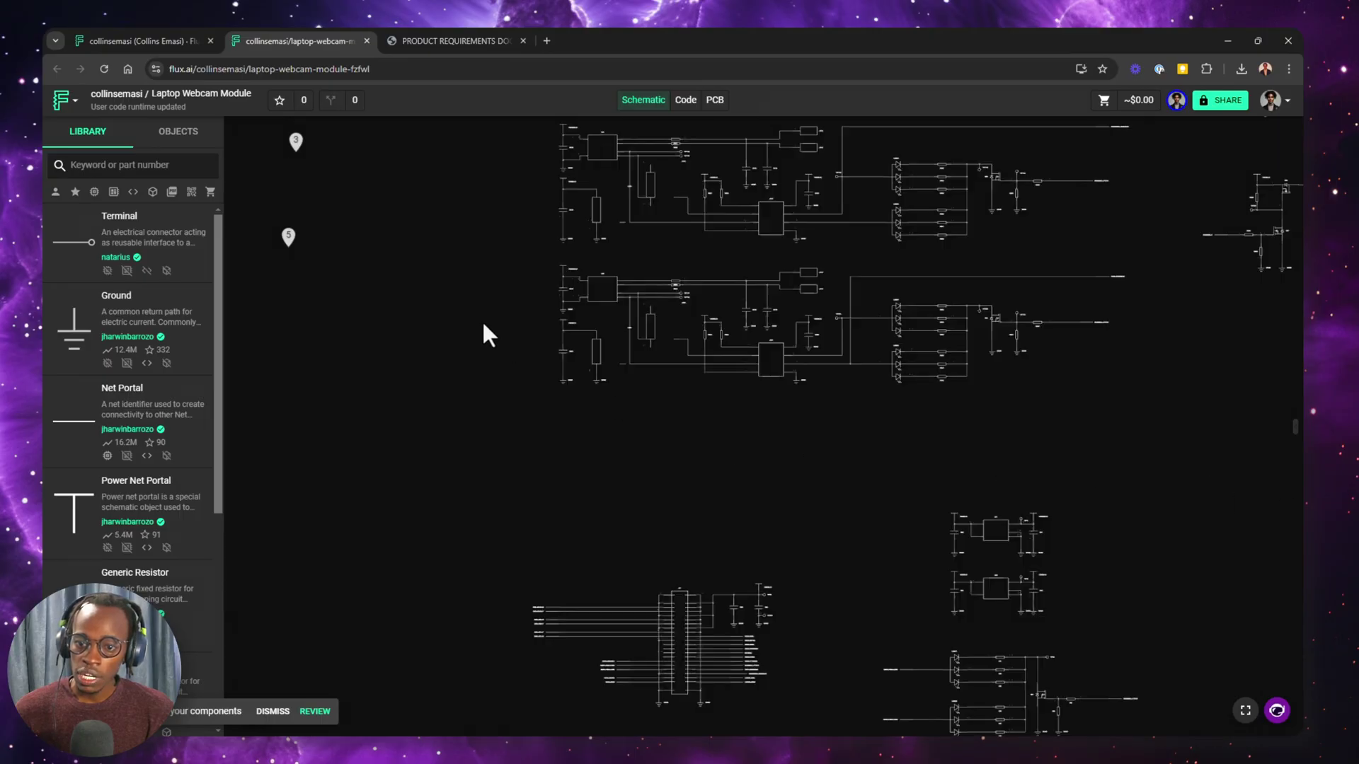
Close the current thread and open the test-plan comment at pin 3.
left_click(1270, 457)
left_click(287, 245)
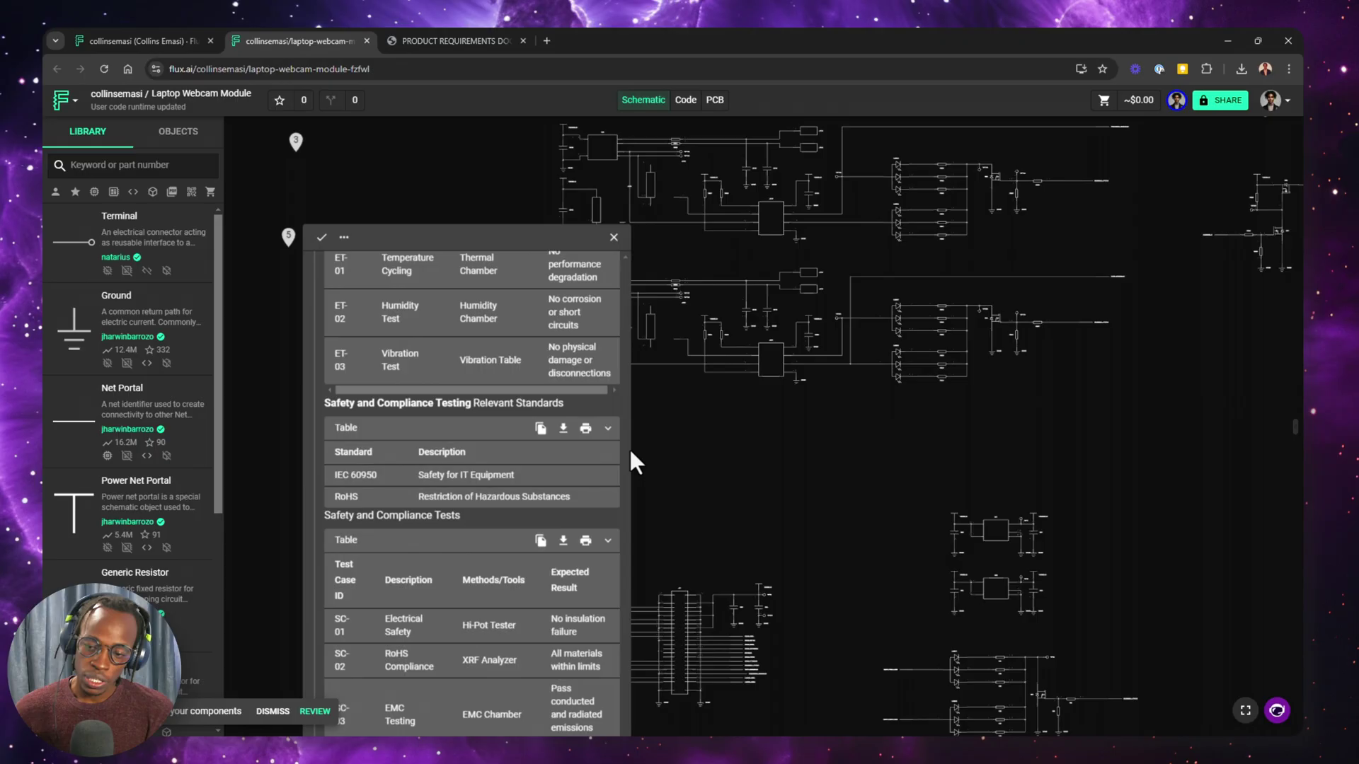
left_click(448, 168)
left_click(296, 144)
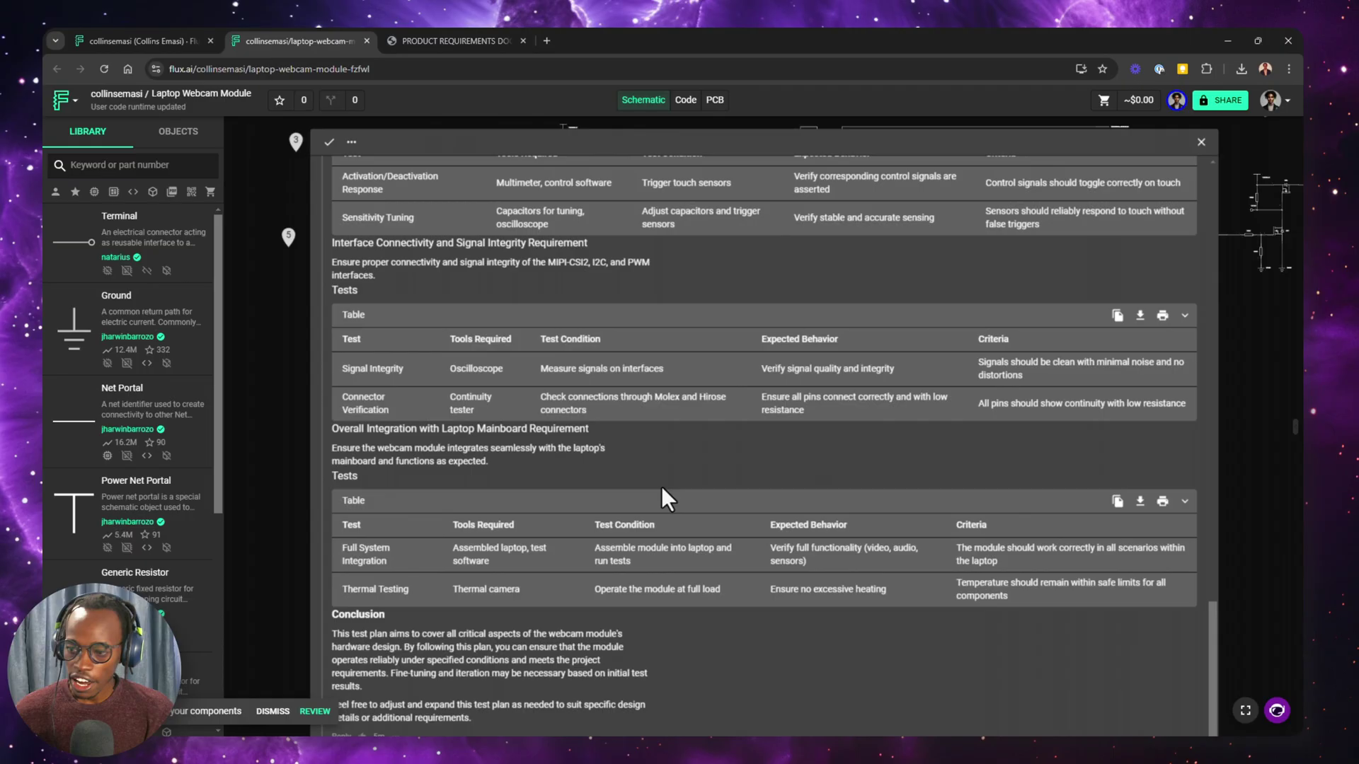
Reply asking Copilot to check for PT test points on the required nets and list all nets.
scroll(1260, 564, "down", 5)
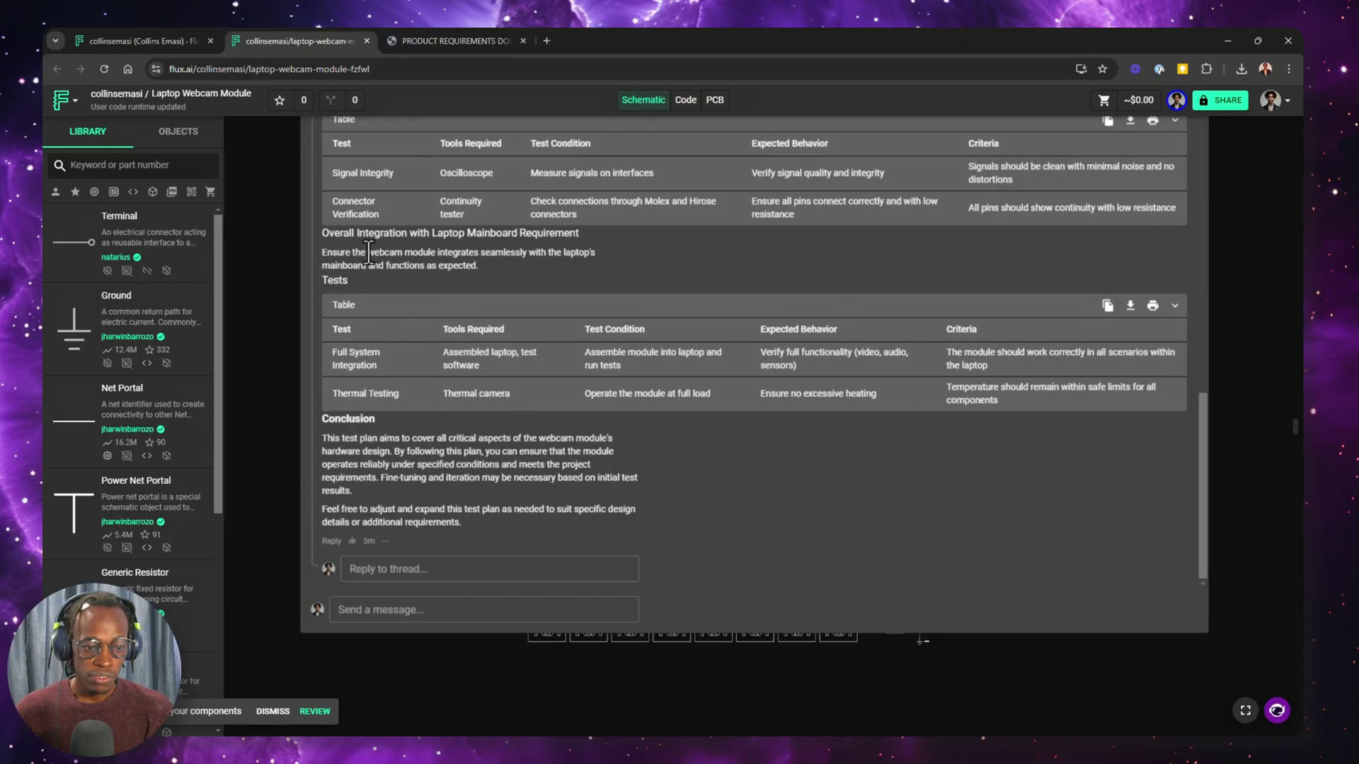
left_click(368, 569)
type("check that there are ")
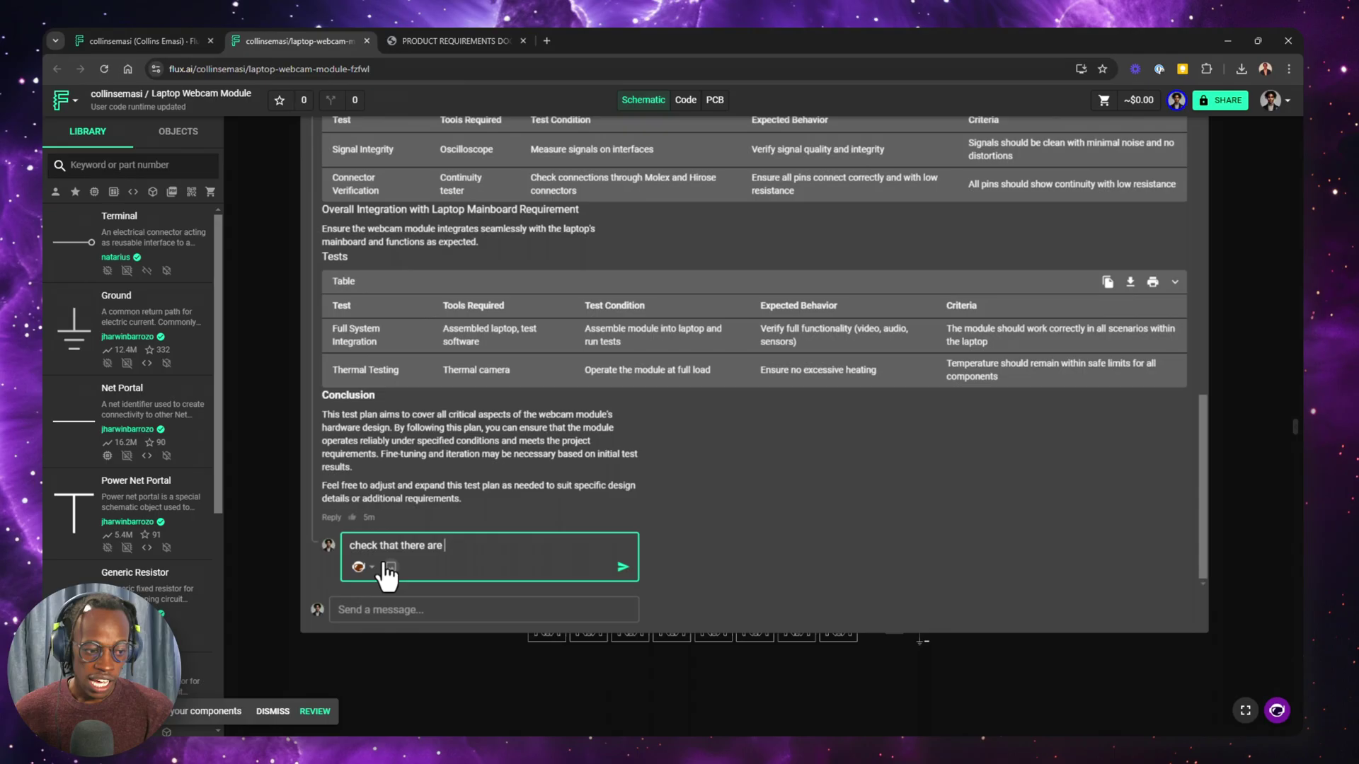
type("testpoints (parts named PT) on the required nets? List all nets and functional section ")
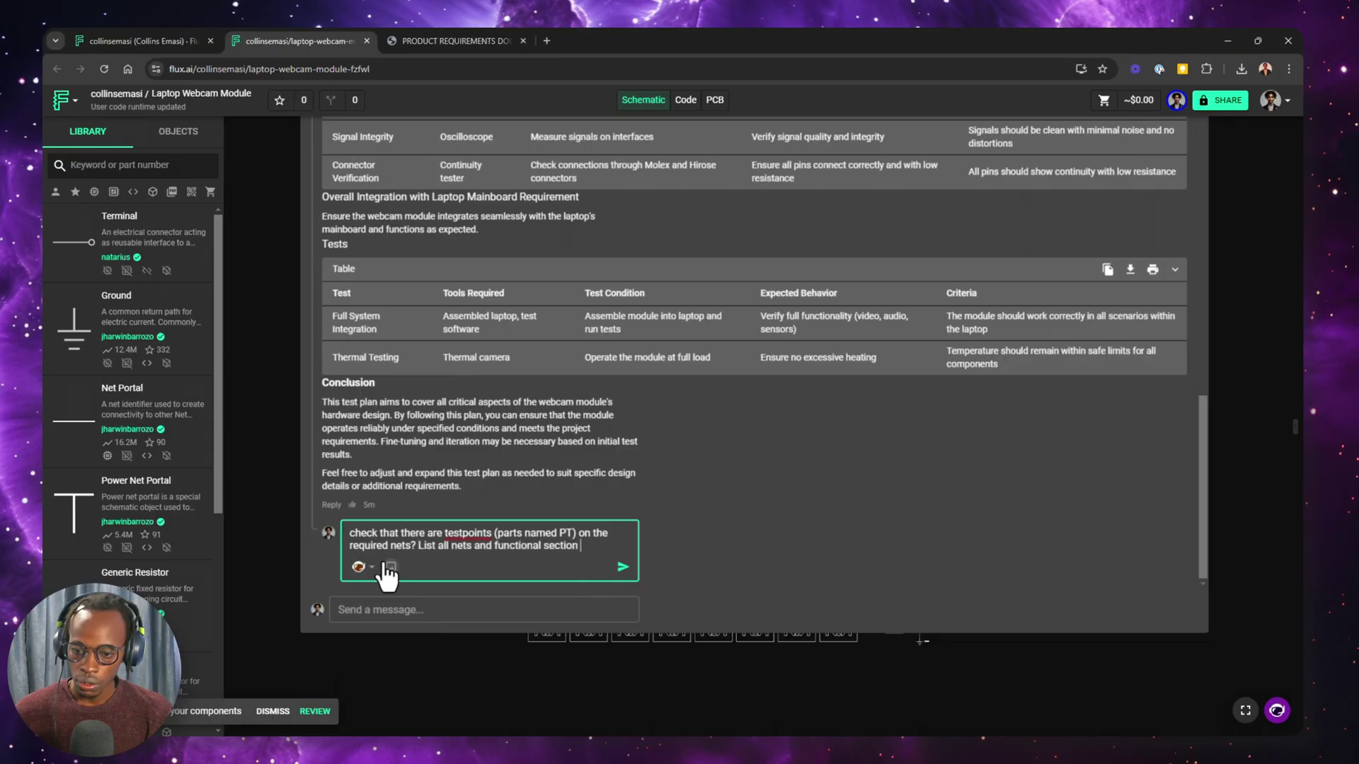
type("they belong to in a table and clearly identify which ones have test points")
key("Return")
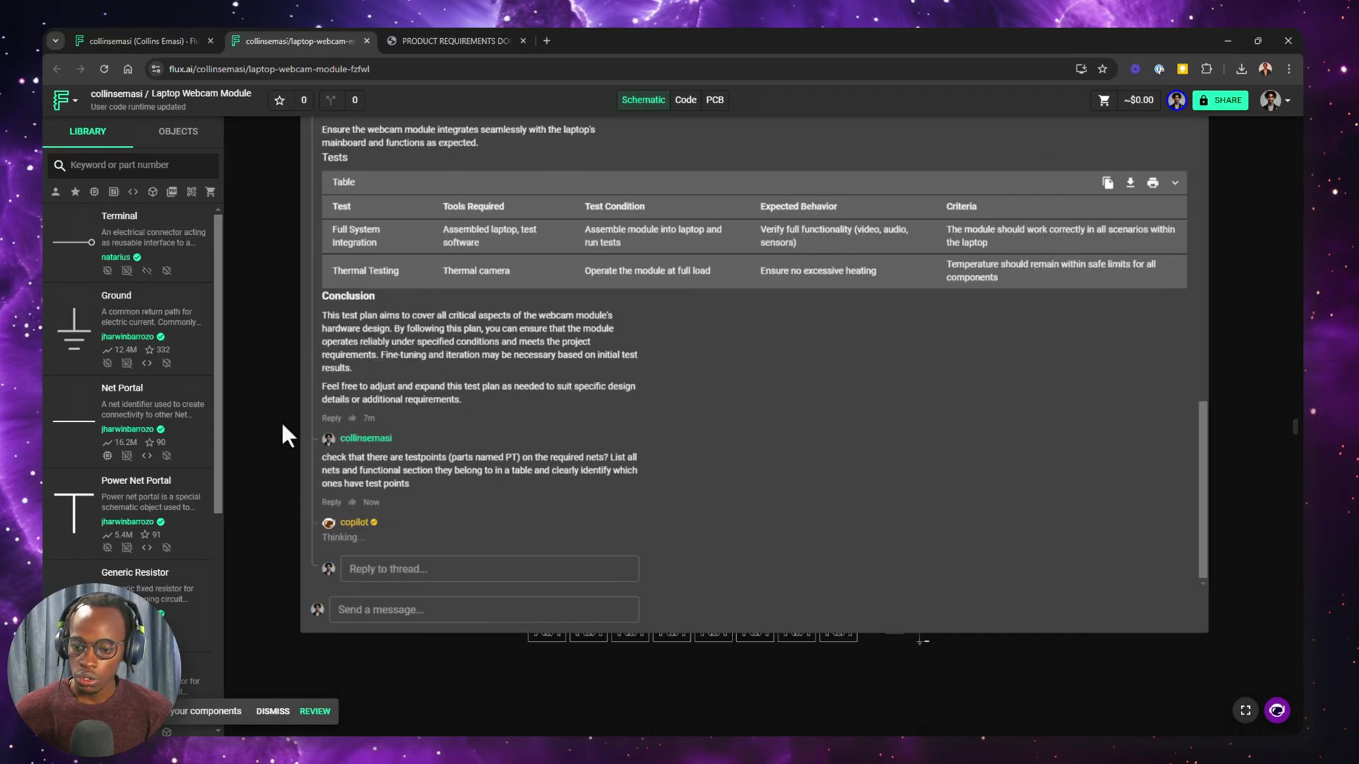
left_click(625, 683)
scroll(582, 616, "up", 5)
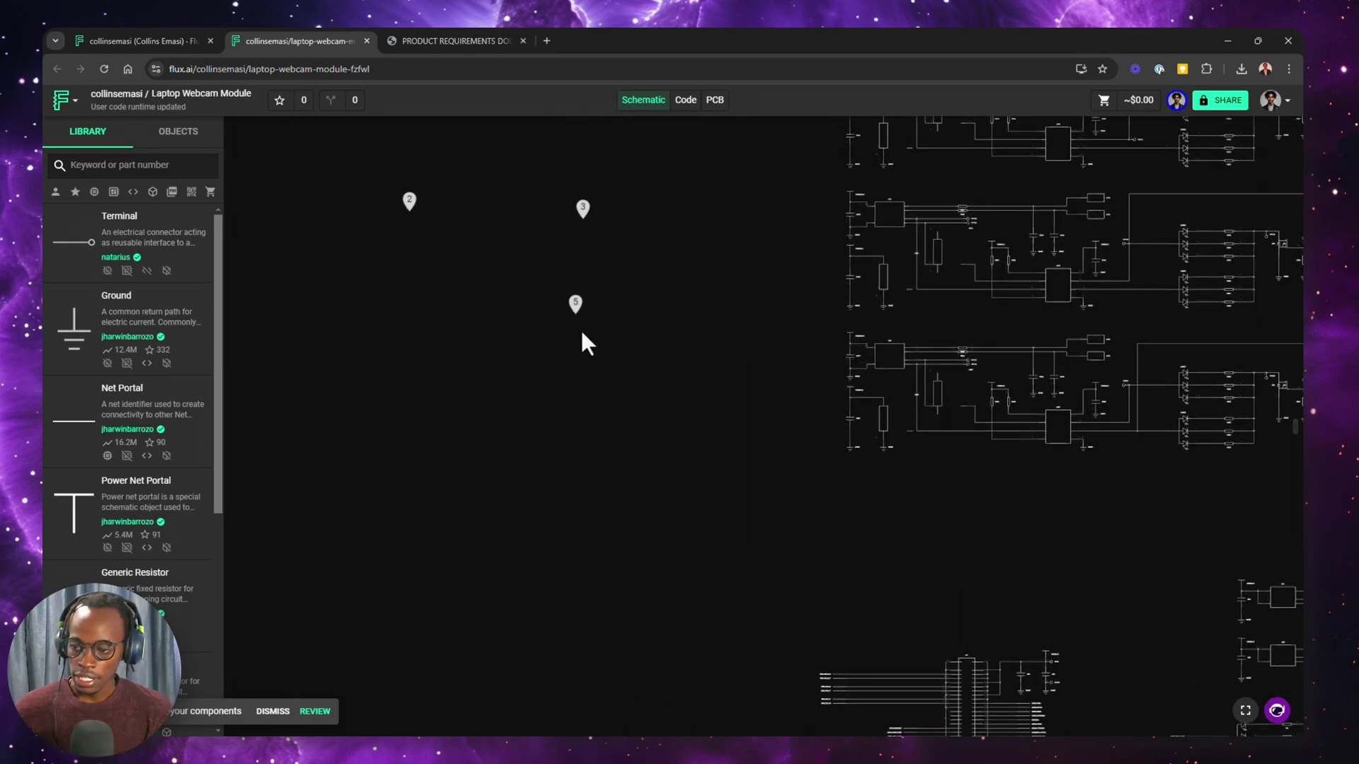
left_click(575, 305)
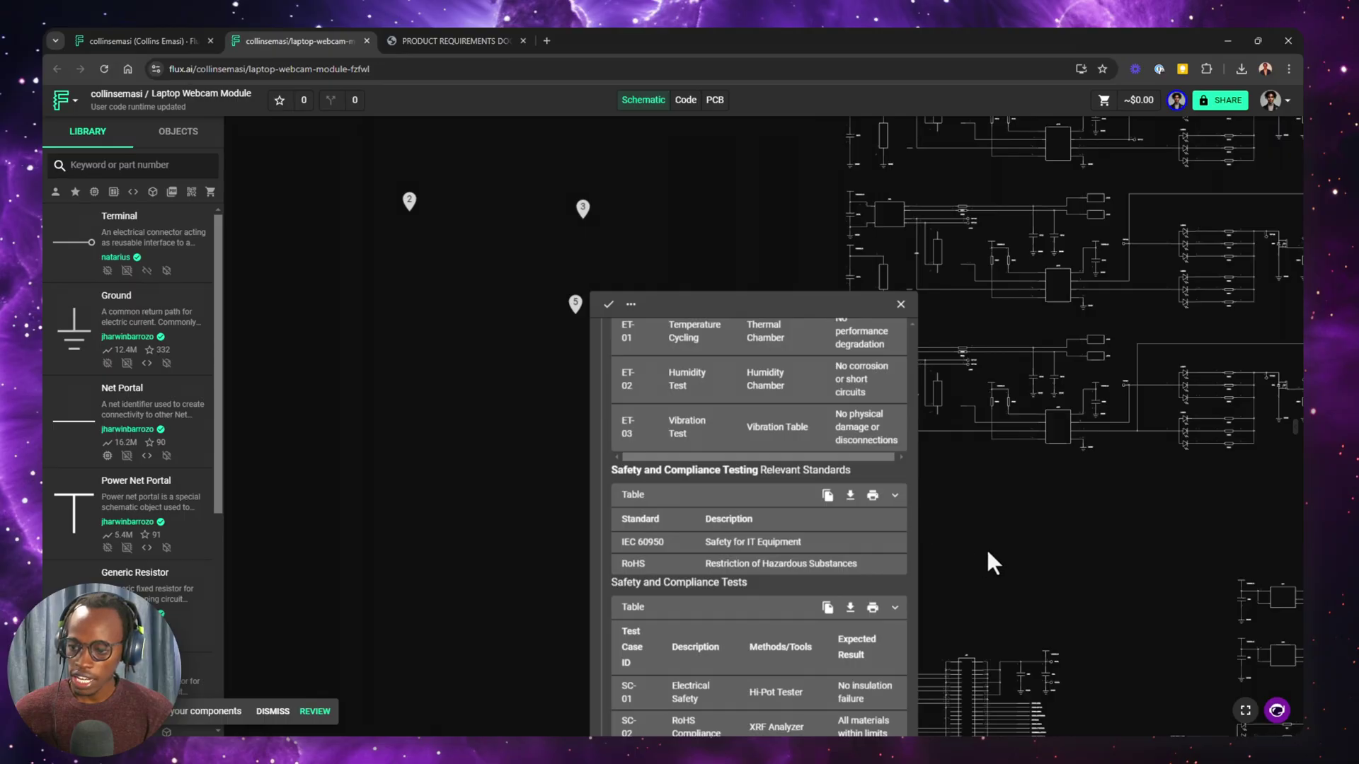
scroll(706, 401, "up", 1)
scroll(786, 383, "up", 3)
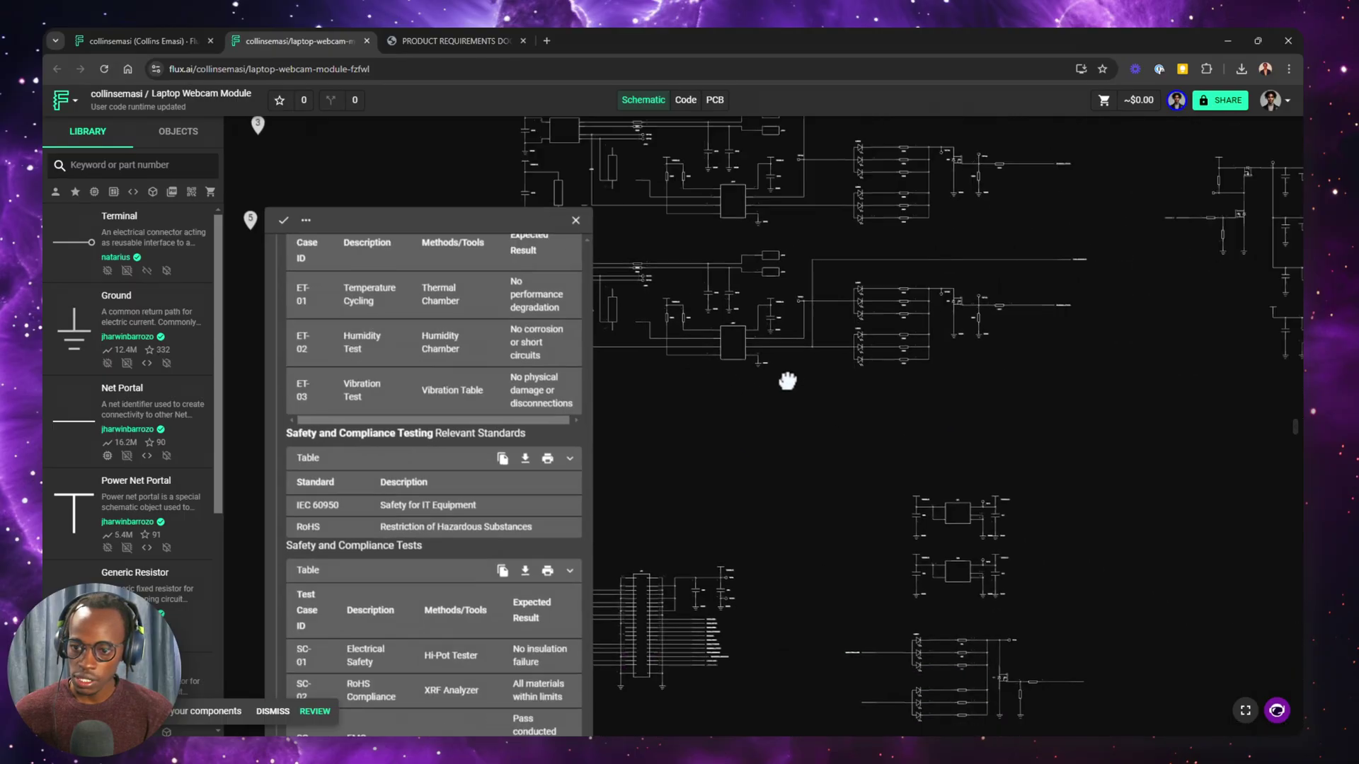
scroll(648, 538, "up", 3)
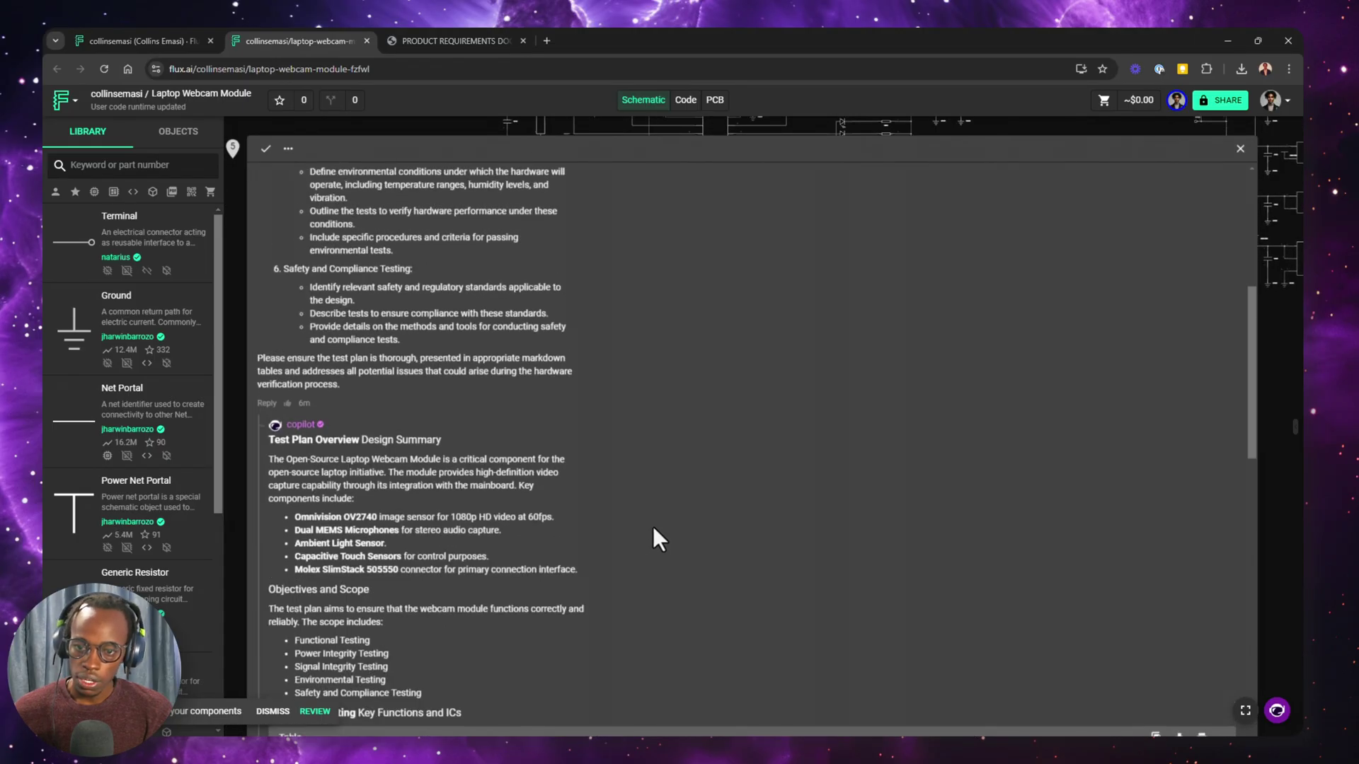
scroll(655, 528, "up", 6)
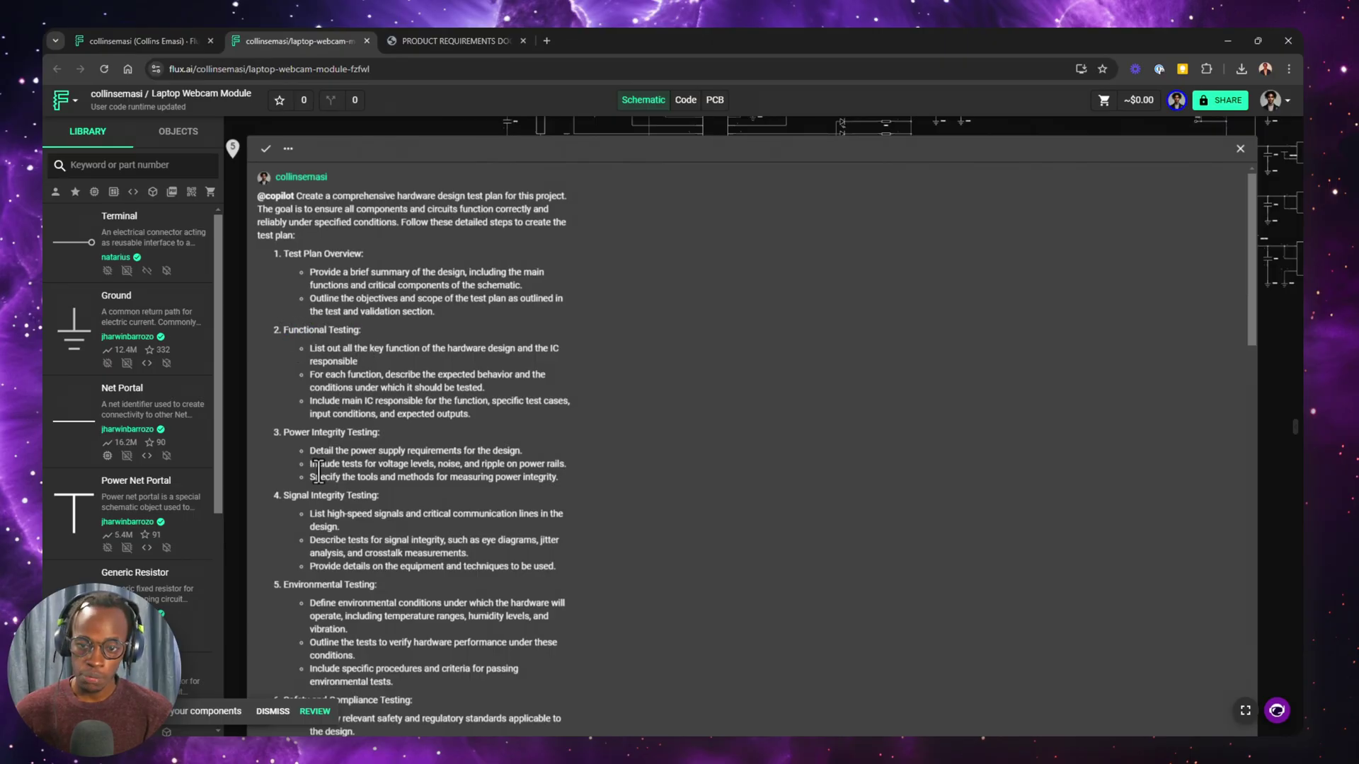
scroll(319, 329, "down", 2)
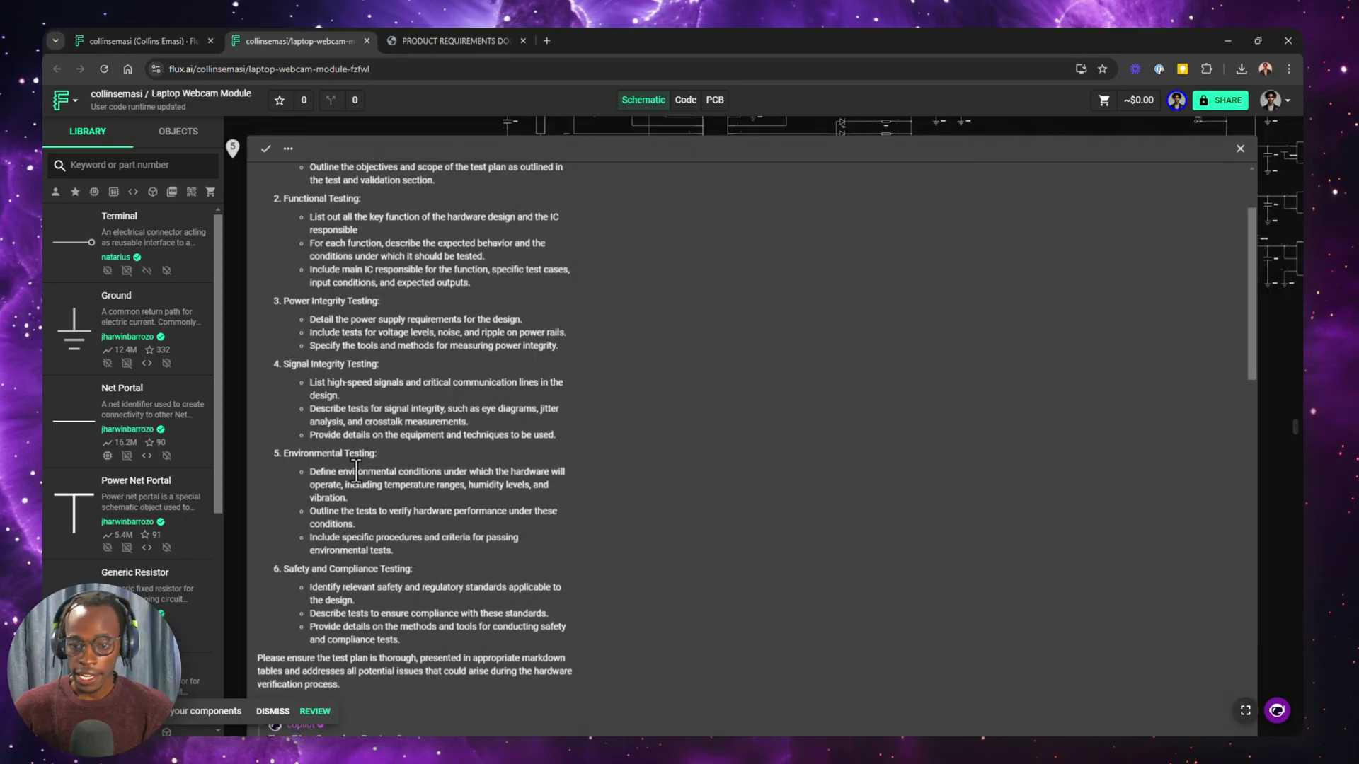
scroll(356, 472, "down", 2)
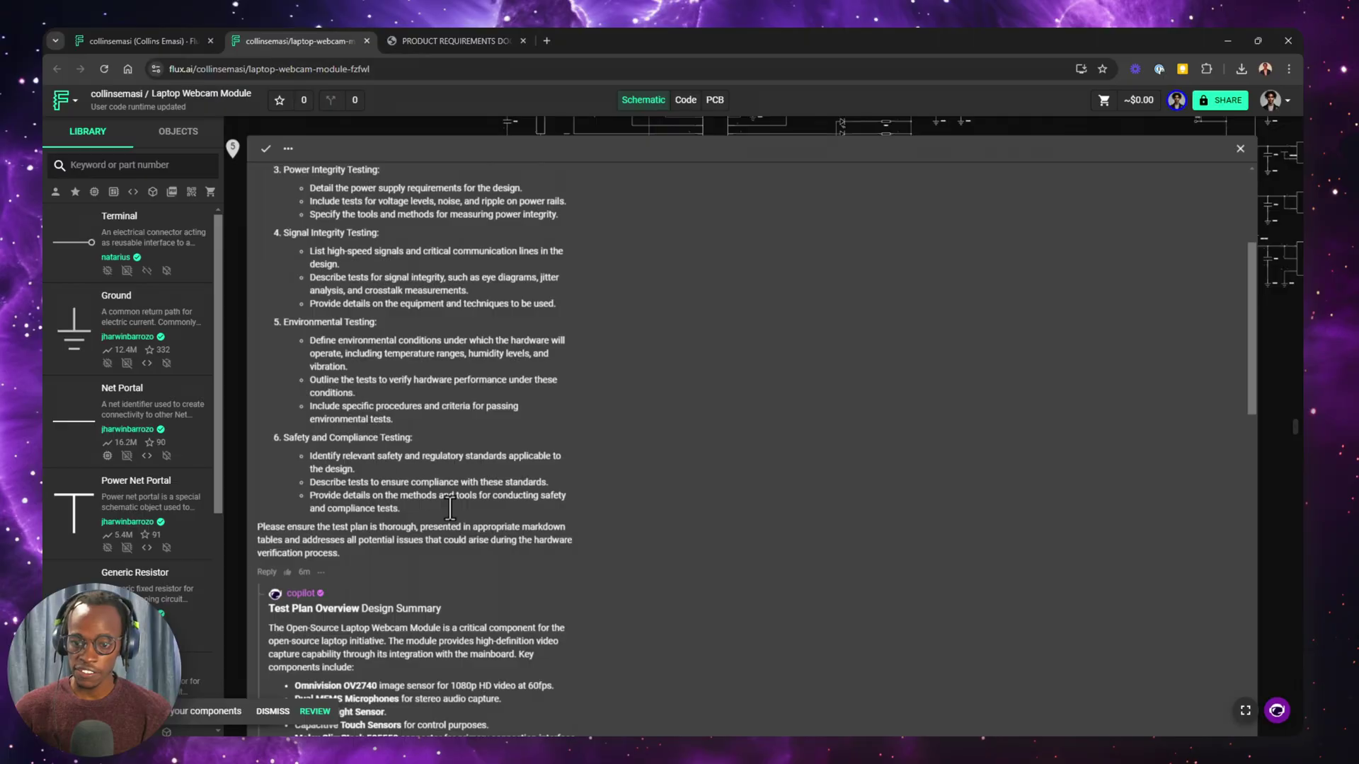
scroll(594, 527, "down", 4)
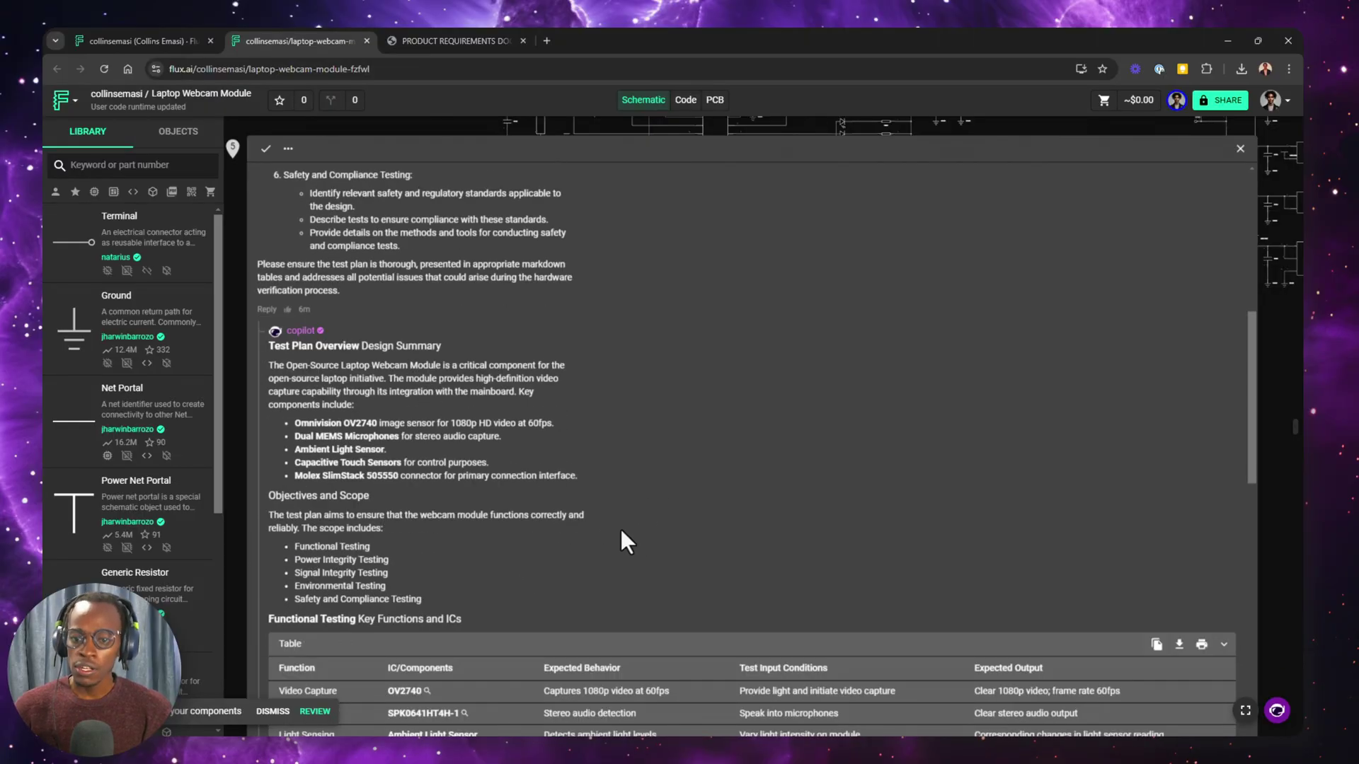
scroll(639, 529, "down", 3)
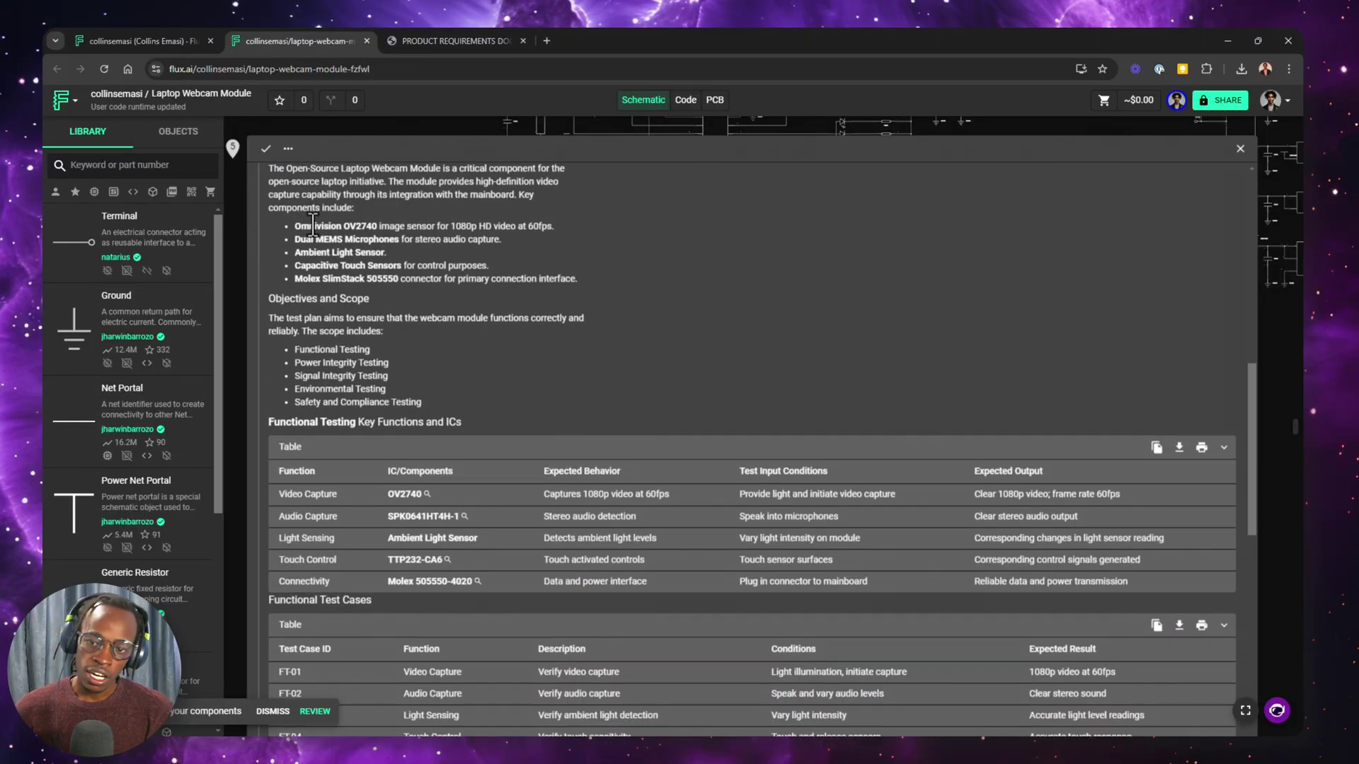
left_click_drag(340, 226, 383, 226)
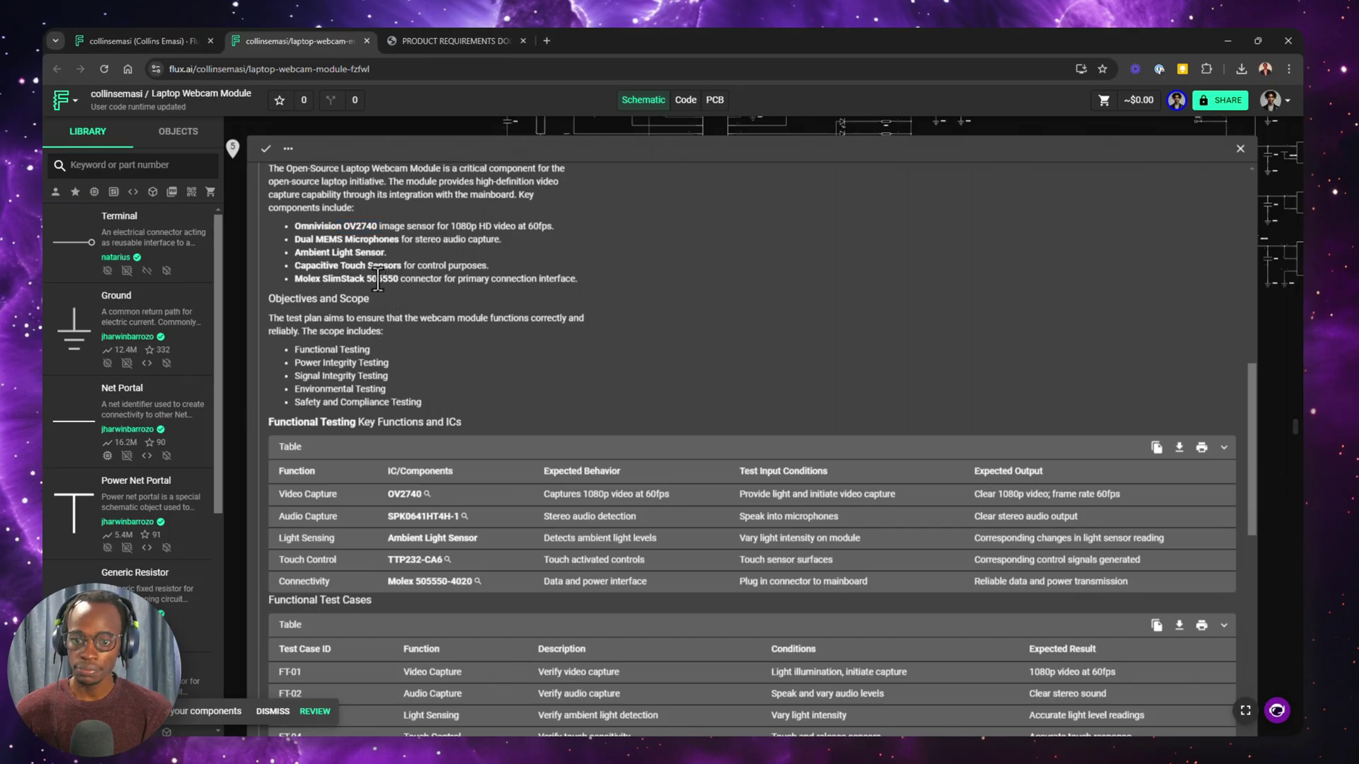
scroll(408, 304, "down", 1)
scroll(409, 308, "down", 3)
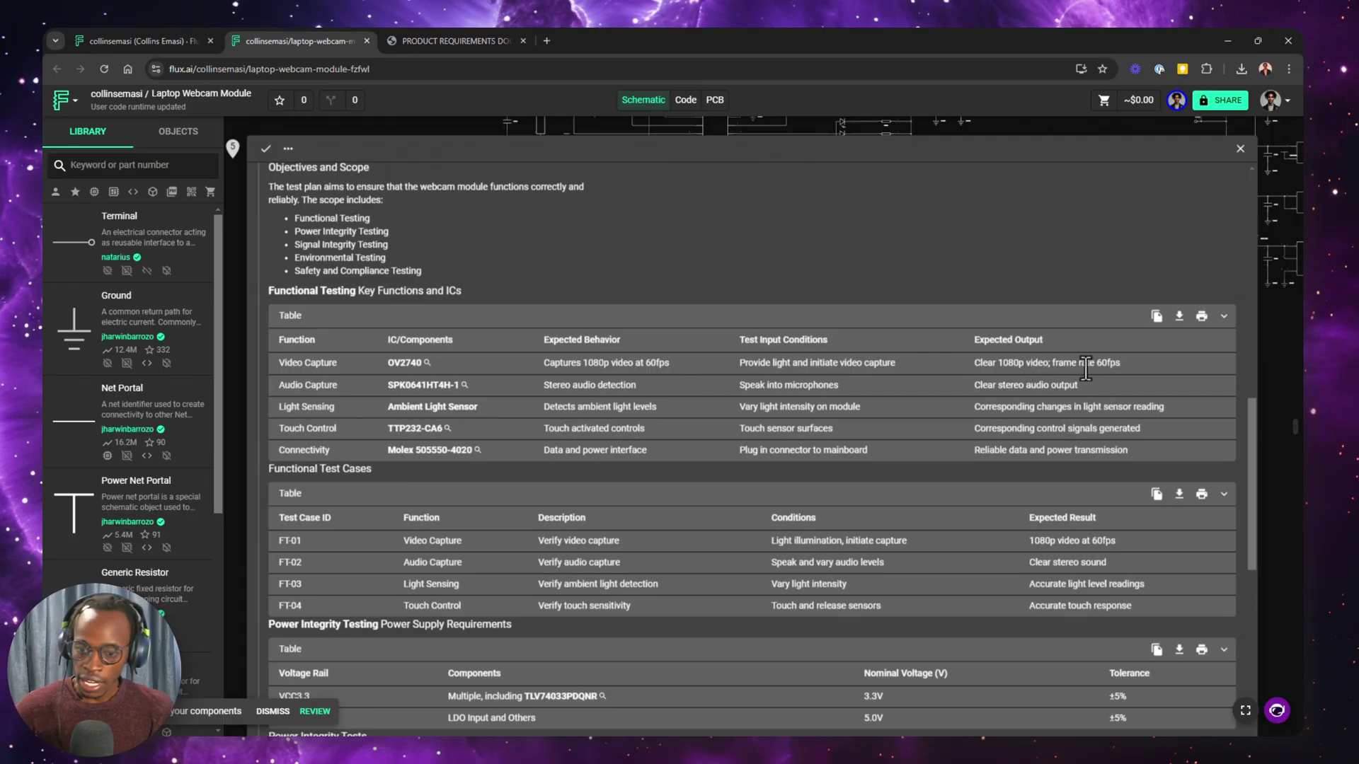
scroll(874, 433, "down", 2)
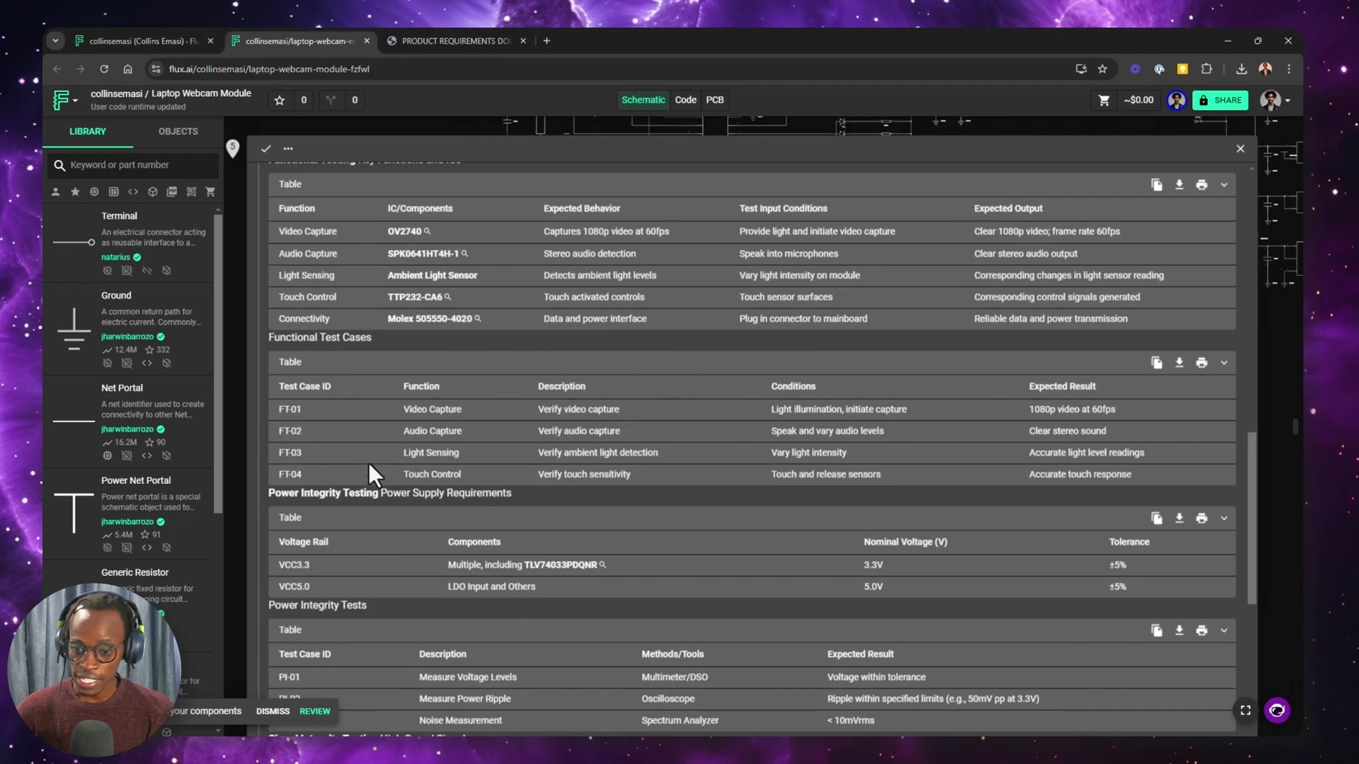
scroll(535, 461, "down", 4)
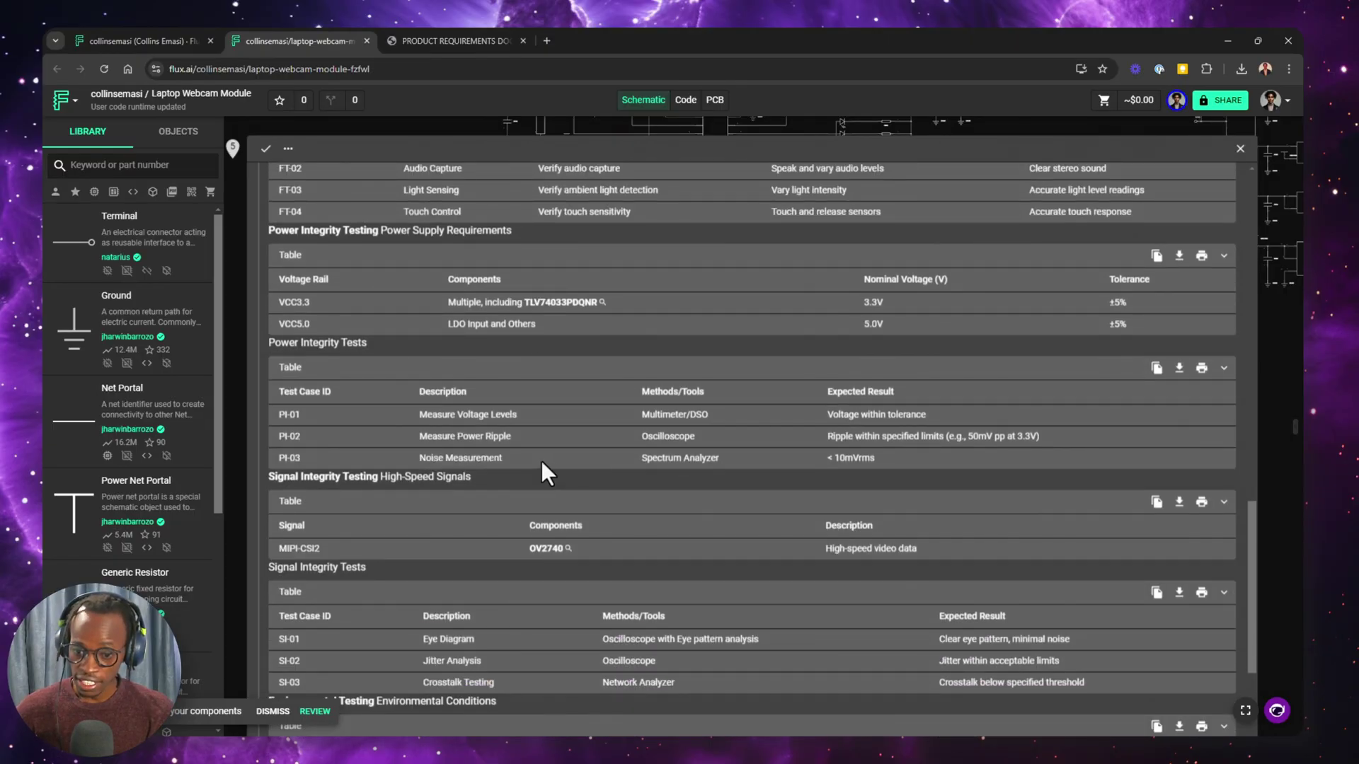
scroll(541, 461, "down", 7)
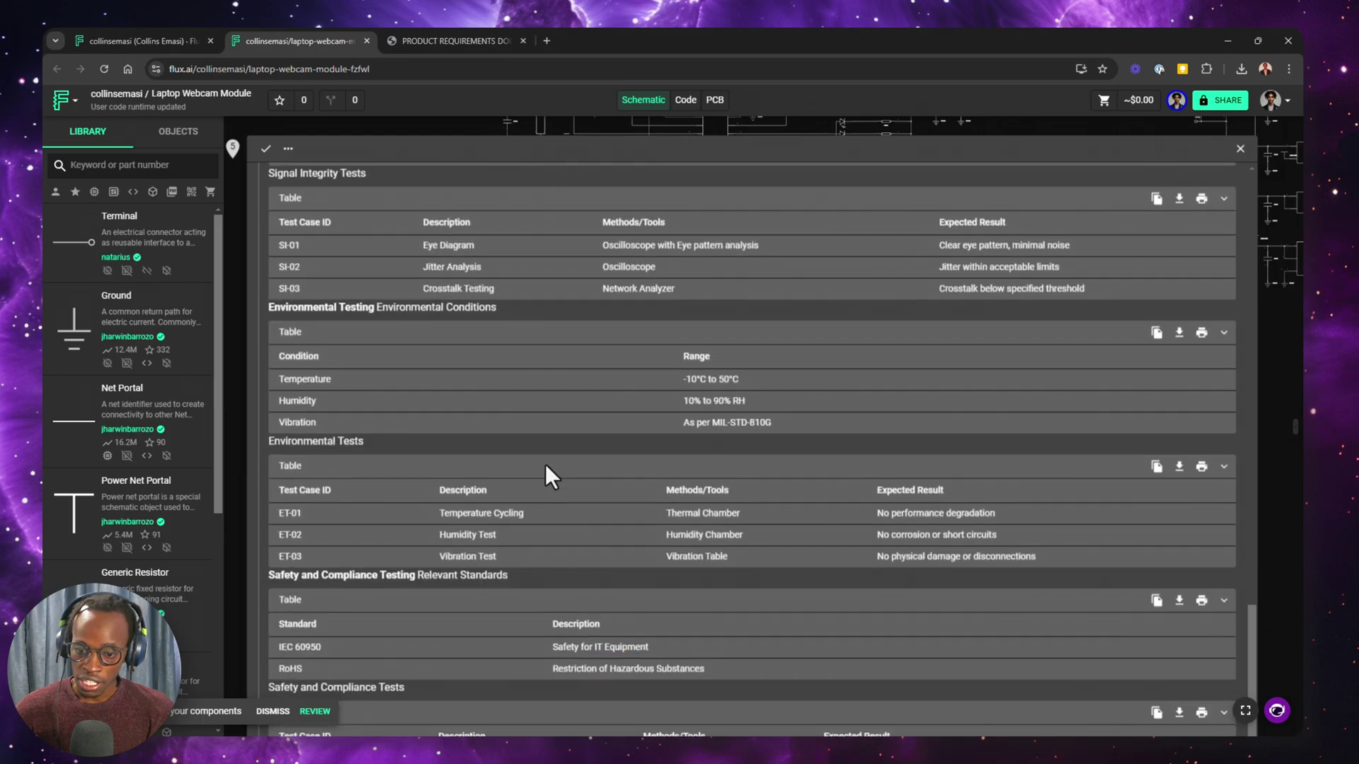
scroll(546, 476, "down", 1)
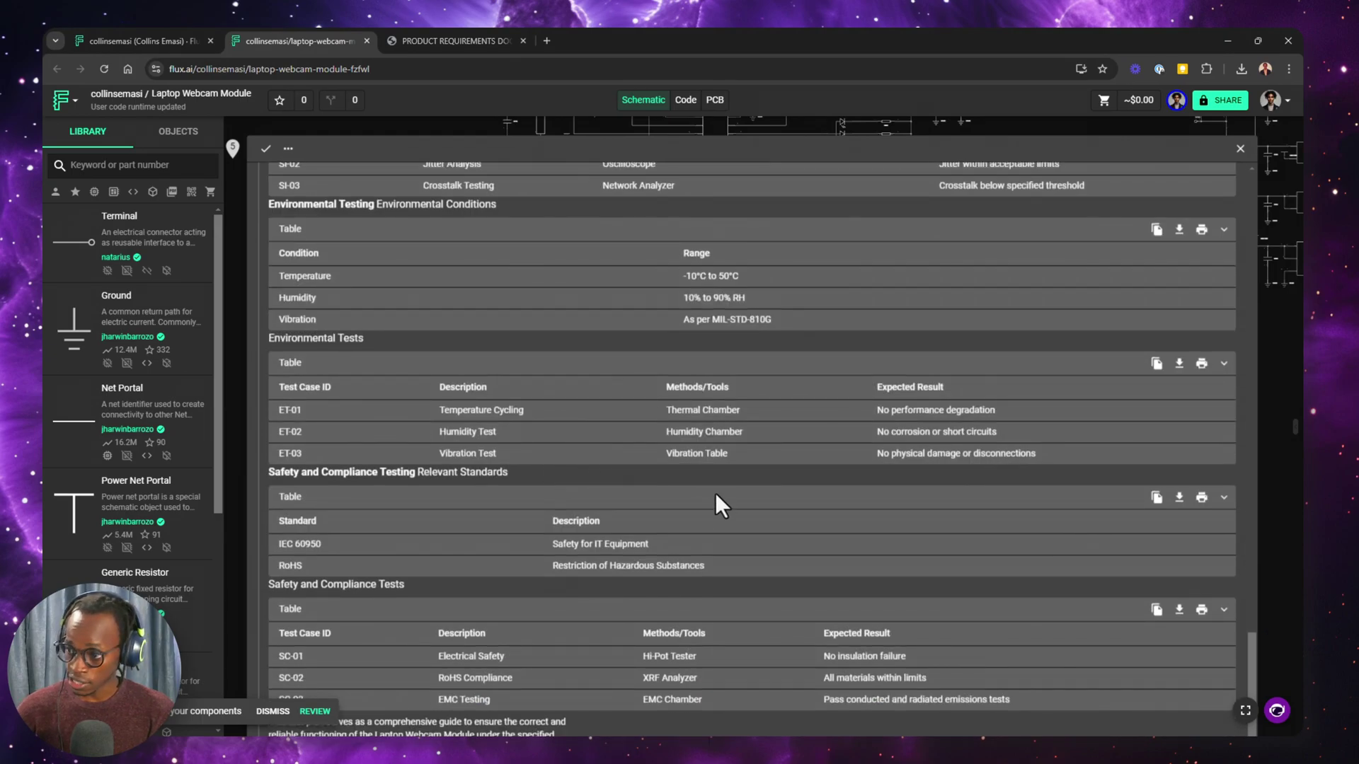
scroll(1038, 478, "up", 12)
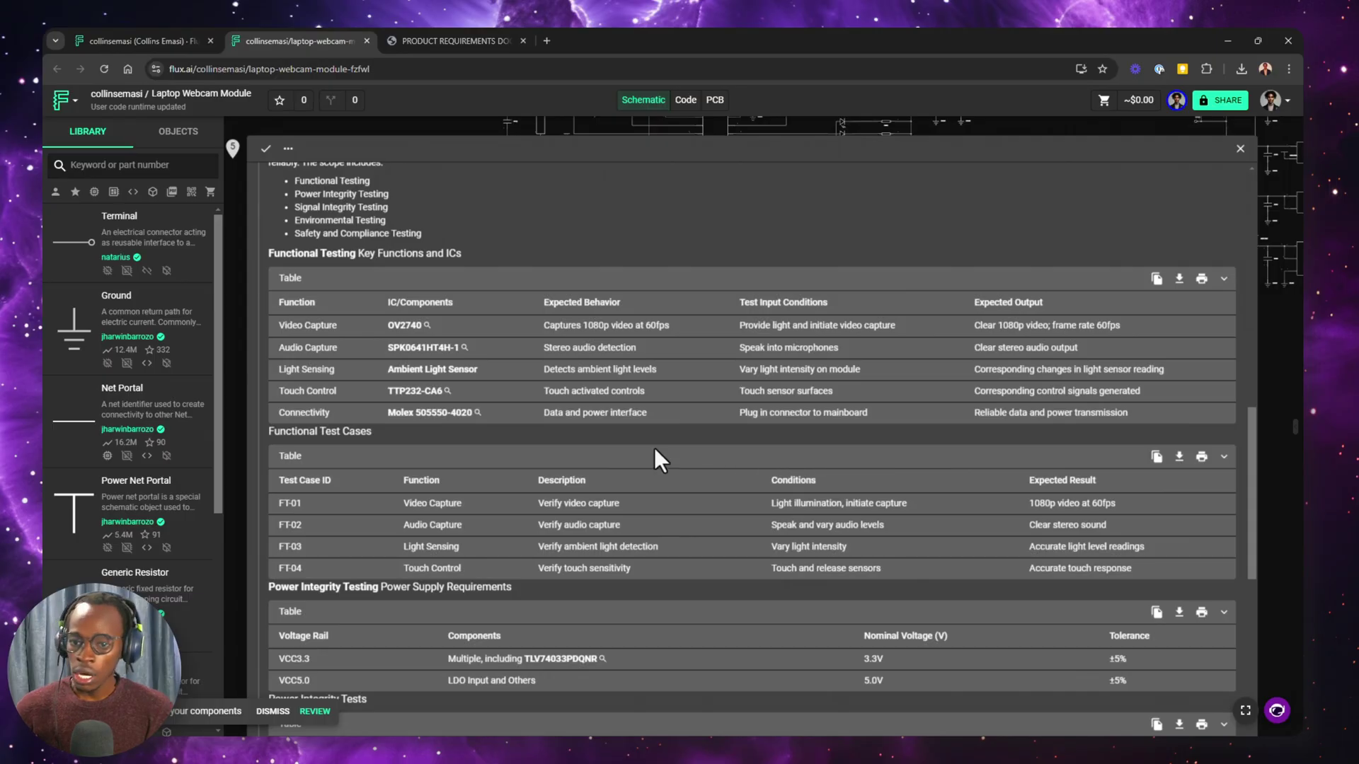
scroll(647, 441, "up", 6)
scroll(644, 442, "down", 13)
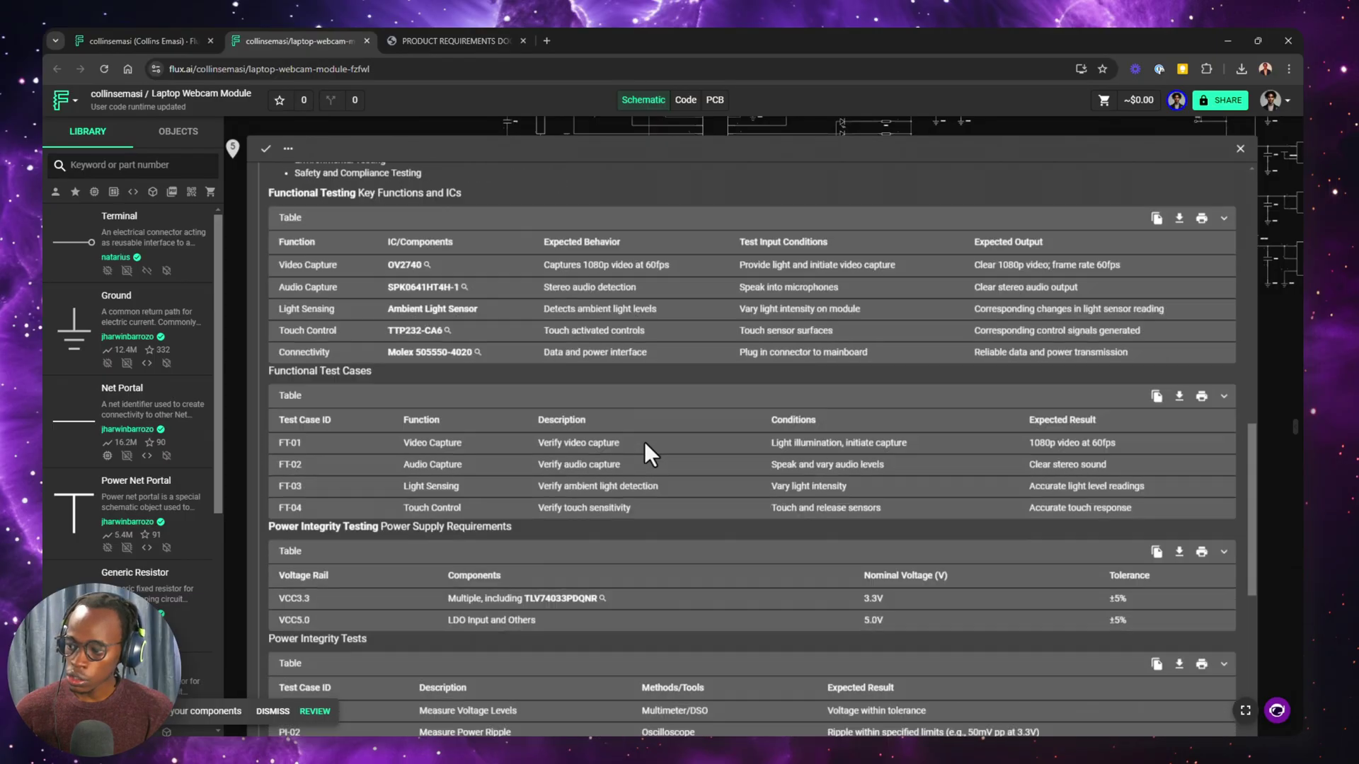
scroll(644, 442, "down", 6)
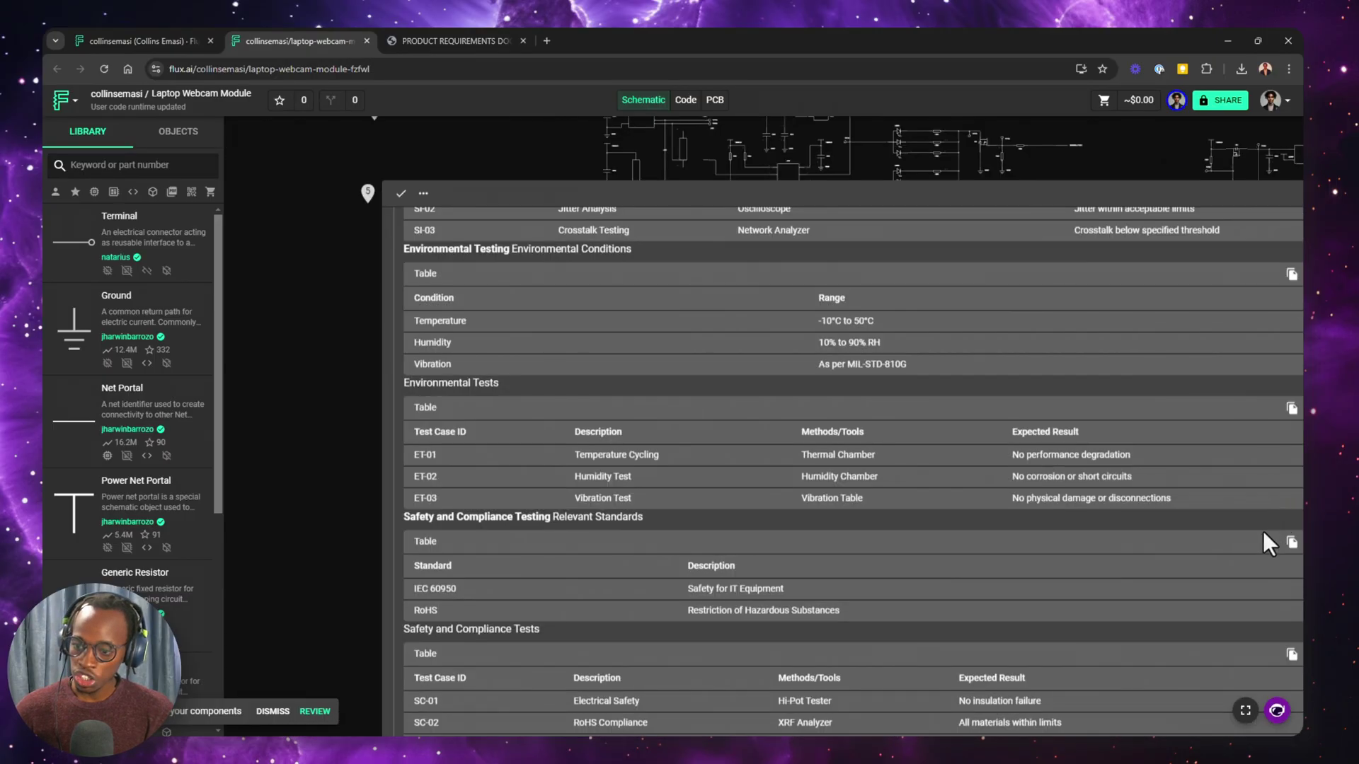
Paste and send the test-point question listing nets by section with TP coverage, then close the thread.
left_click_drag(331, 405, 221, 187)
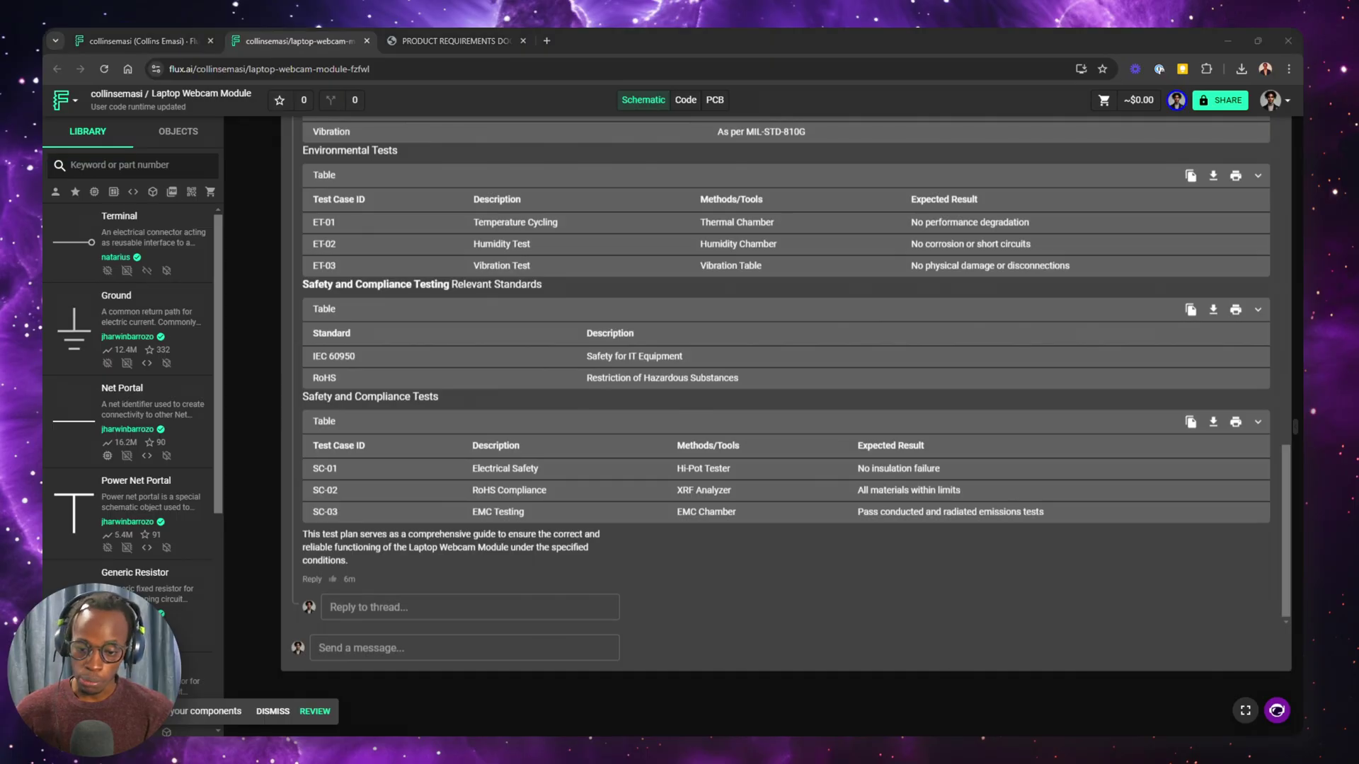
left_click(343, 614)
type("Can you check that there are testpoints (parts named TP) on the required nets? List all nets and the functional section they belong to in a table and clearly identify which ones have test points")
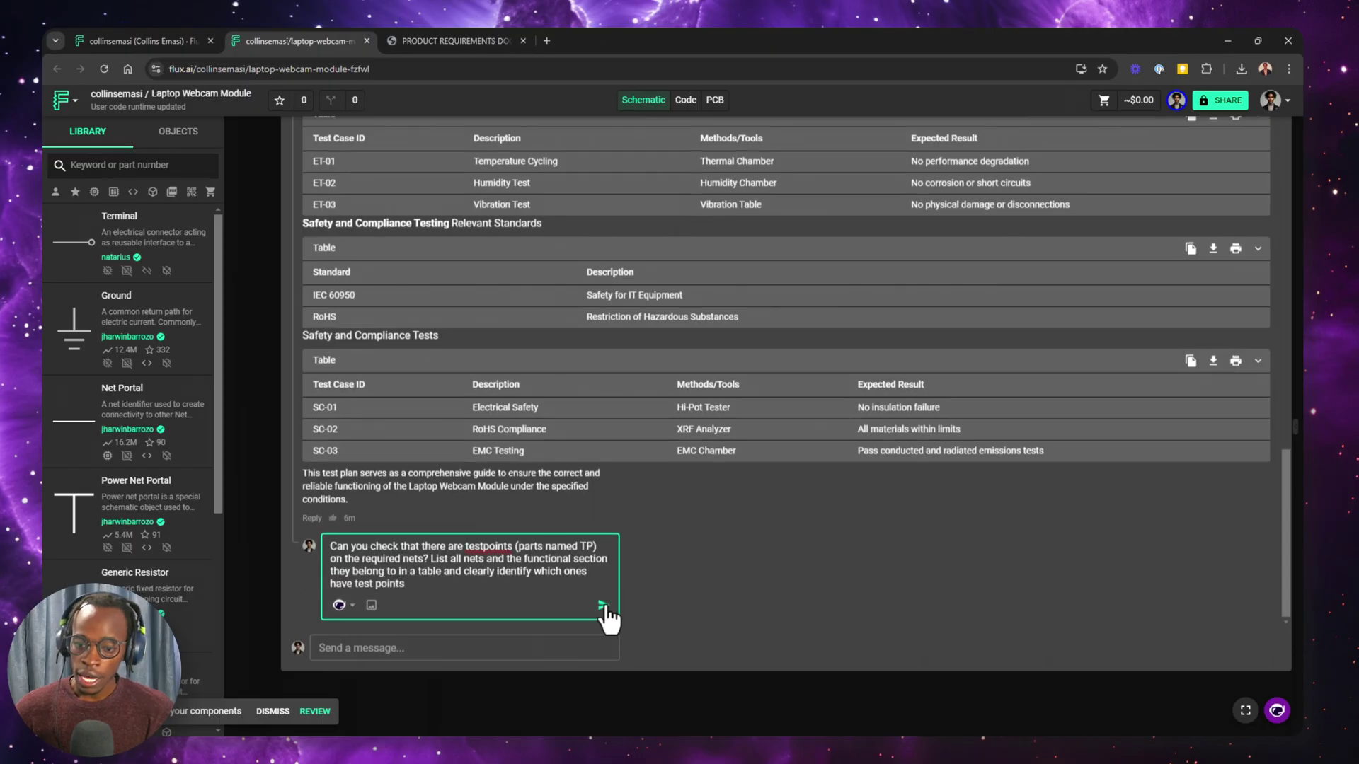
left_click(603, 607)
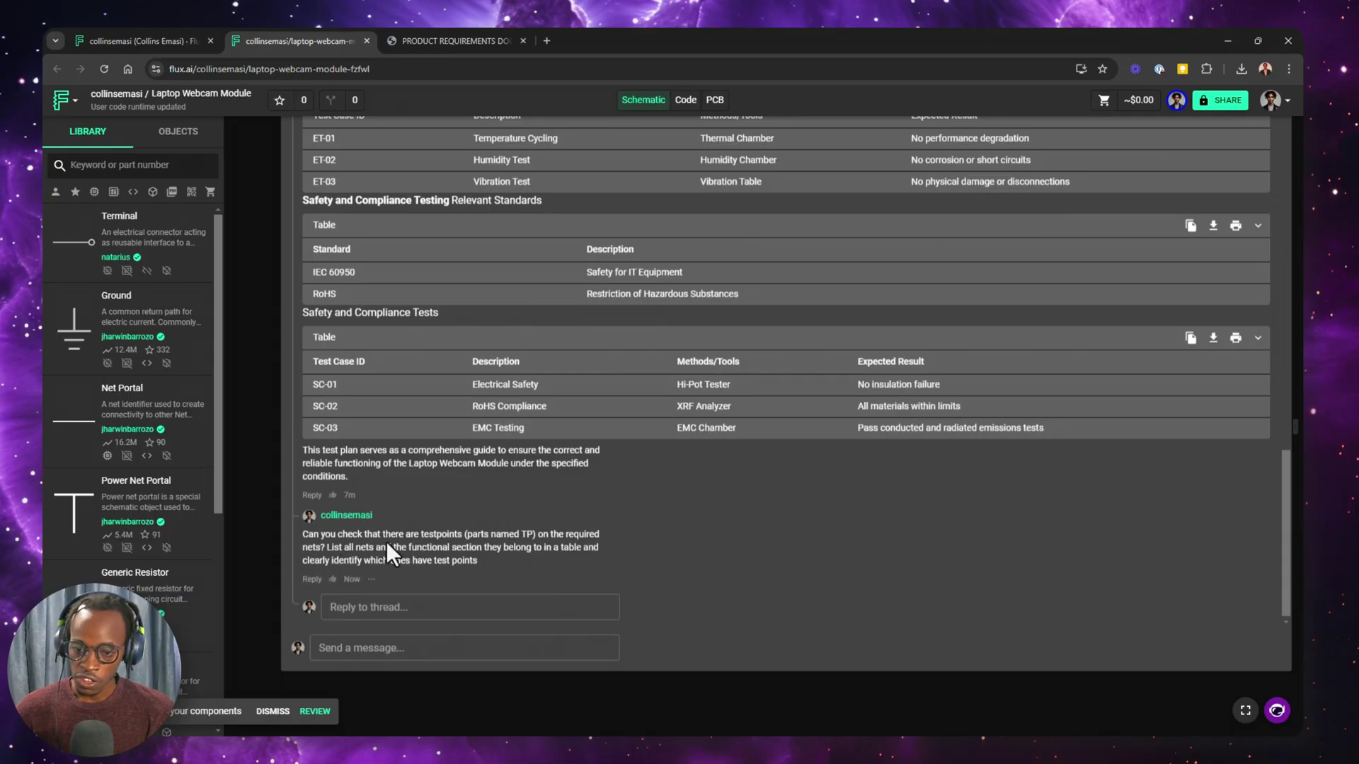
left_click(275, 579)
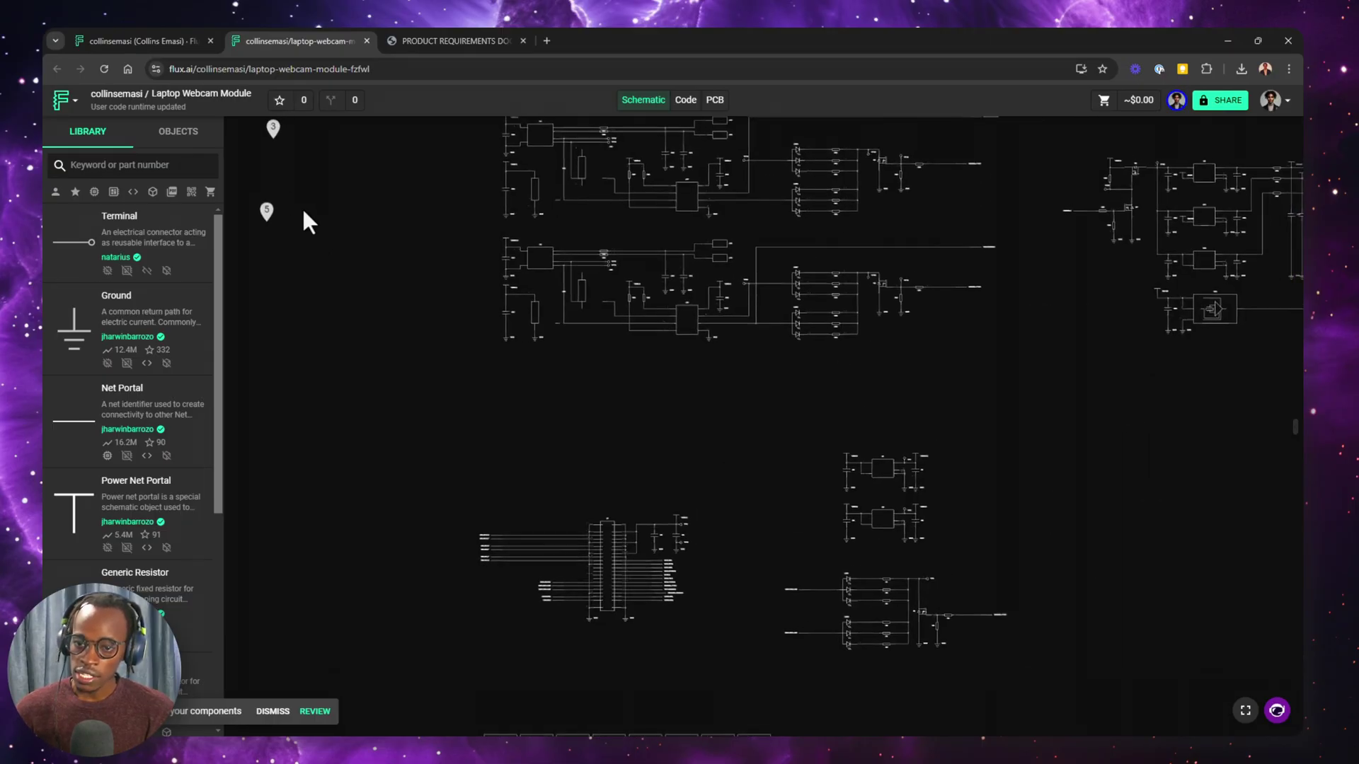
Scroll through thread 3's net-by-section test-point table and recommendations, then close it.
left_click(274, 132)
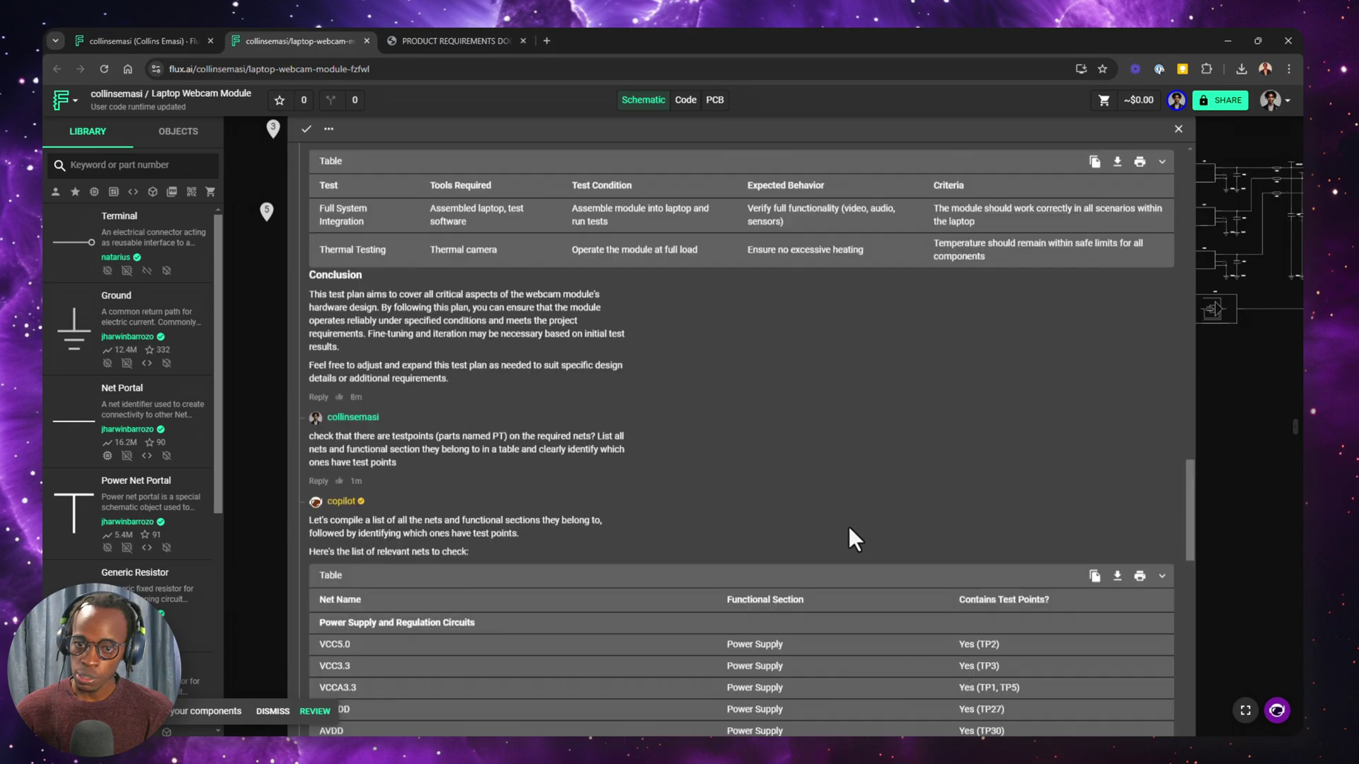
scroll(835, 525, "down", 2)
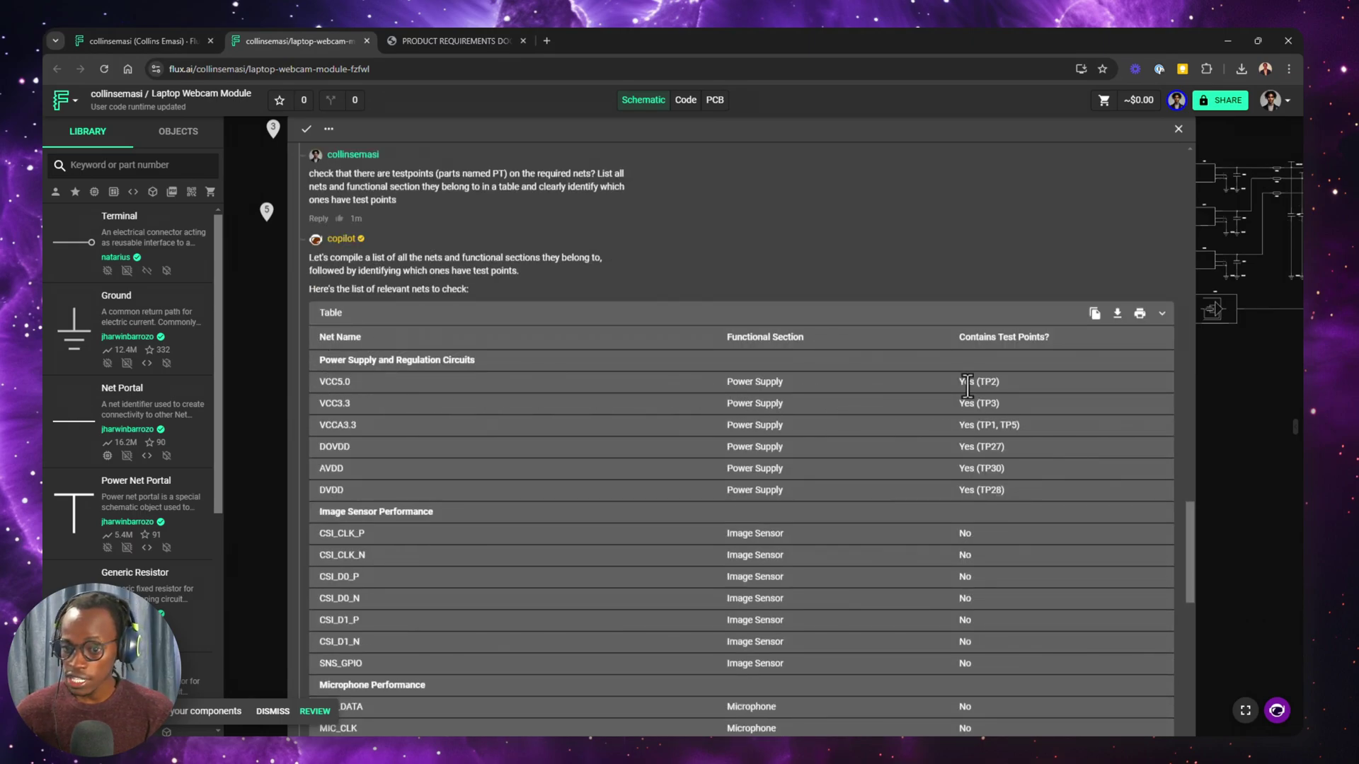
scroll(347, 269, "down", 3)
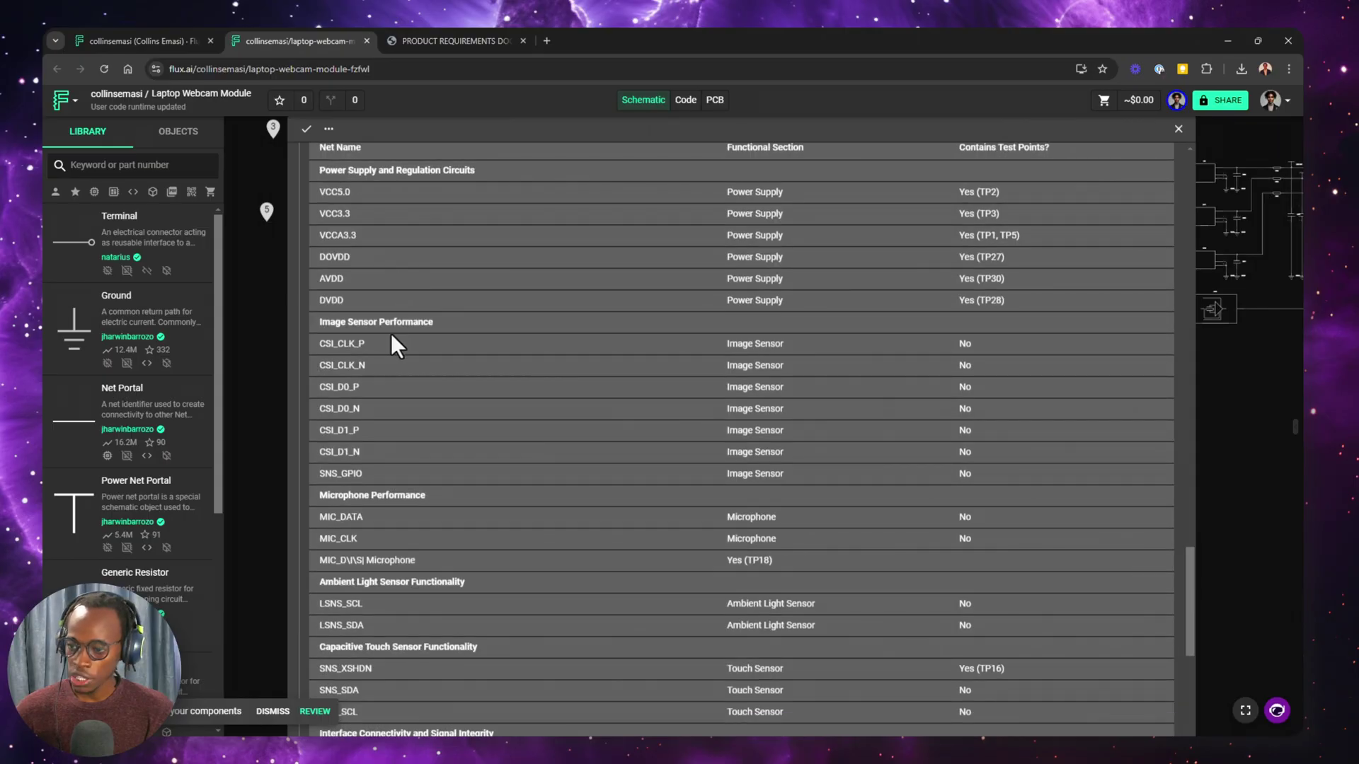
scroll(952, 565, "down", 3)
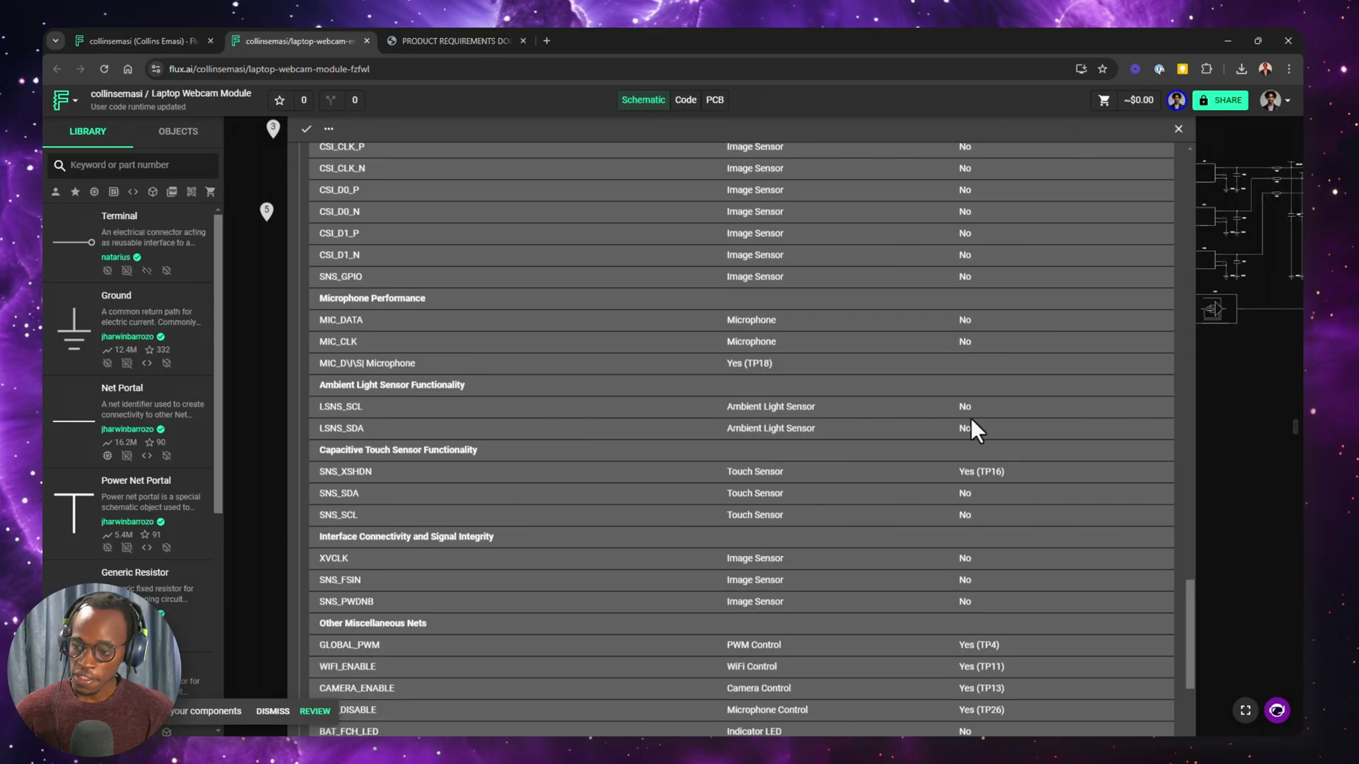
scroll(970, 422, "down", 4)
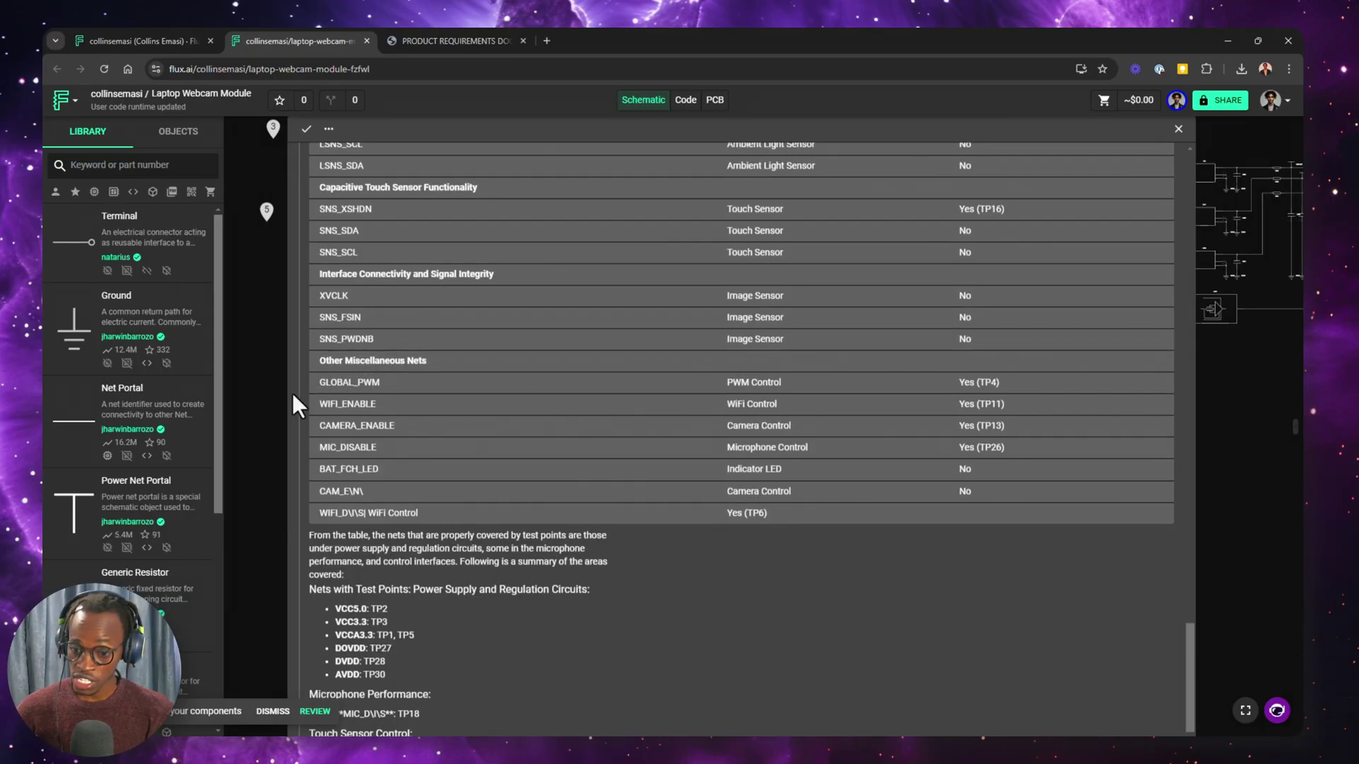
scroll(1044, 490, "down", 2)
scroll(1043, 489, "down", 2)
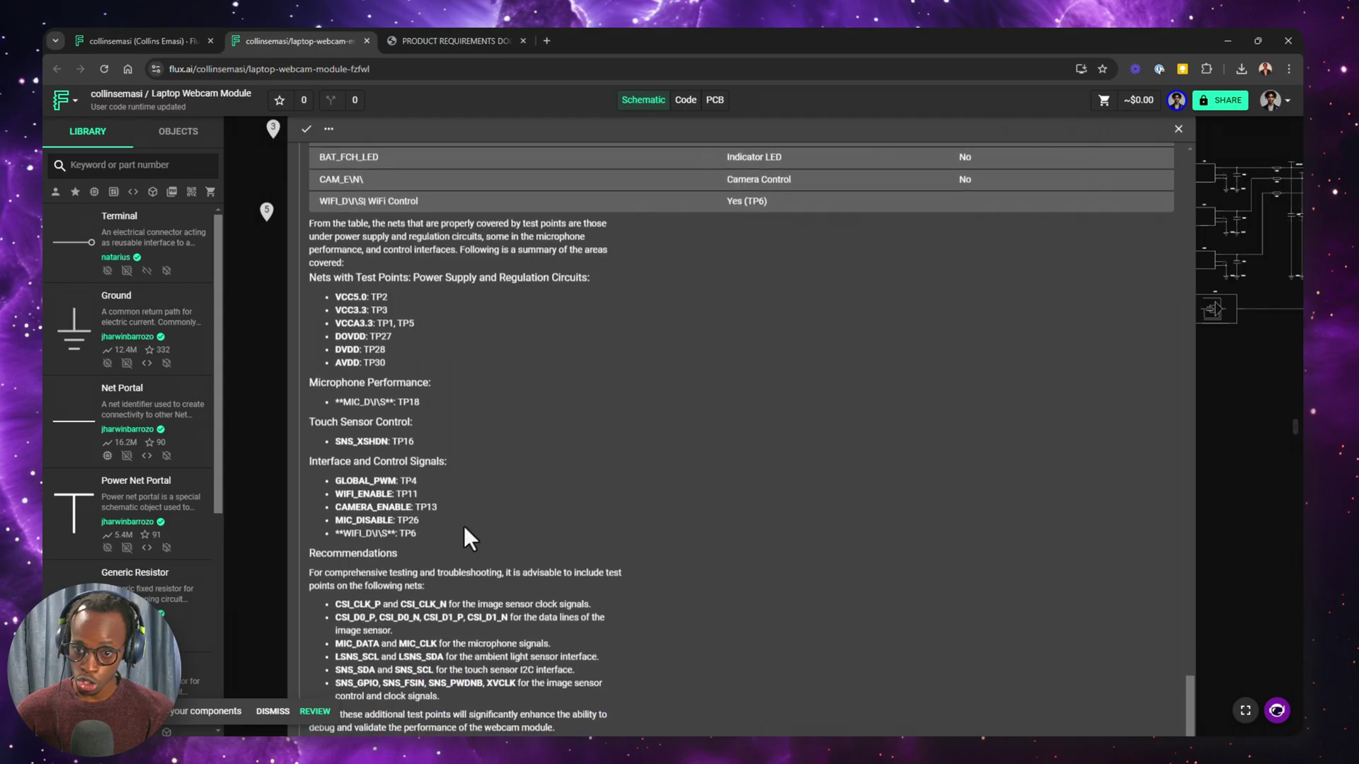
key("Escape")
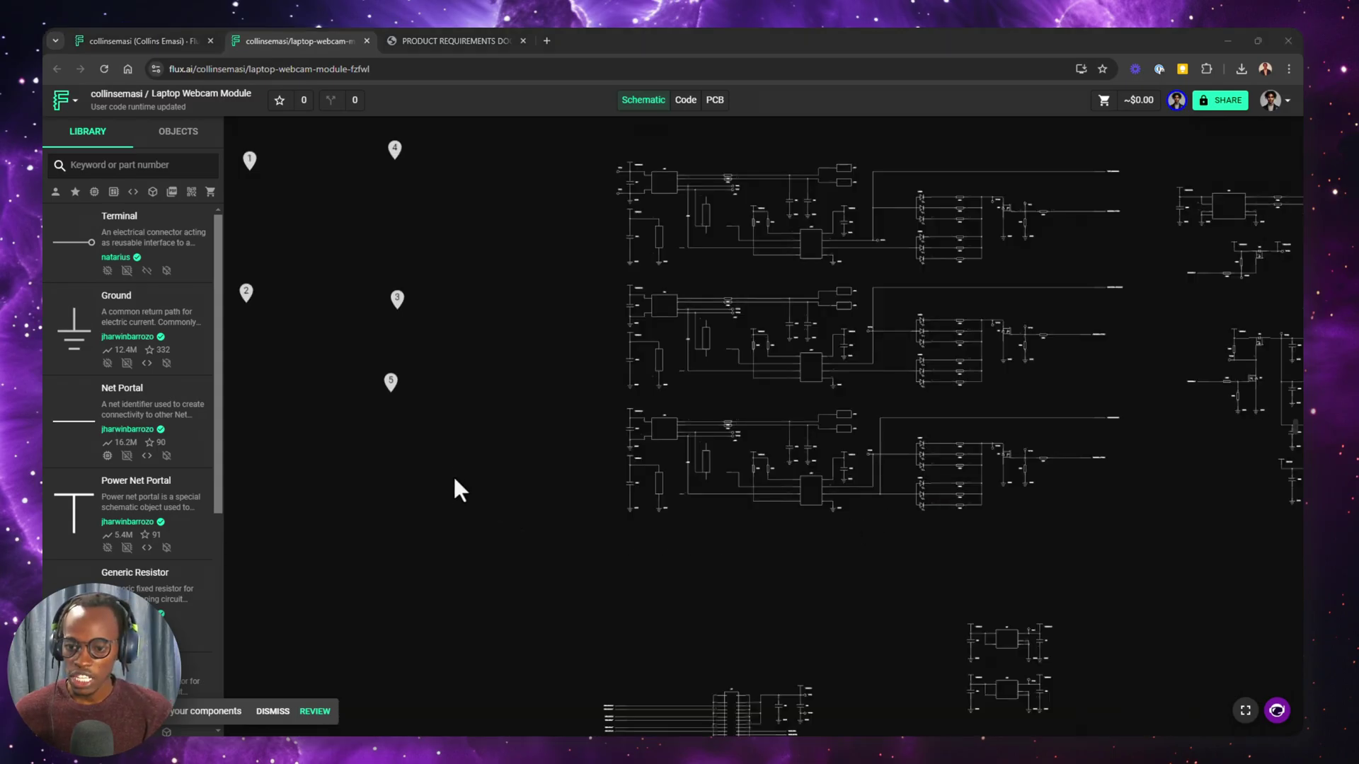
left_click(391, 383)
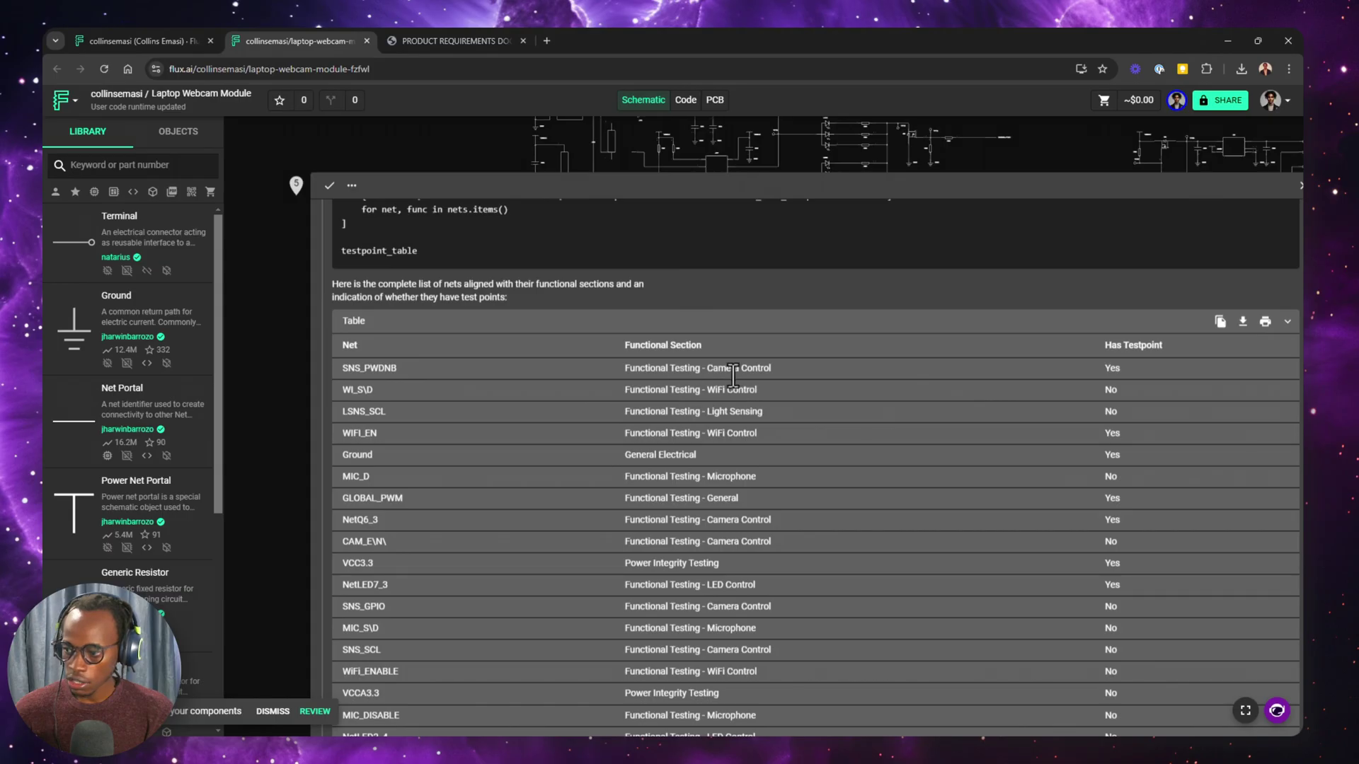
left_click_drag(671, 454, 1130, 445)
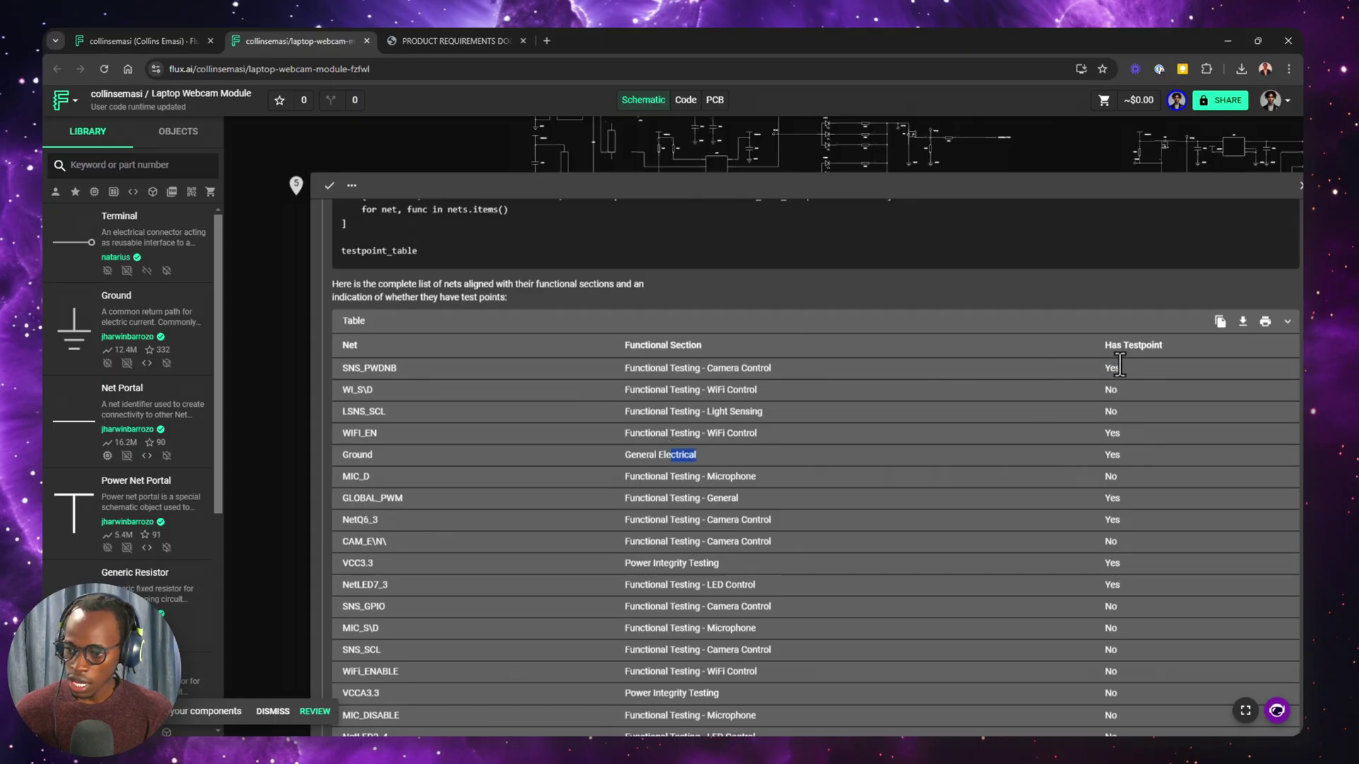
left_click_drag(1119, 365, 702, 368)
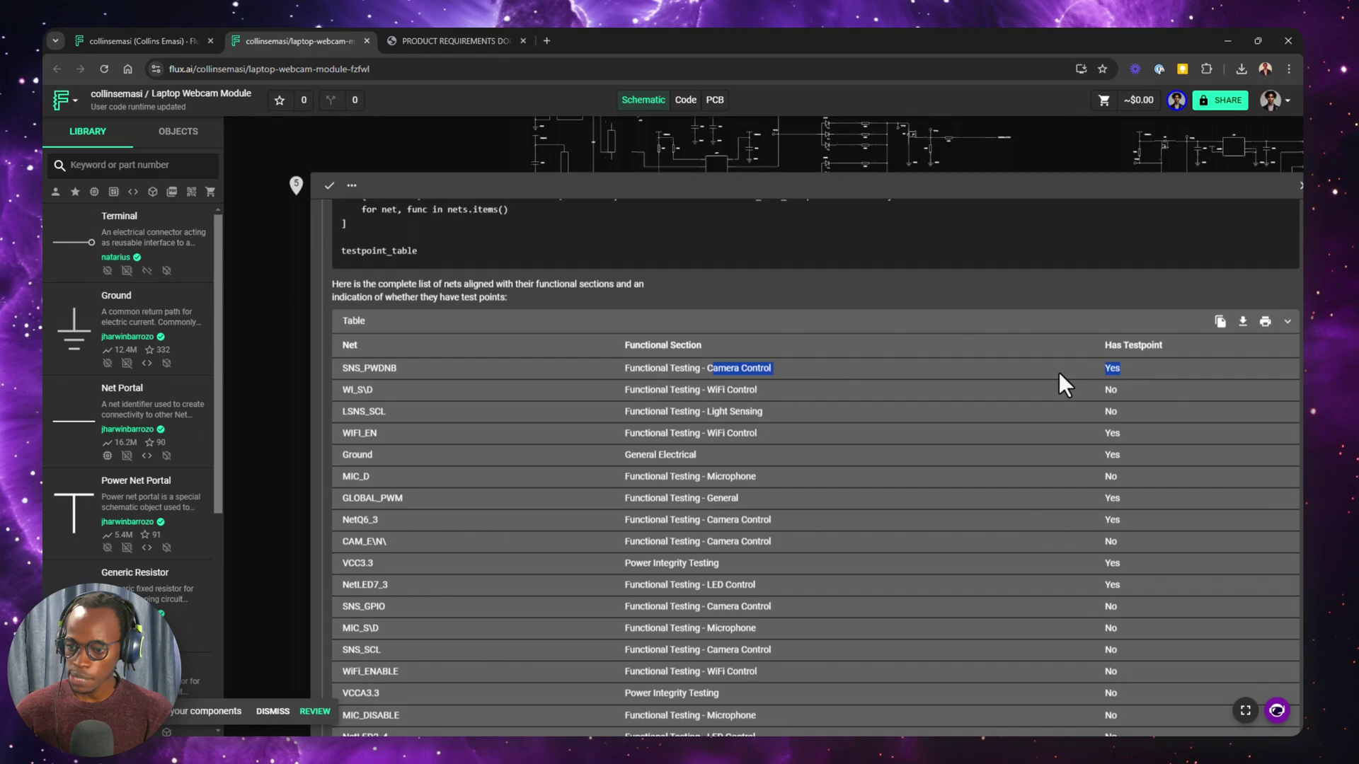
scroll(796, 518, "down", 1)
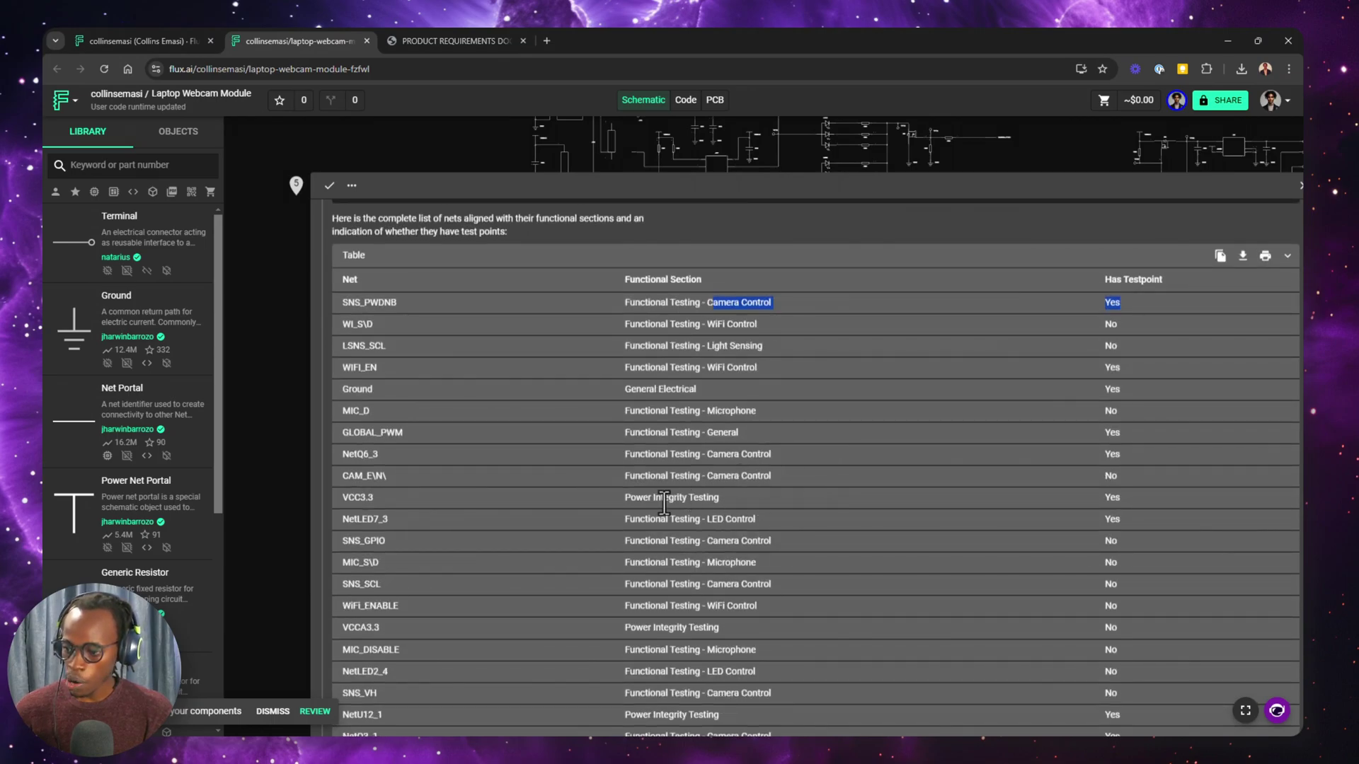
left_click_drag(632, 498, 1124, 515)
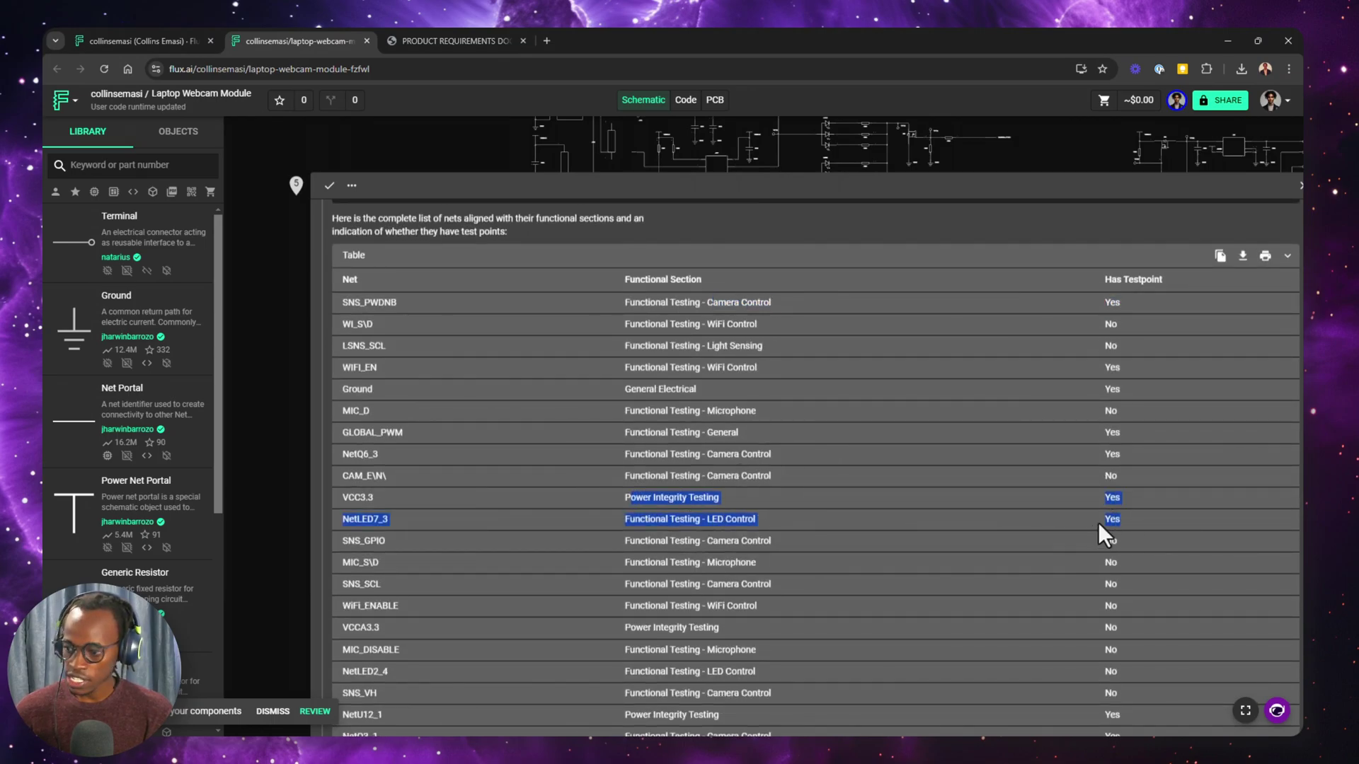
left_click(1135, 521)
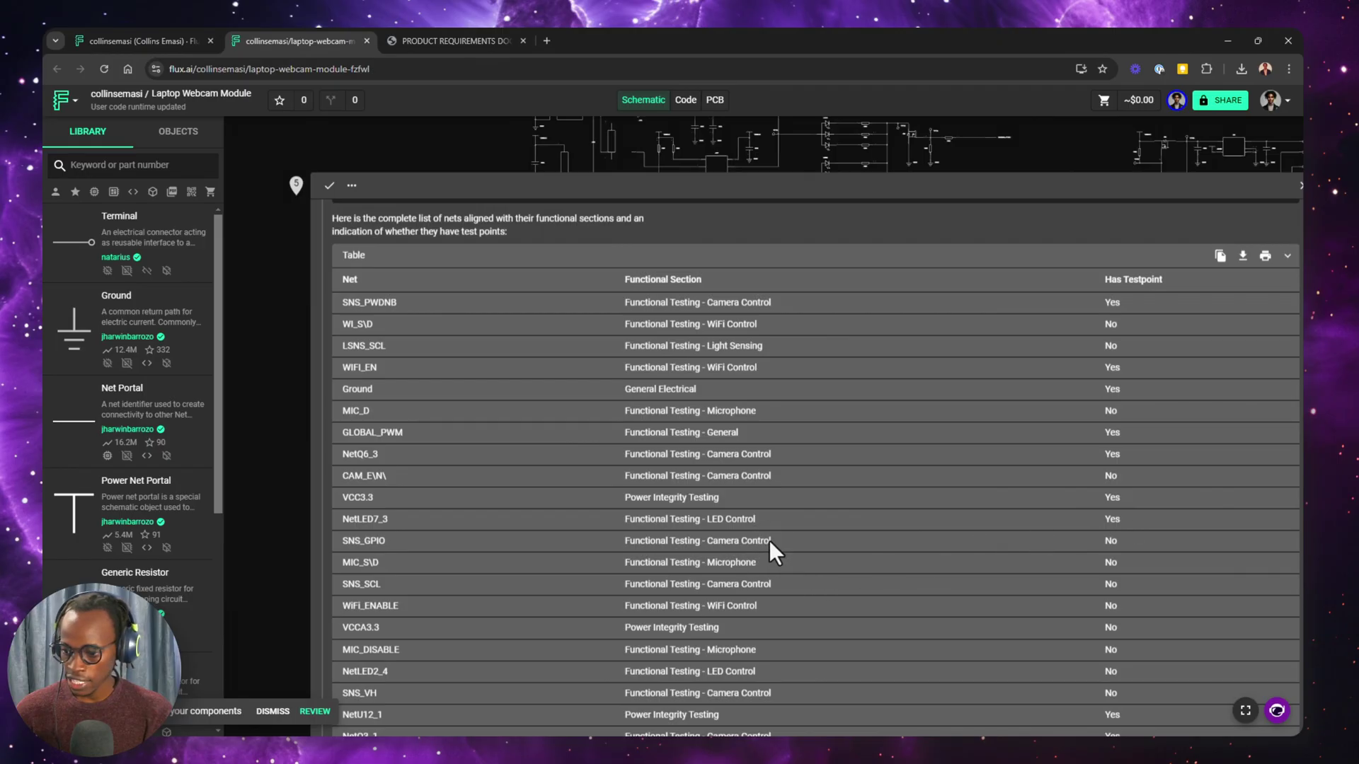
scroll(768, 541, "down", 5)
scroll(1127, 324, "up", 10)
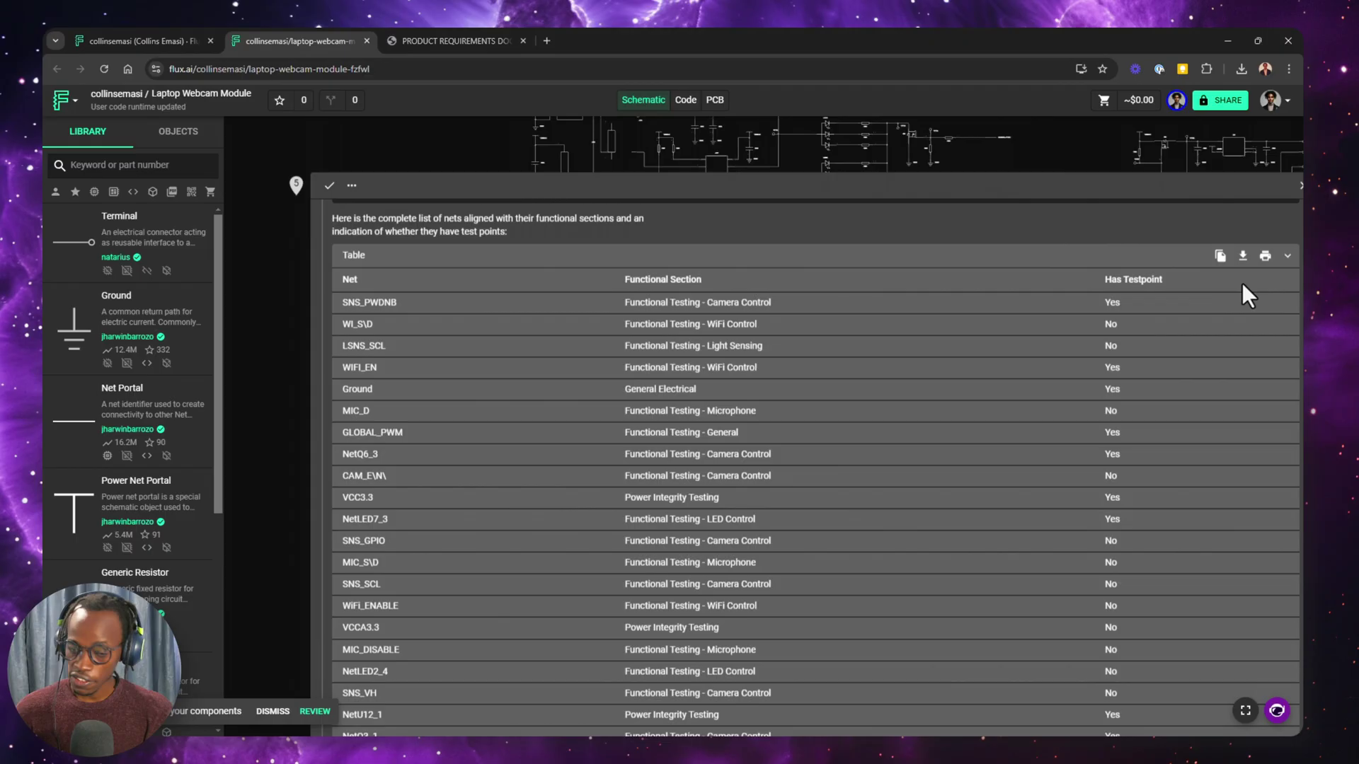
left_click(256, 327)
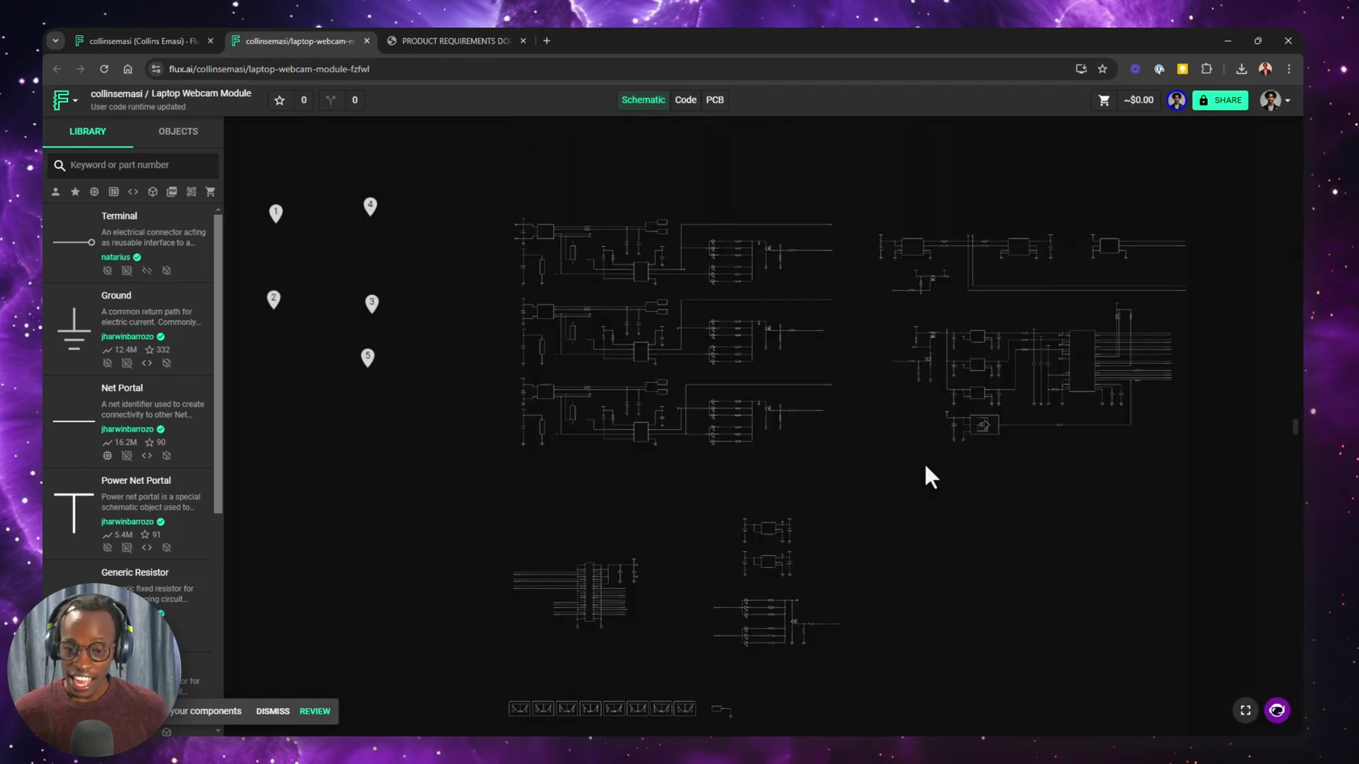